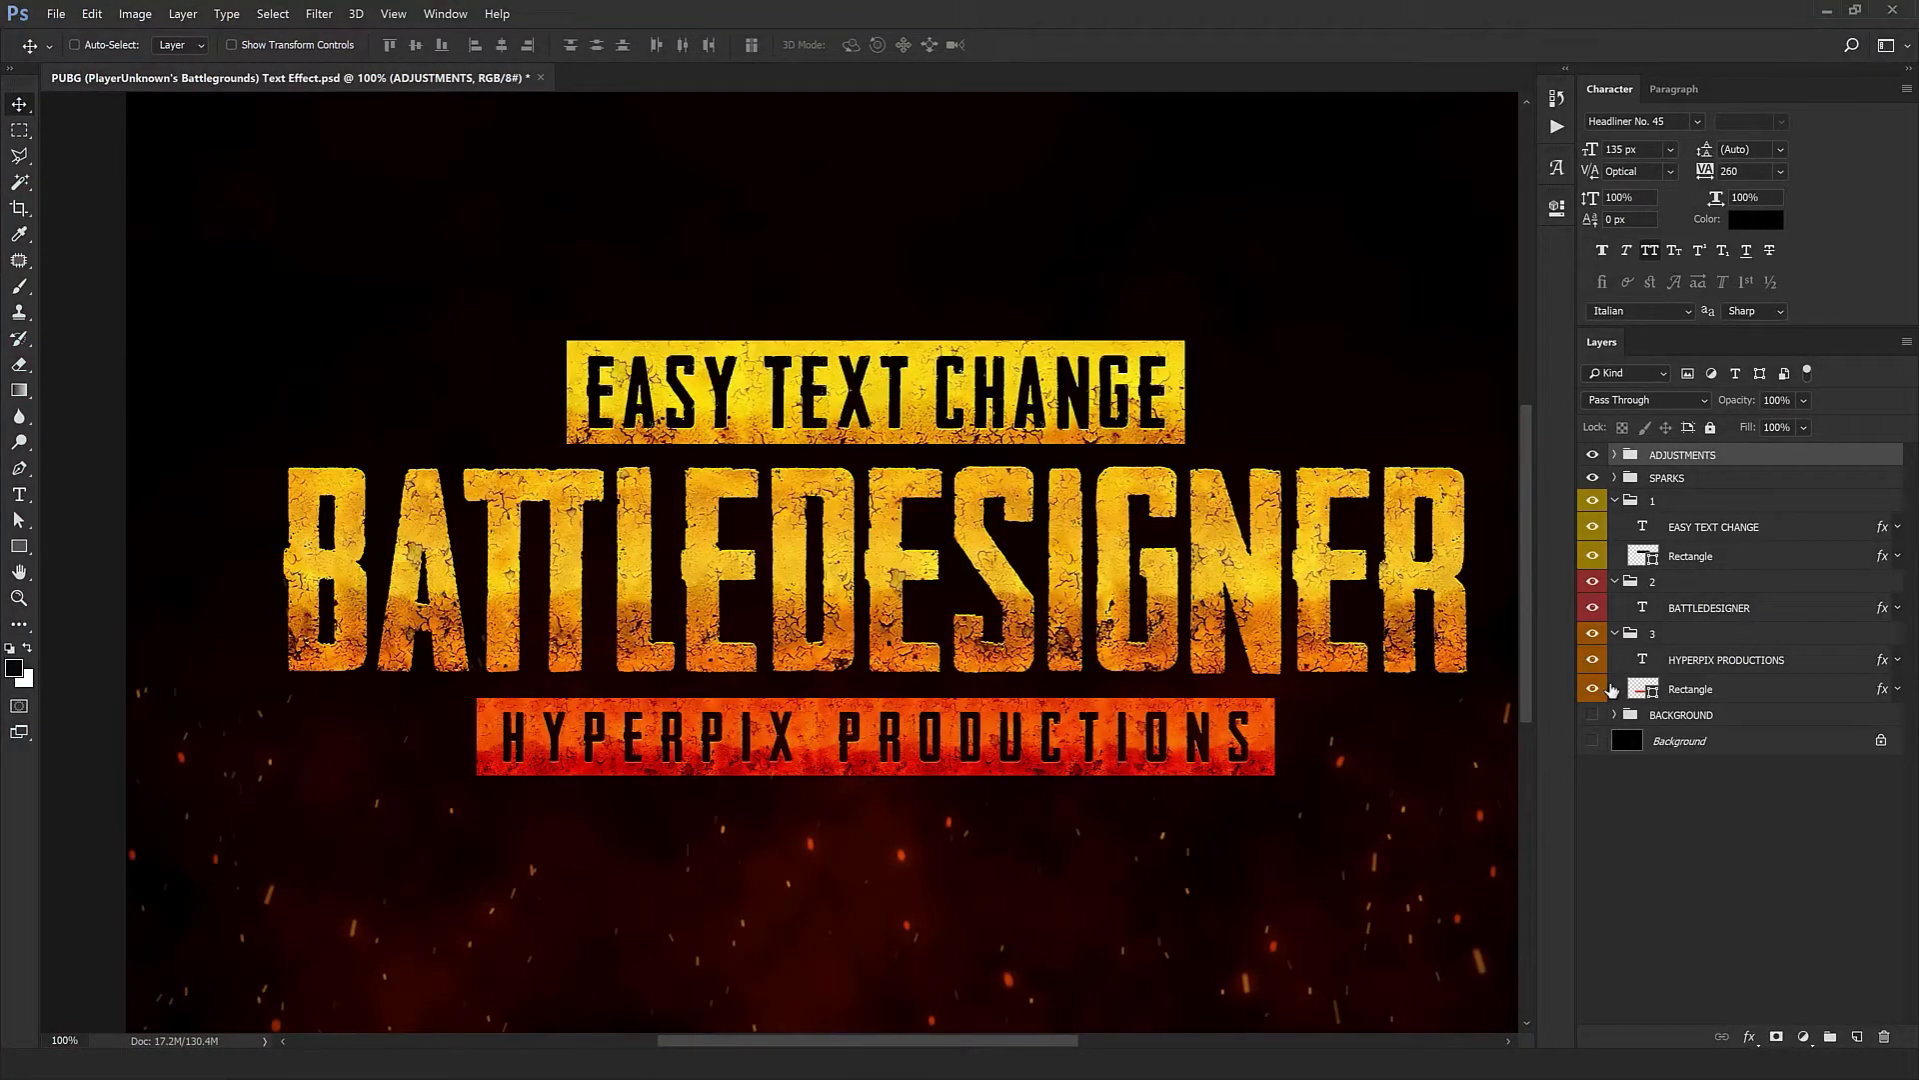
# Step: Hide the background effect groups and zoom out to check the canvas
pyautogui.click(1592, 455)
pyautogui.click(1592, 477)
pyautogui.click(1593, 715)
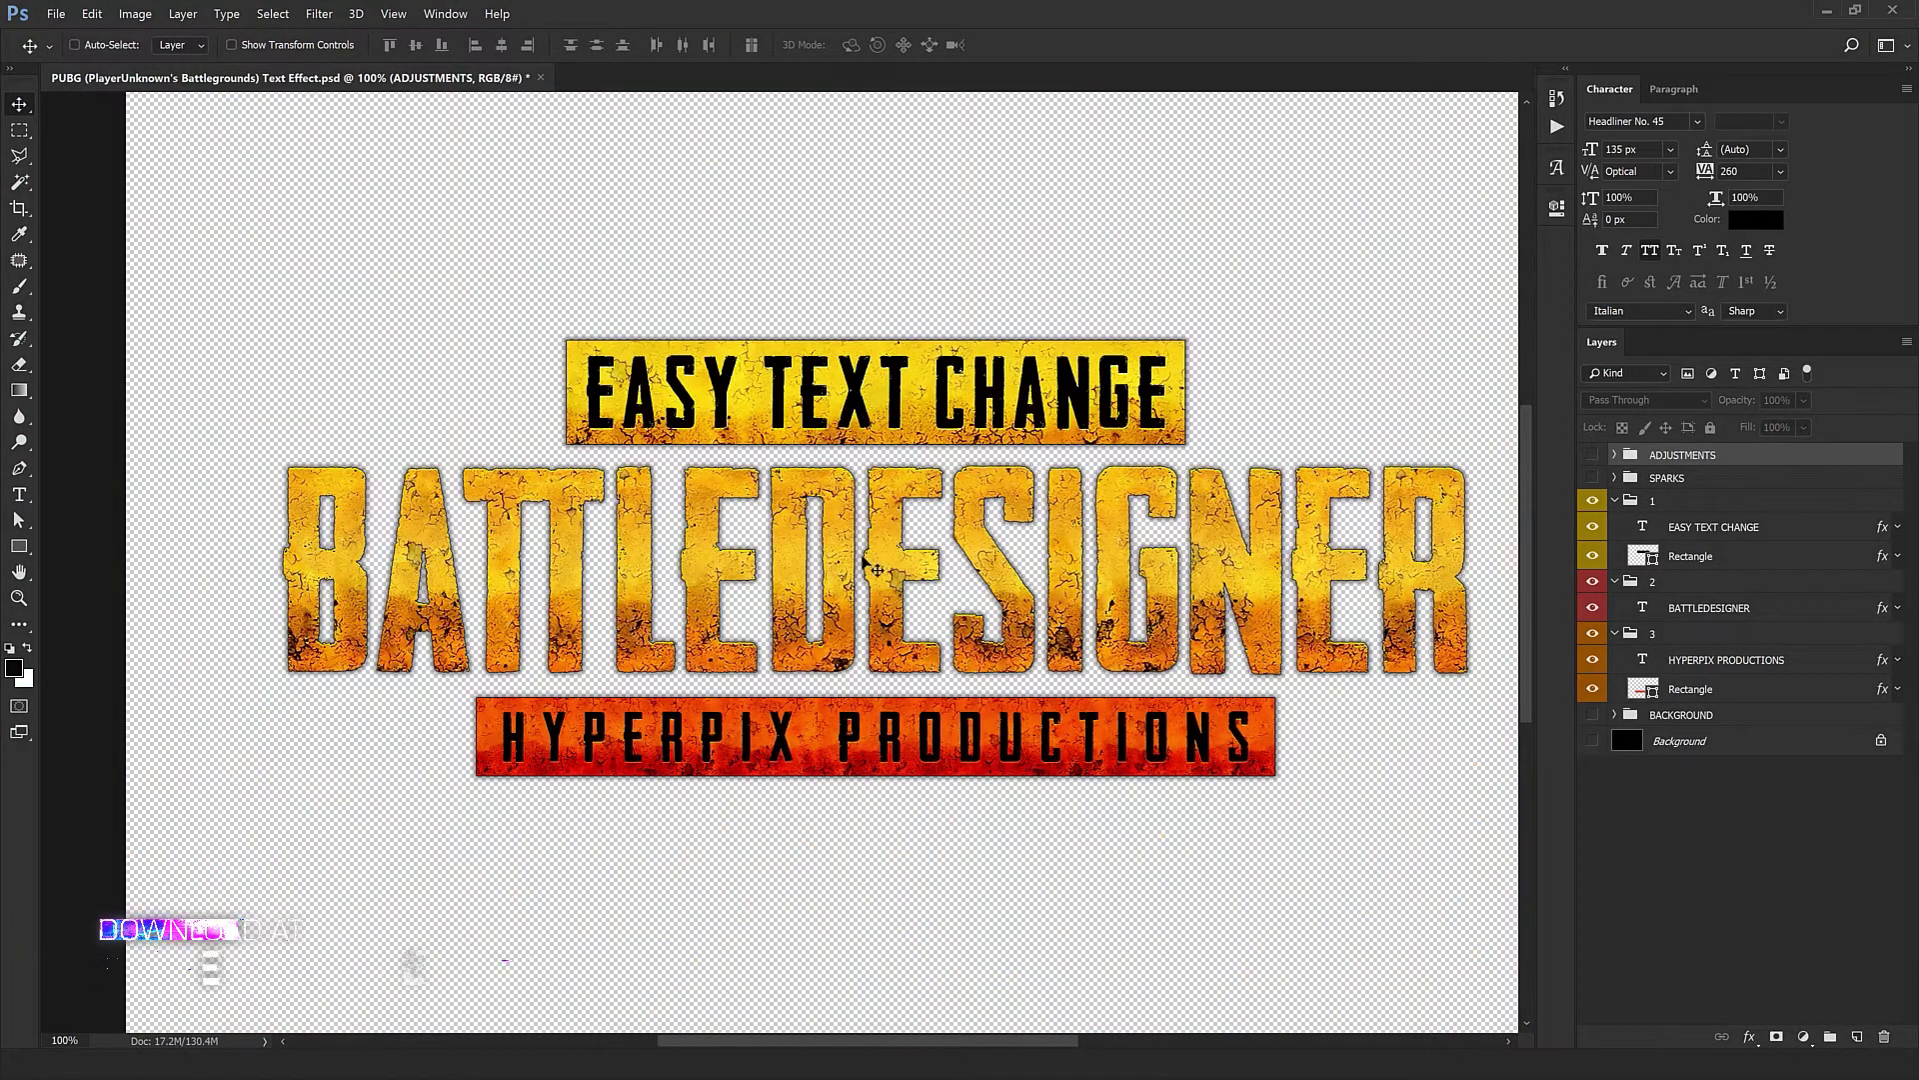
pyautogui.moveTo(793, 458); pyautogui.dragTo(803, 379)
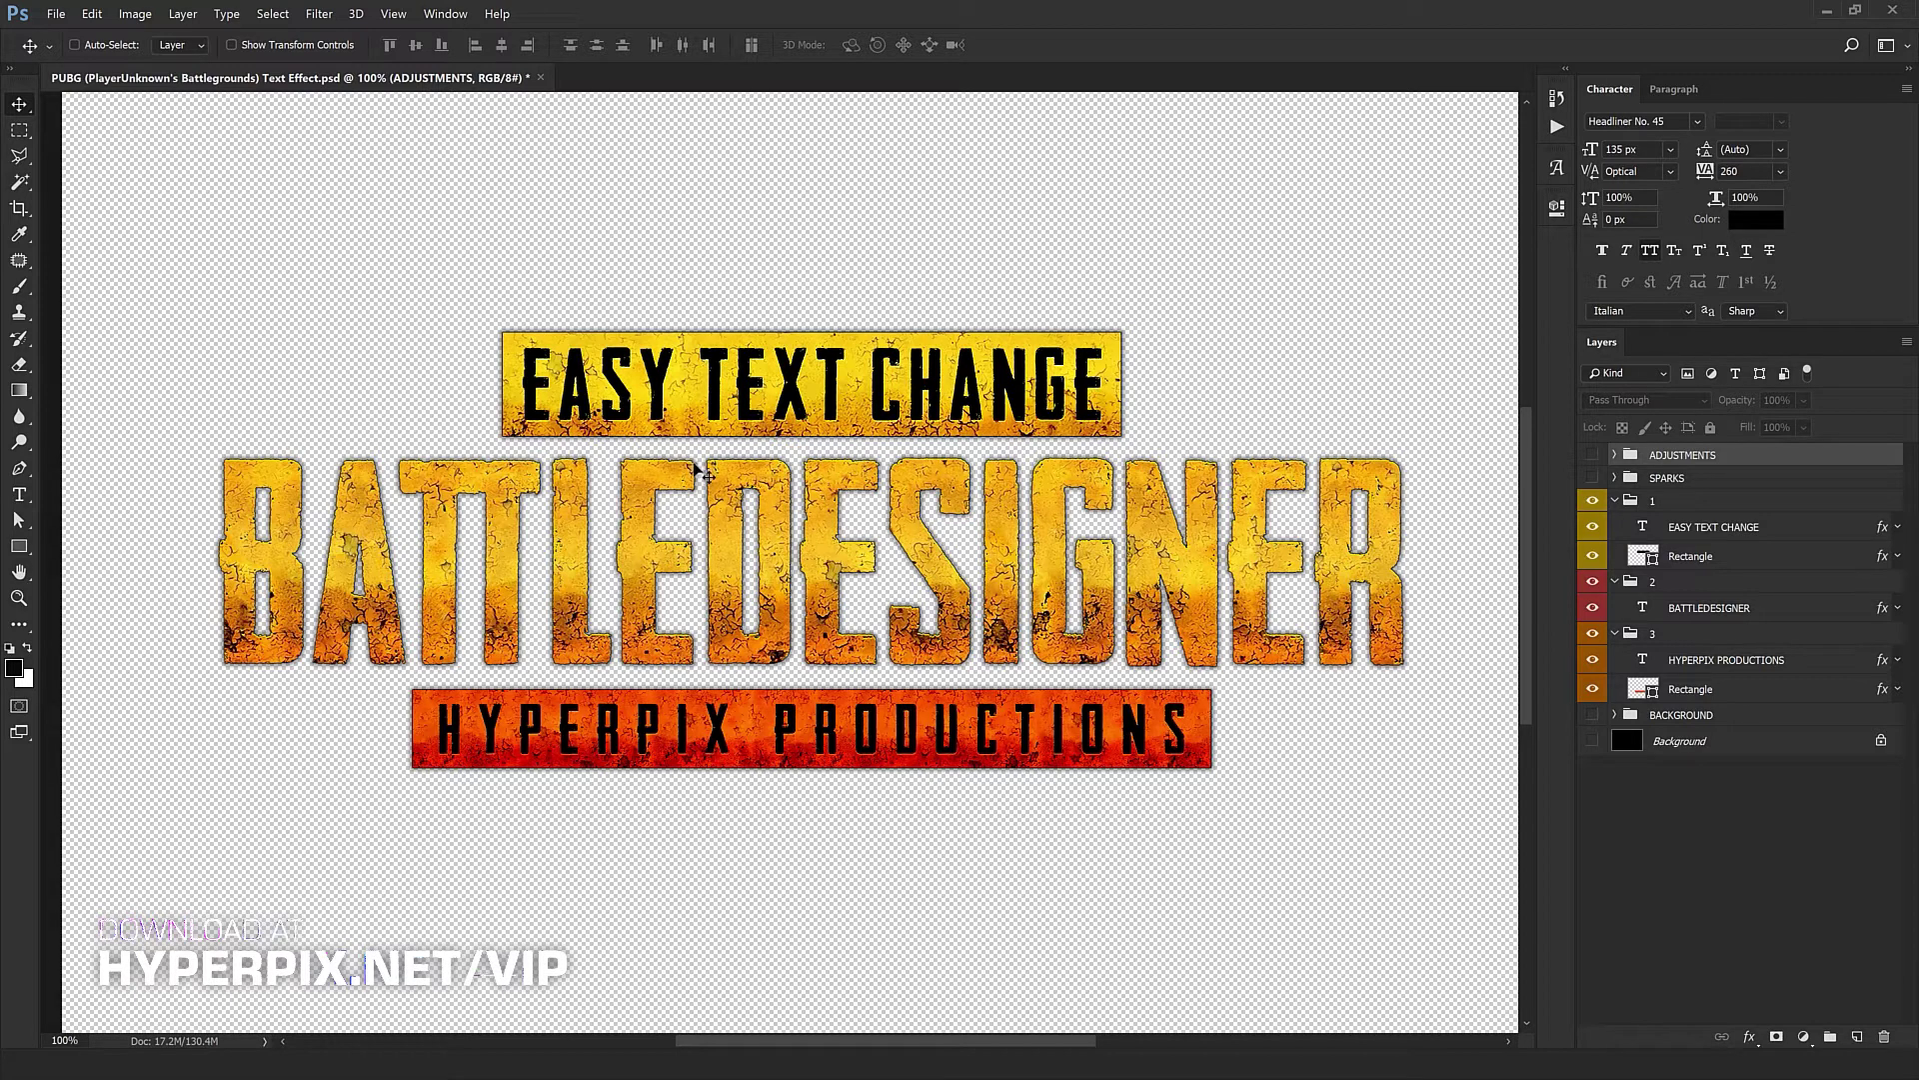
pyautogui.hotkey('ctrl', '-')
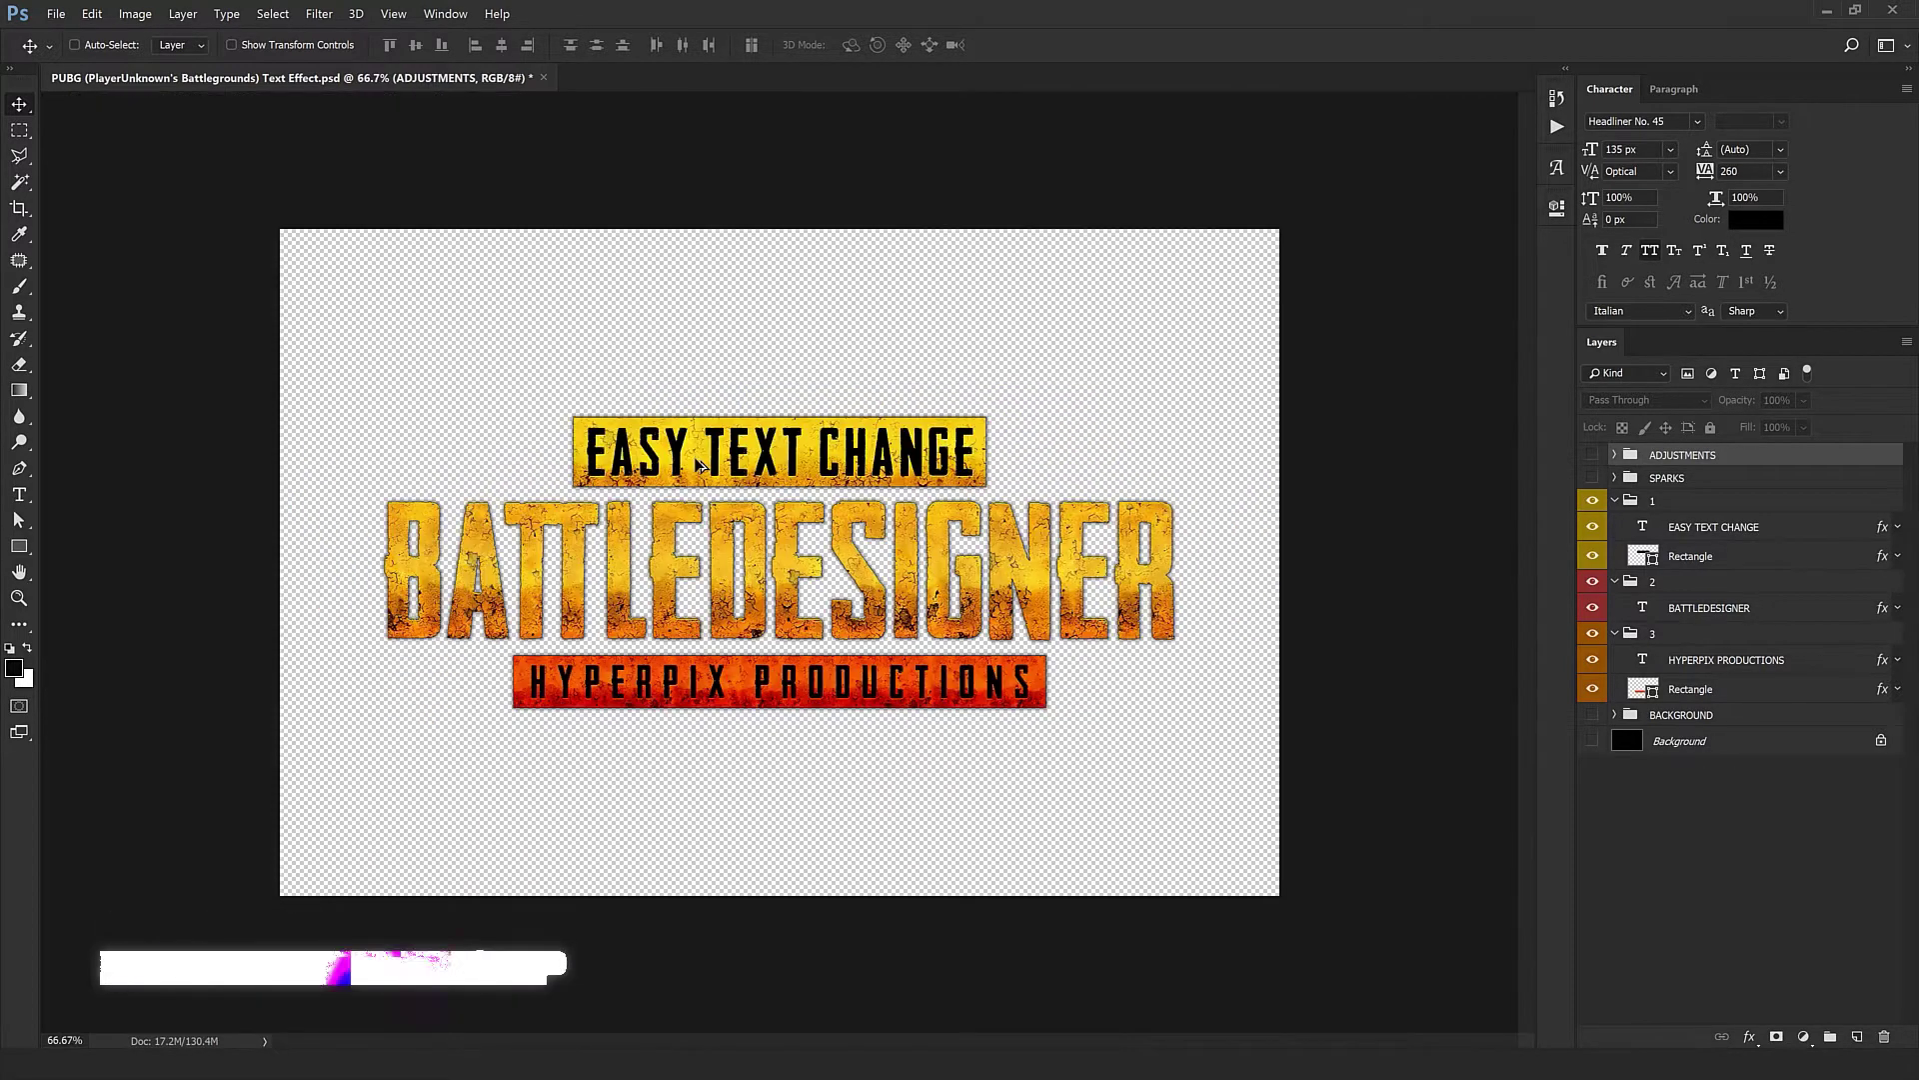
pyautogui.hotkey('ctrl', '+')
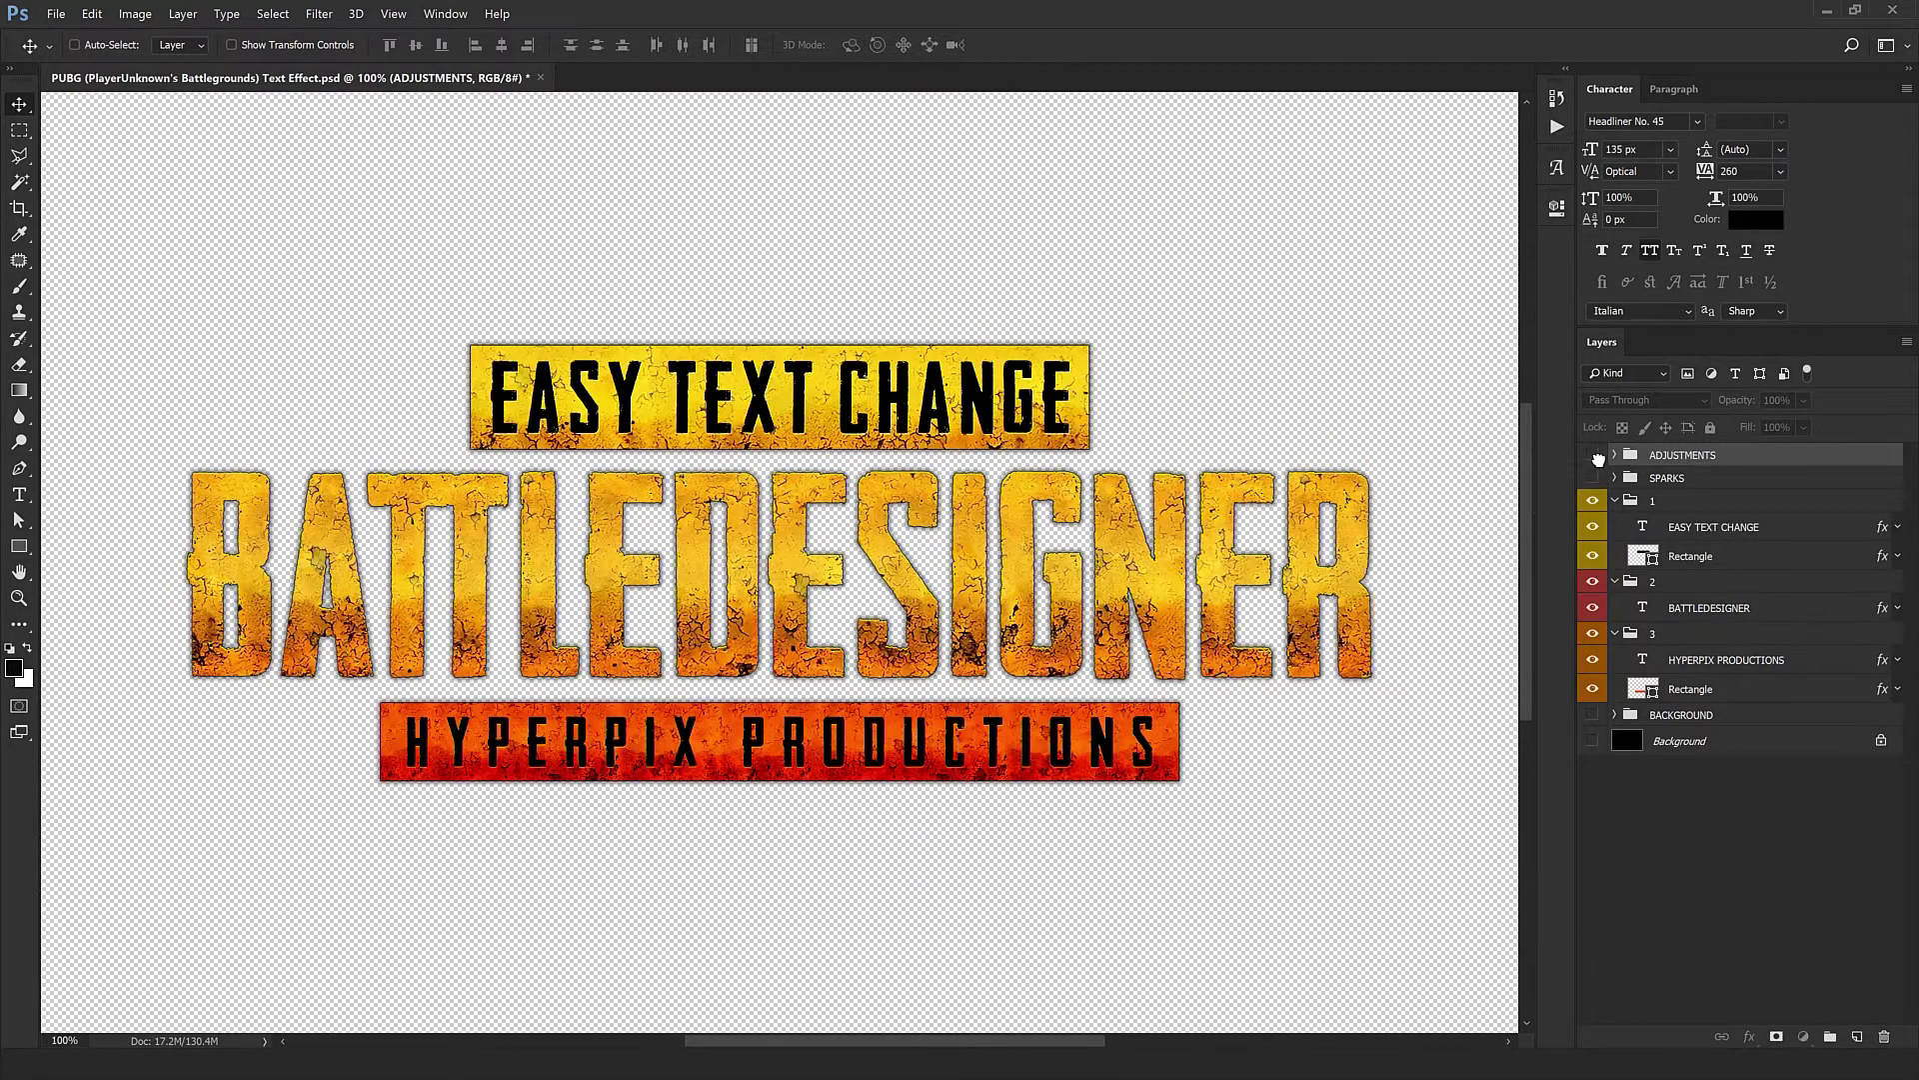
# Step: Show the ADJUSTMENTS, SPARKS and BACKGROUND layers again and fit the artwork on screen
pyautogui.click(1592, 452)
pyautogui.click(1593, 477)
pyautogui.click(1593, 741)
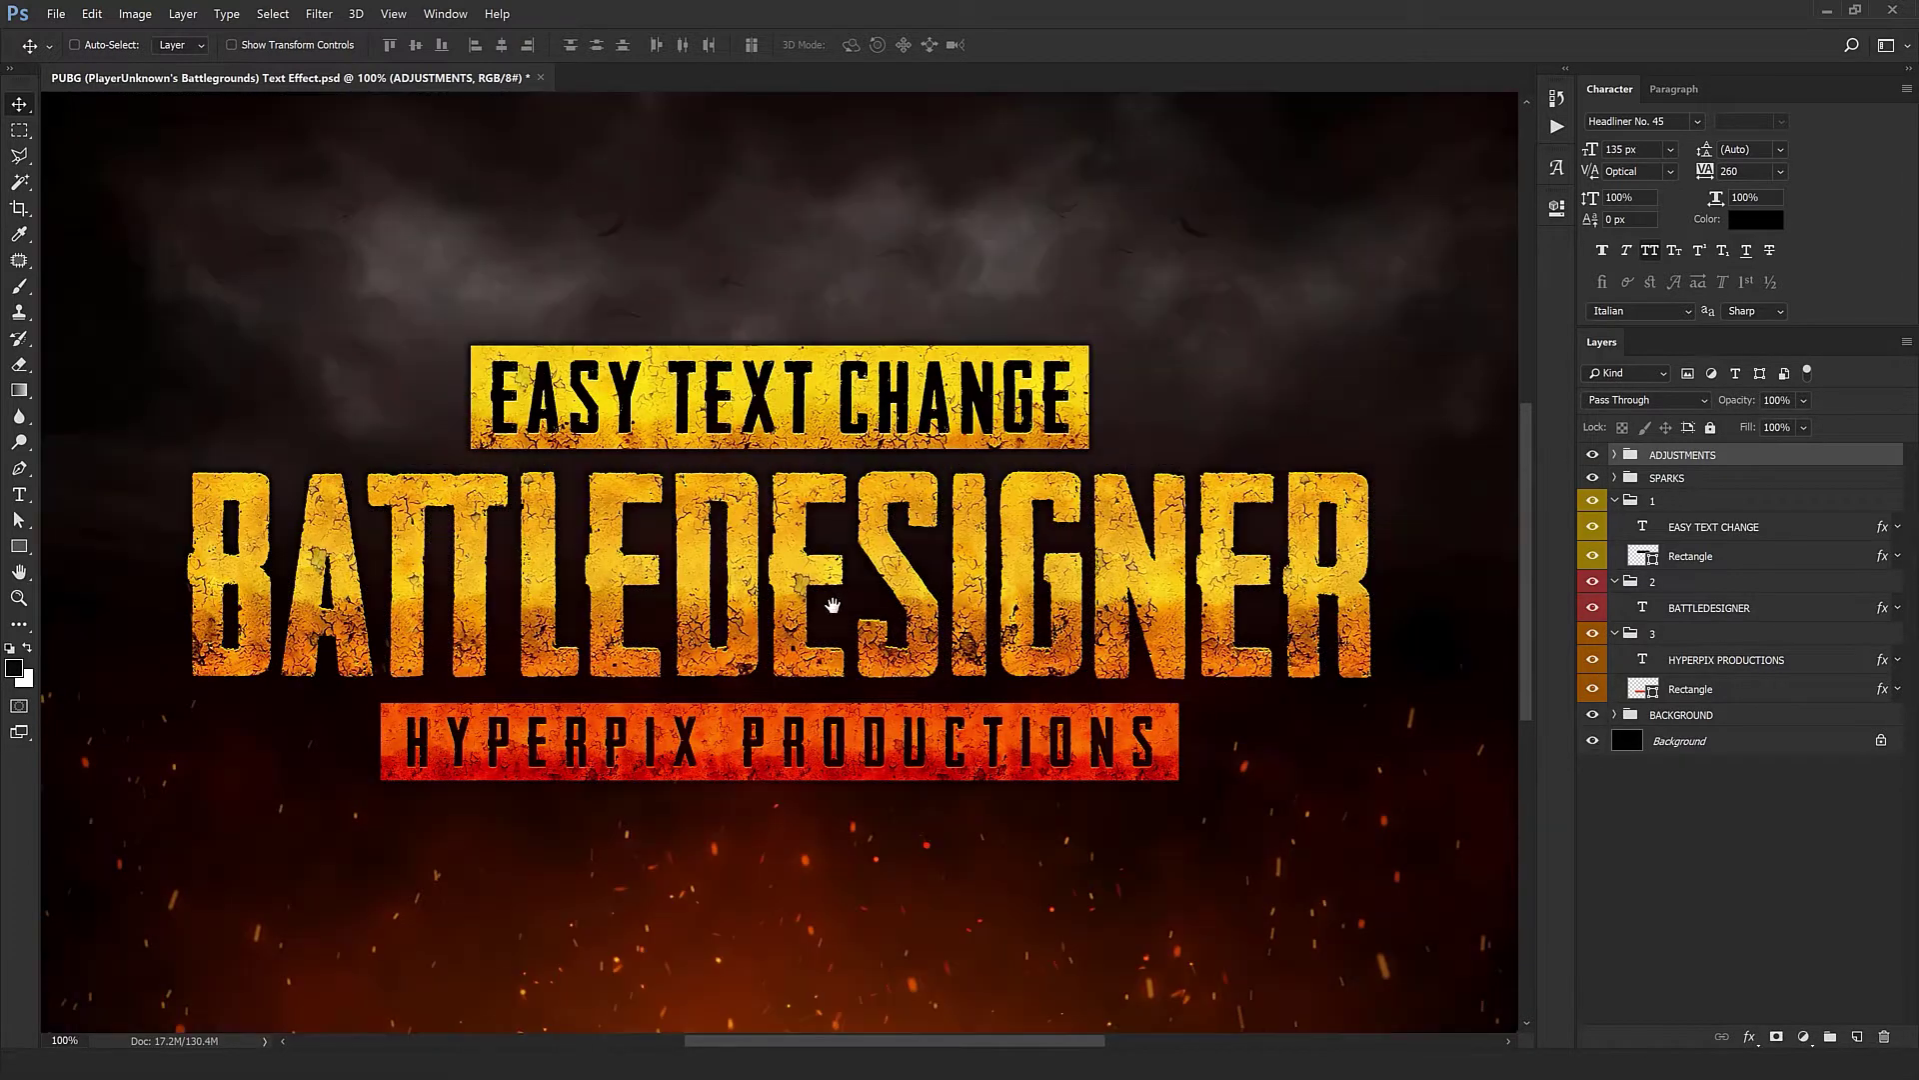
pyautogui.moveTo(830, 593)
pyautogui.mouseDown()
pyautogui.moveTo(931, 538)
pyautogui.moveTo(890, 607)
pyautogui.mouseUp()
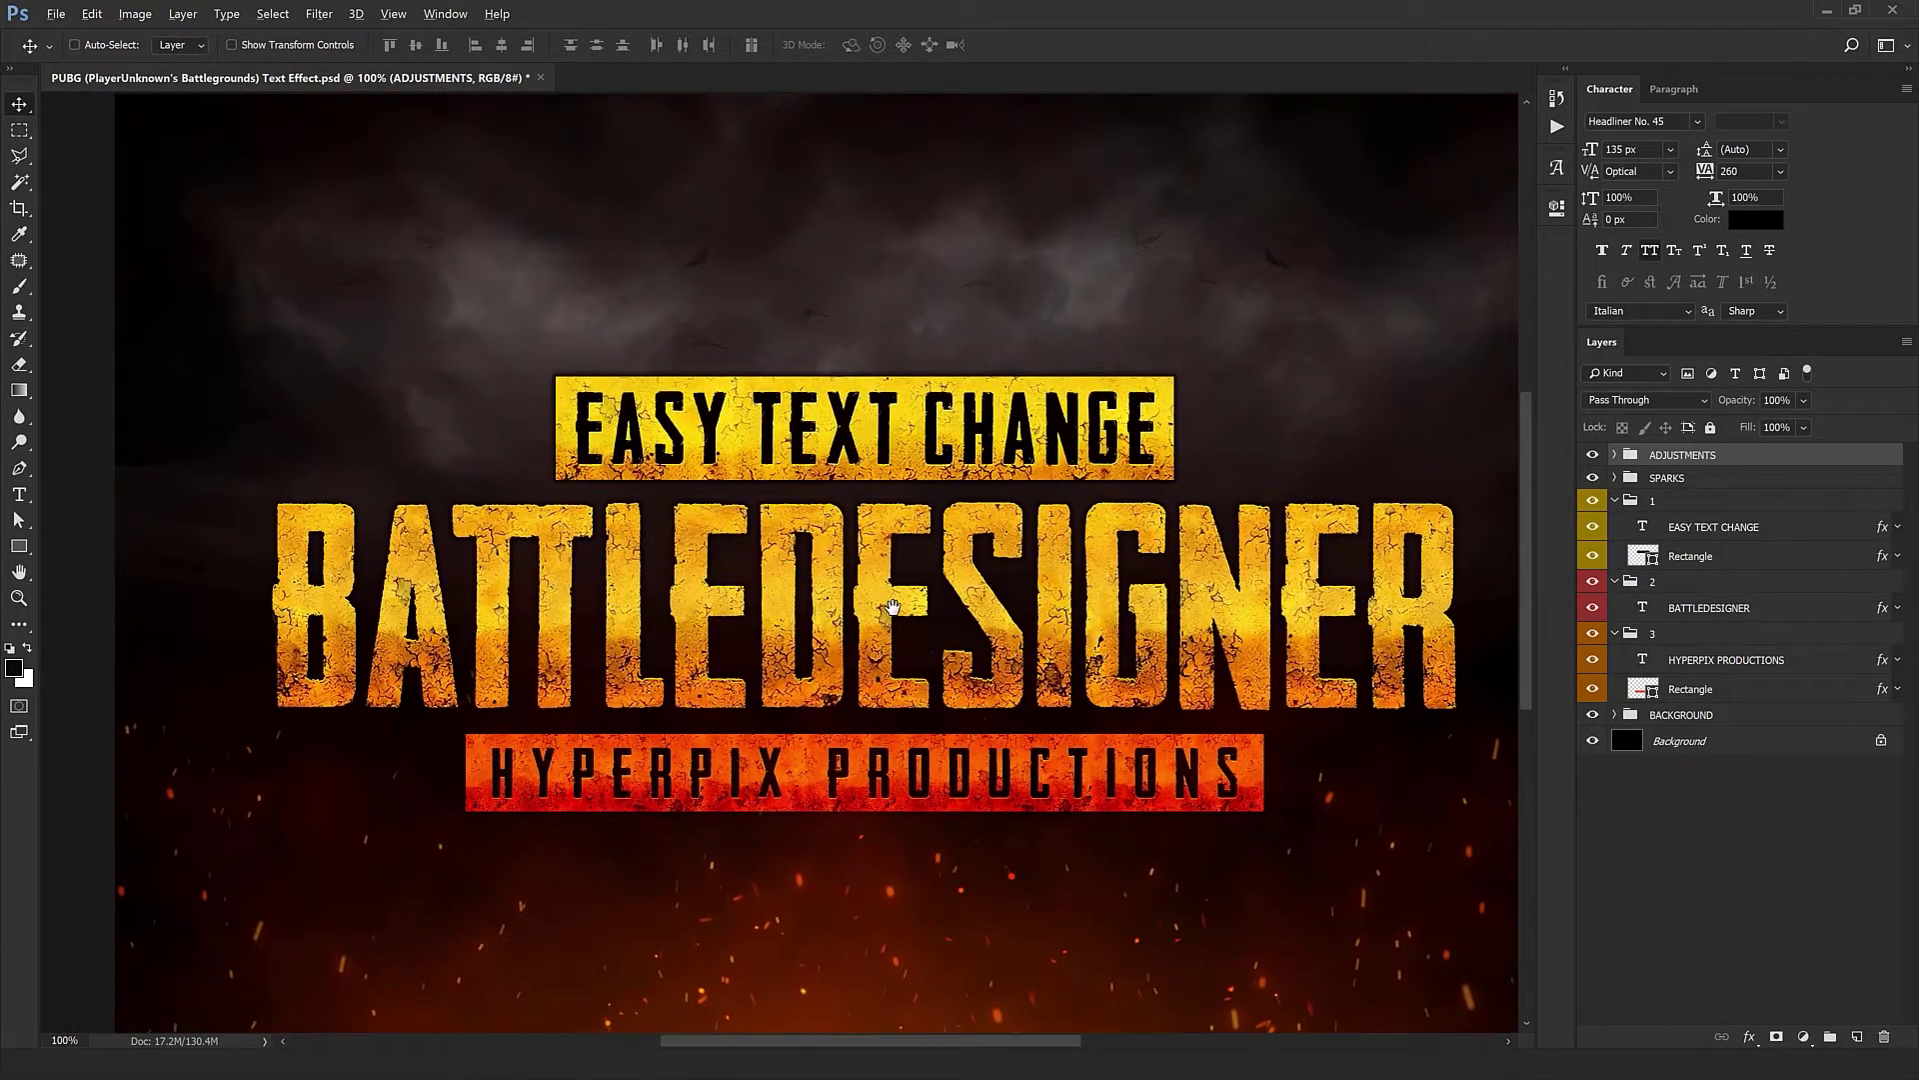
pyautogui.hotkey('ctrl', '-')
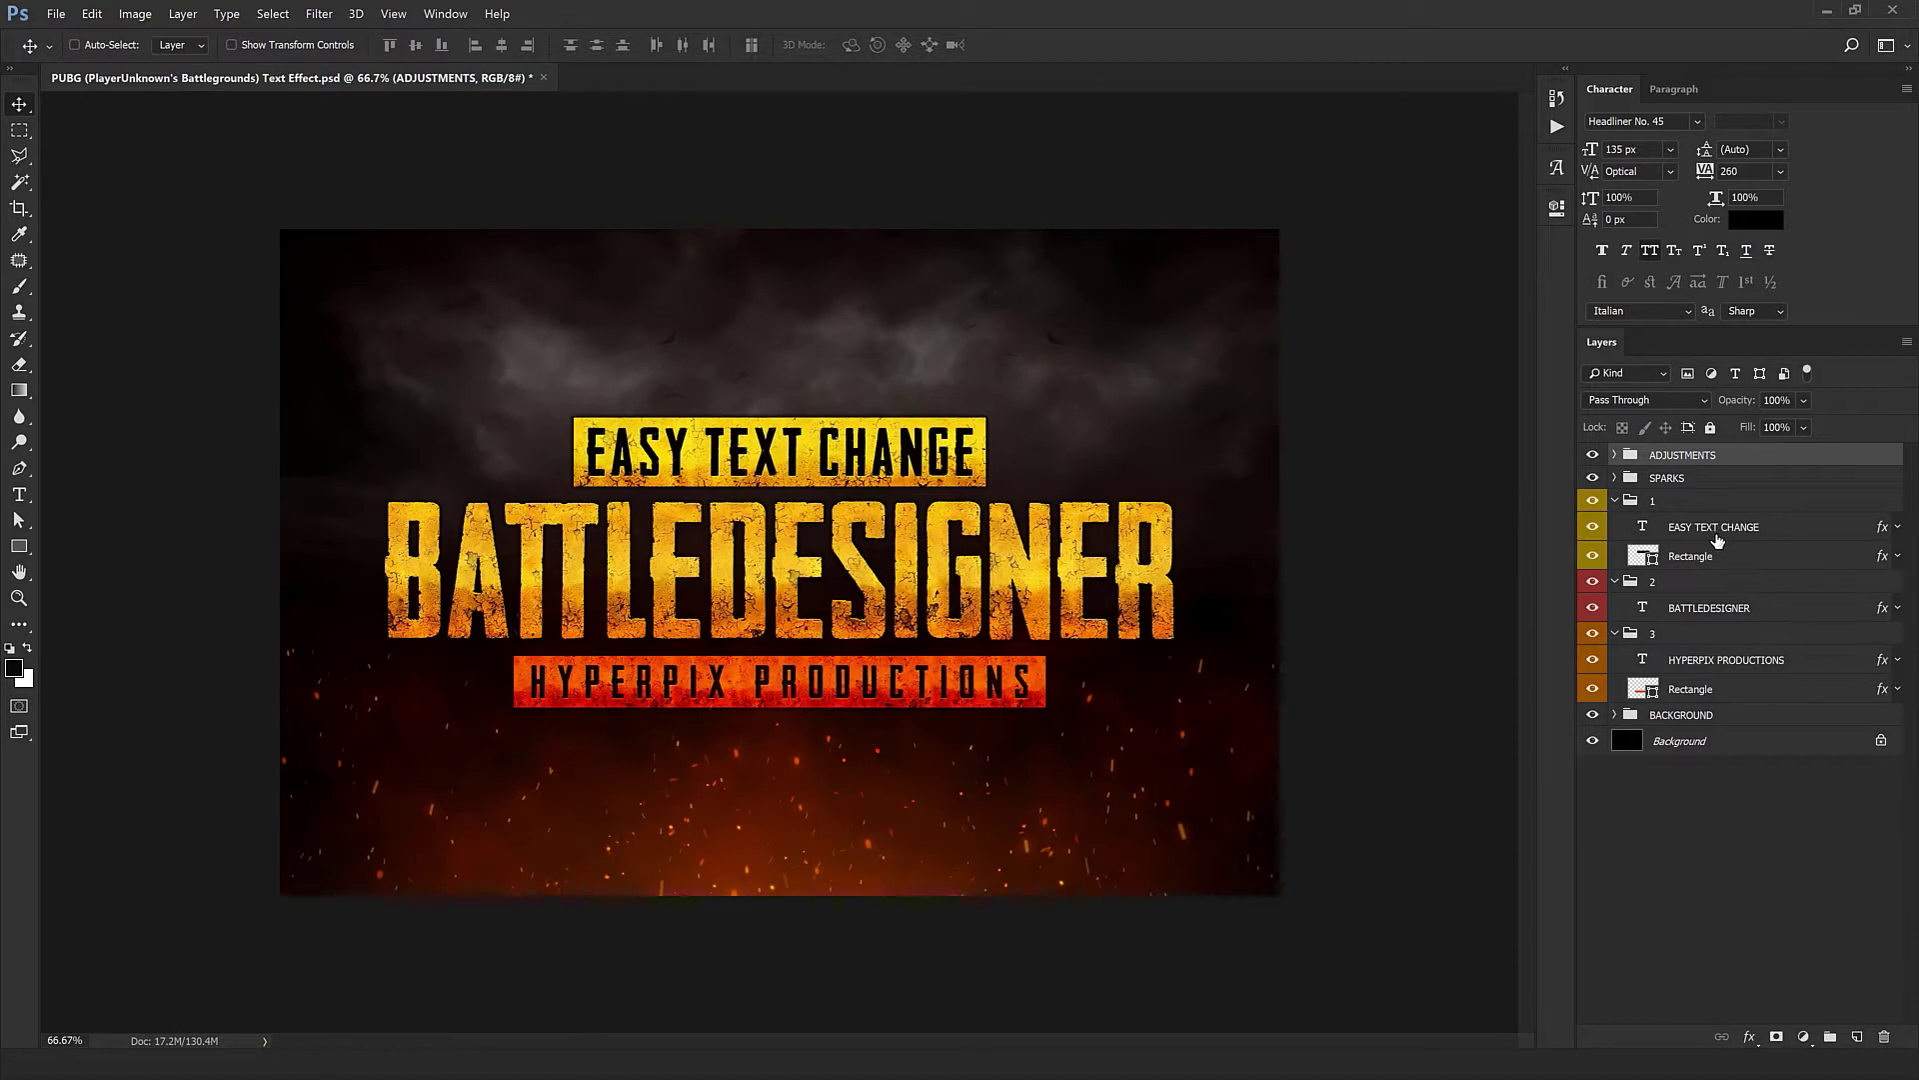
# Step: Change the BATTLEDESIGNER title text to 'YOUR DESIGN' and commit it
pyautogui.click(1718, 530)
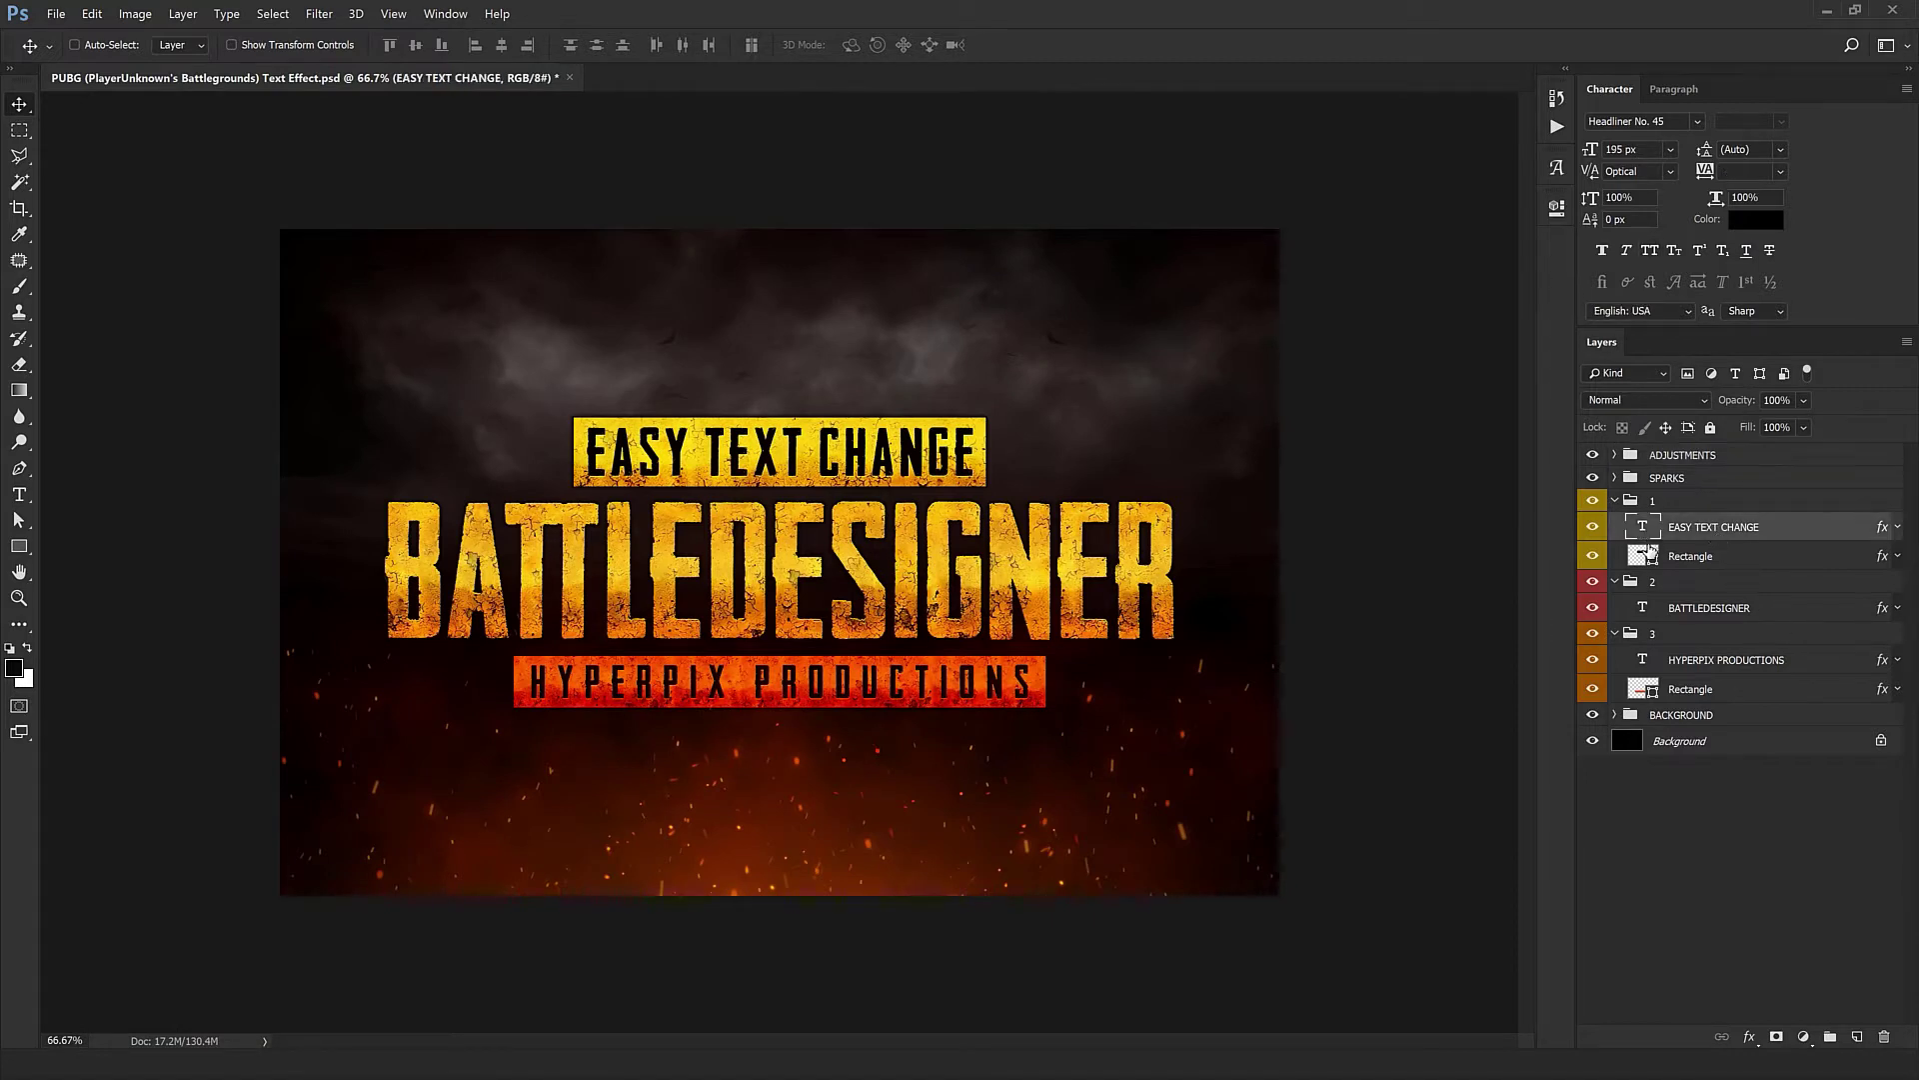
pyautogui.doubleClick(1644, 610)
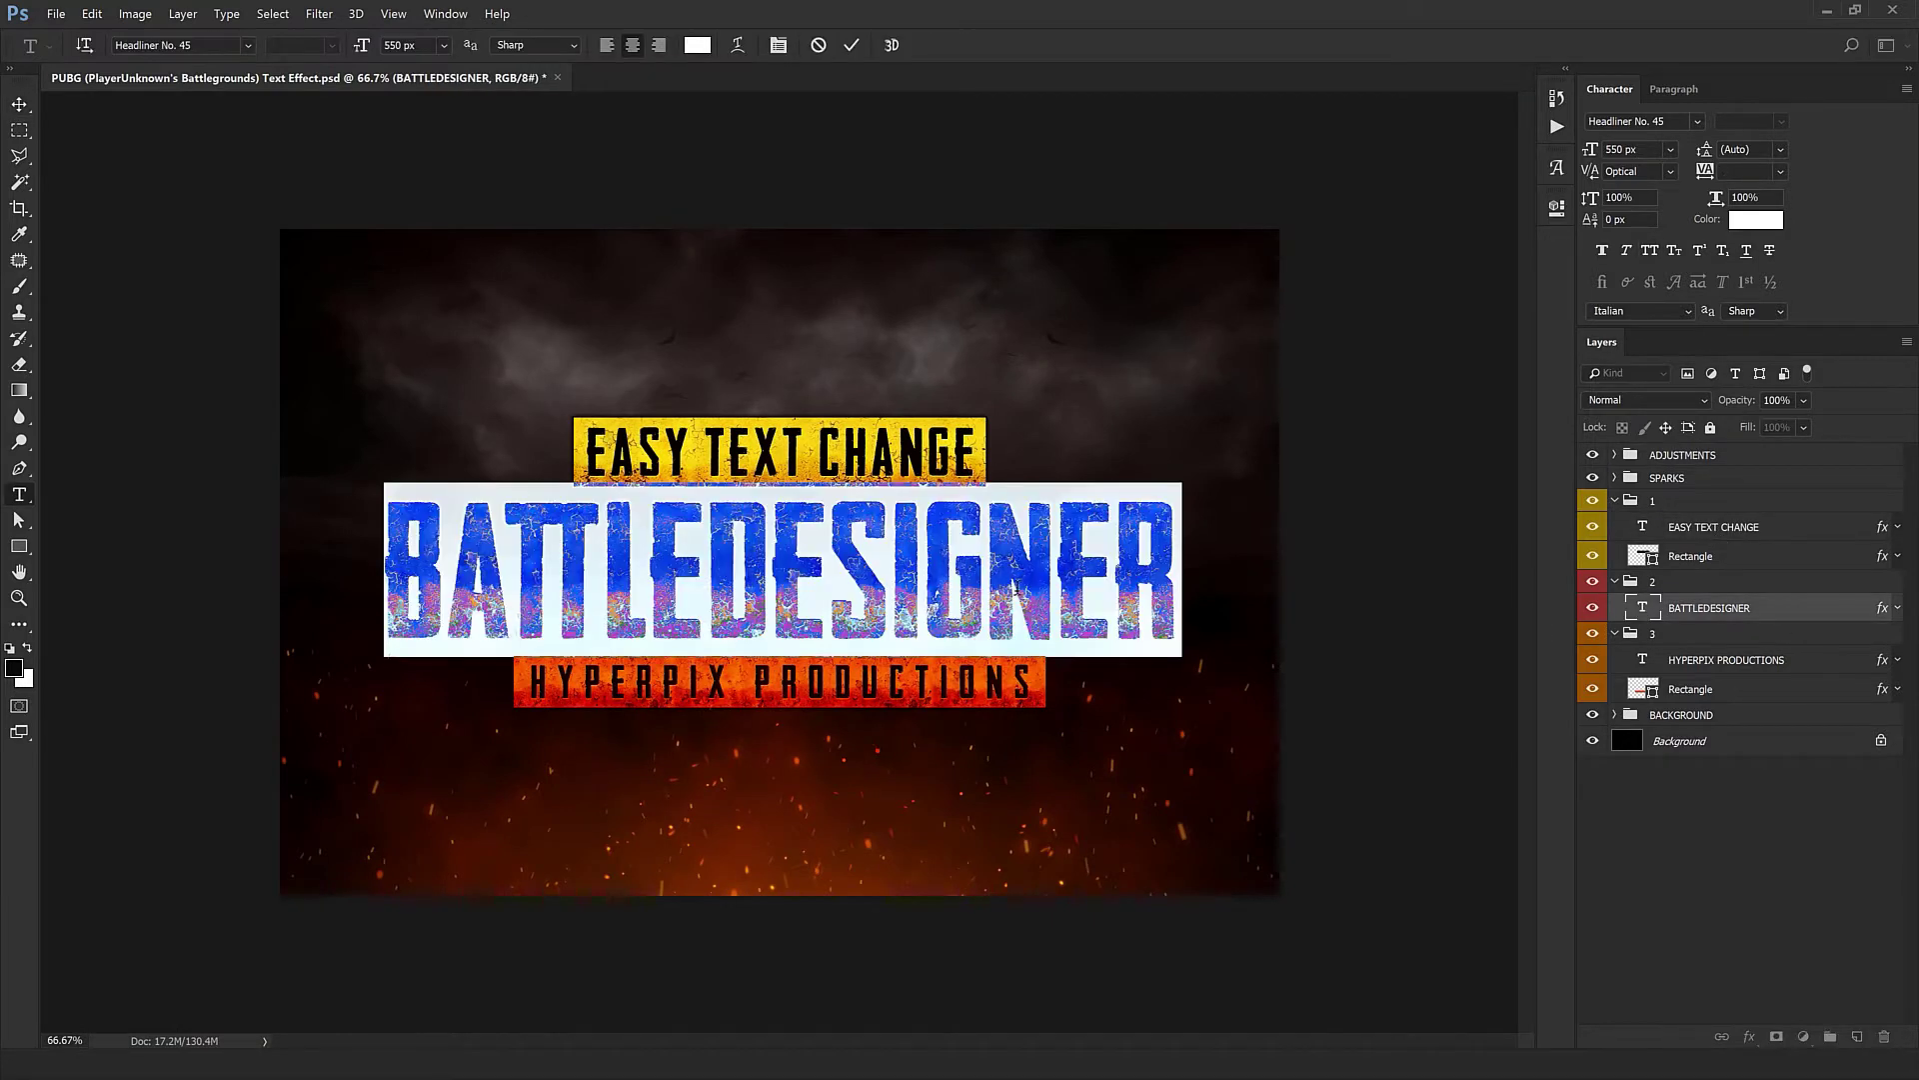
pyautogui.write('YOUR')
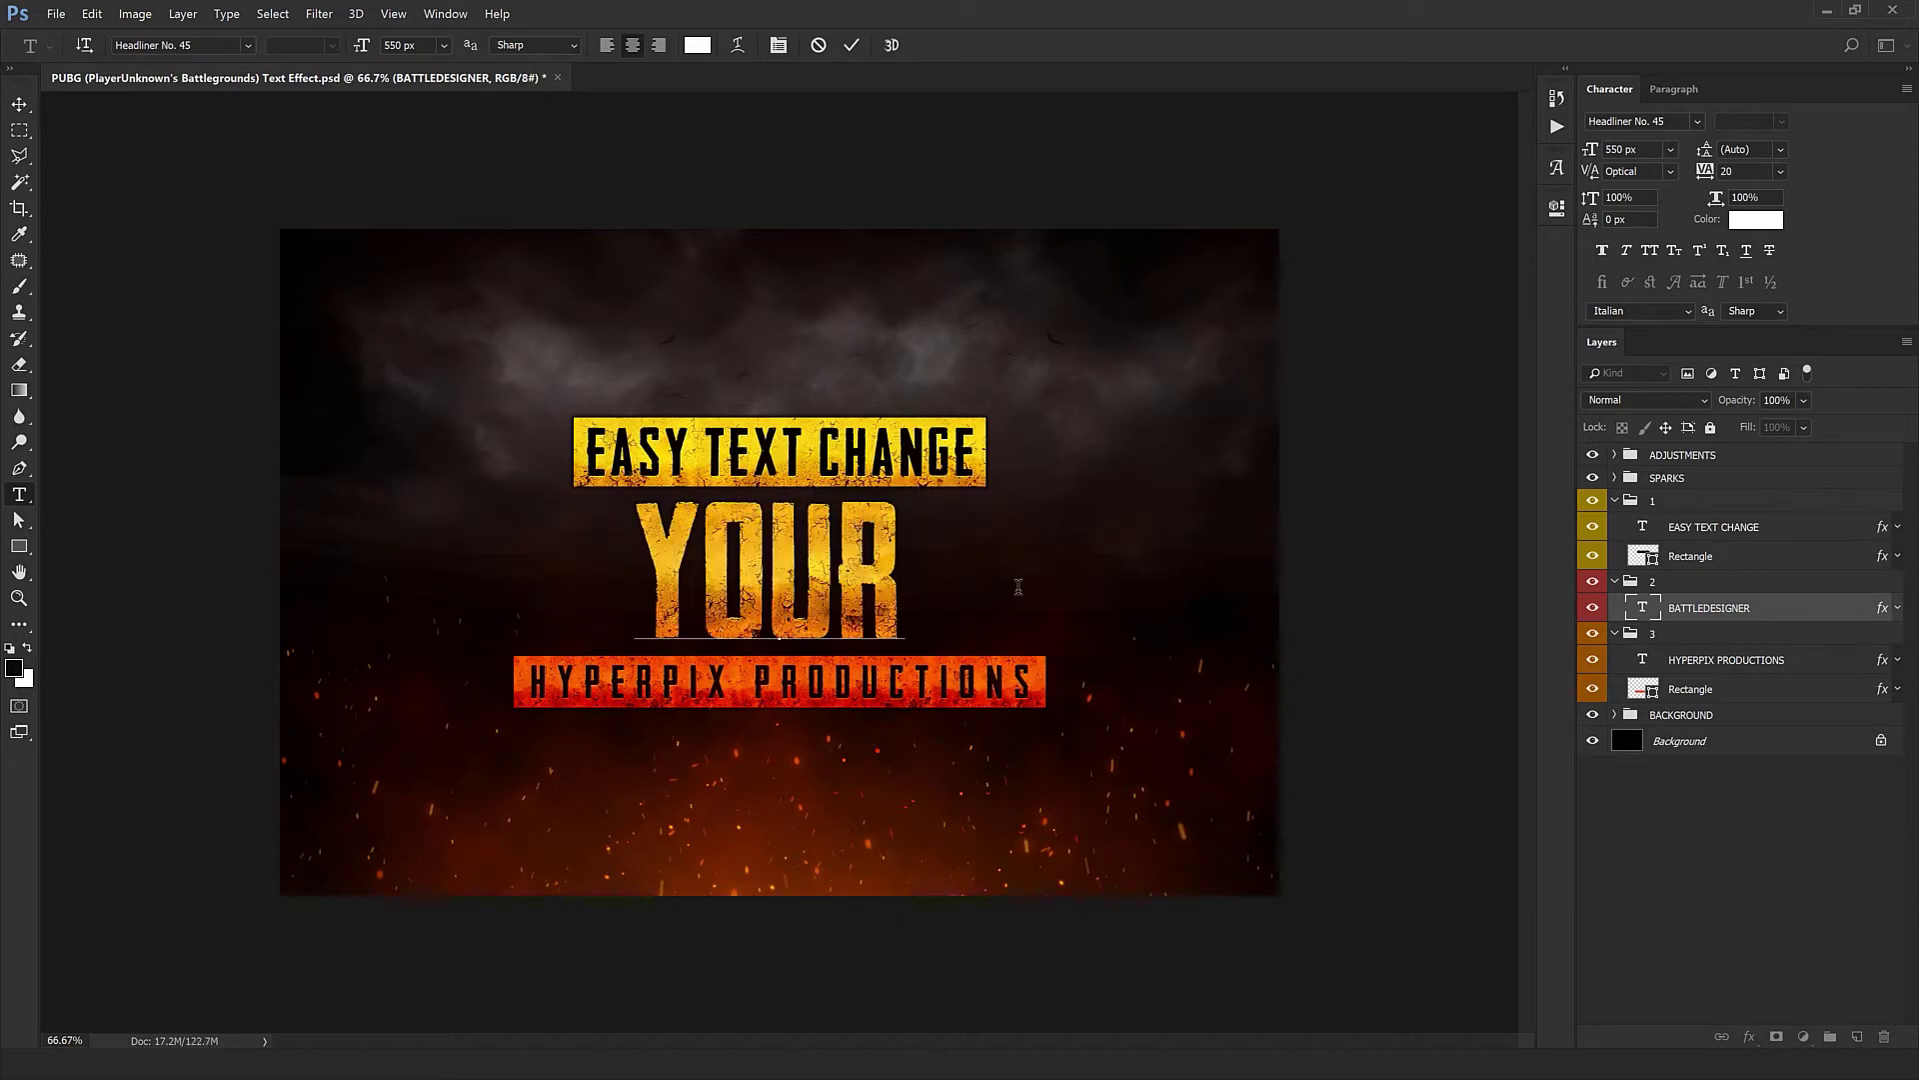
pyautogui.write(' DESIGN')
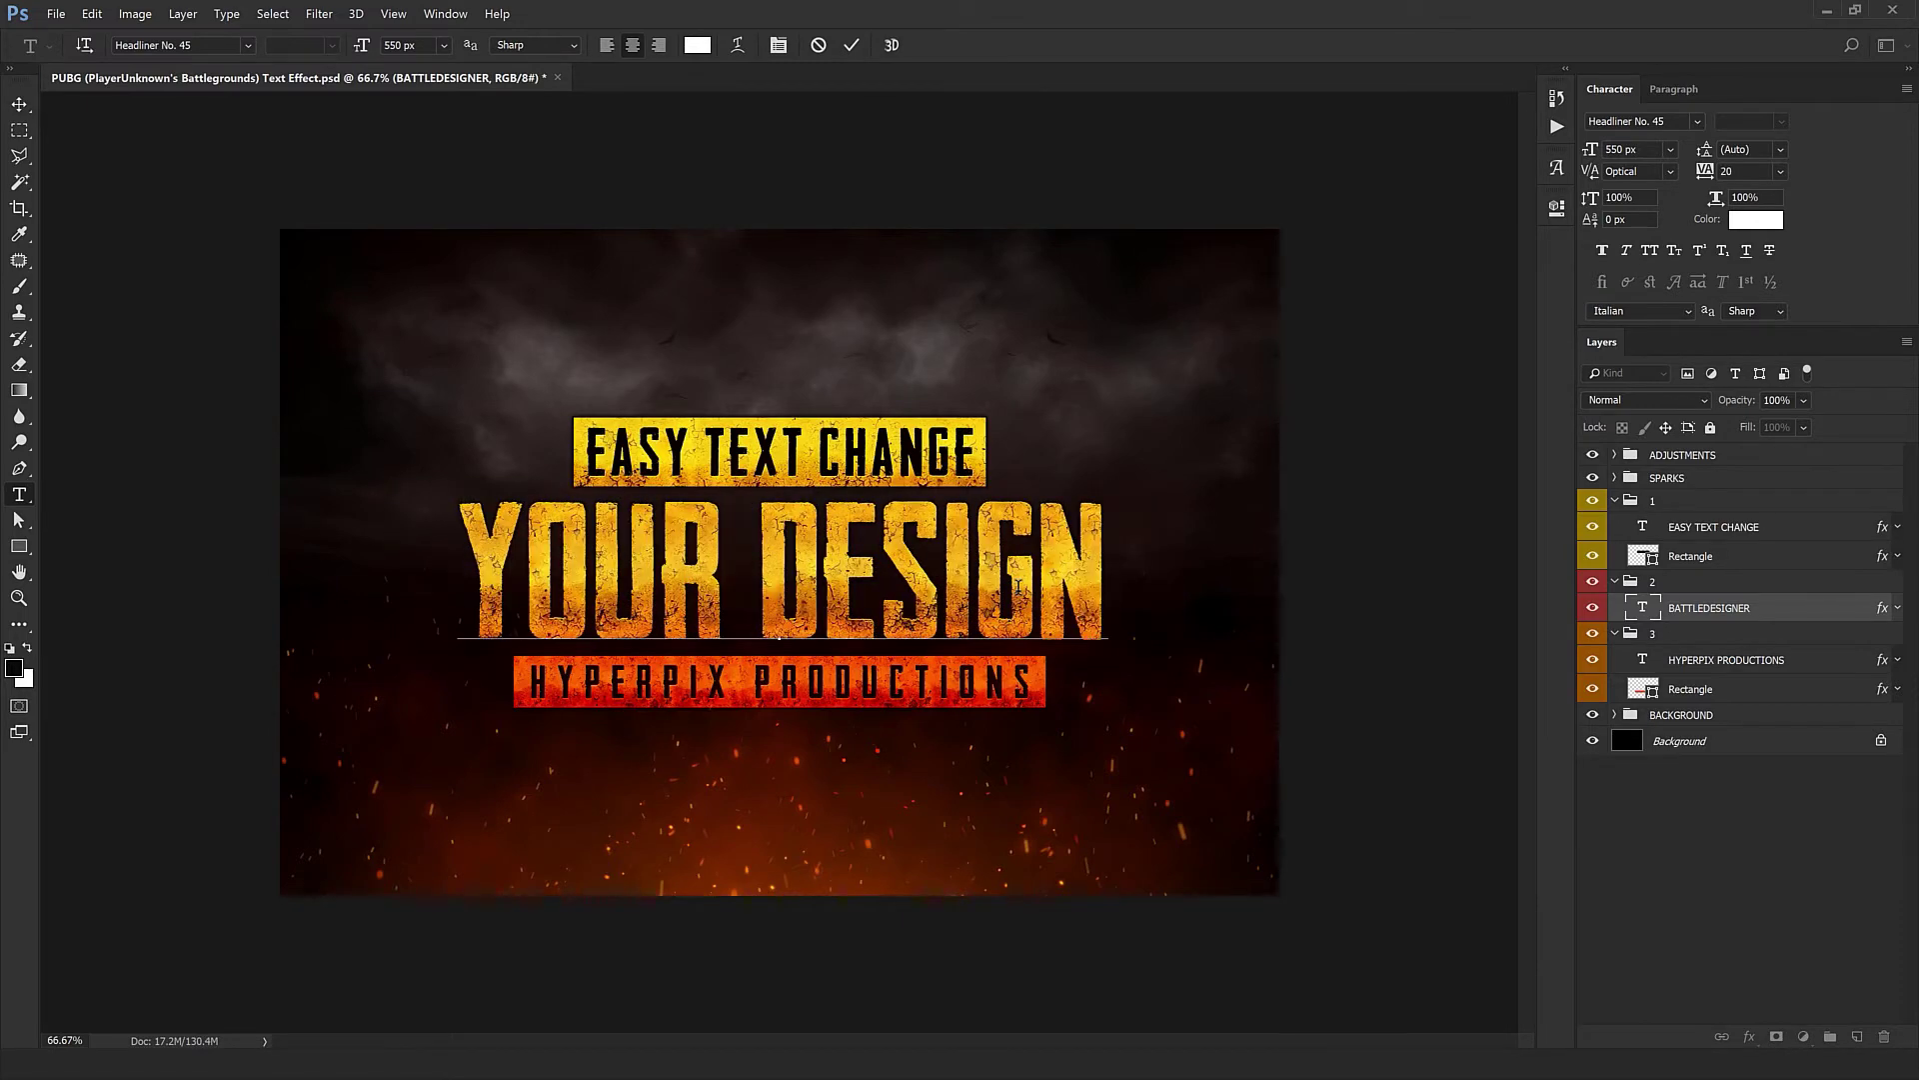
pyautogui.hotkey('ctrl', 'Return')
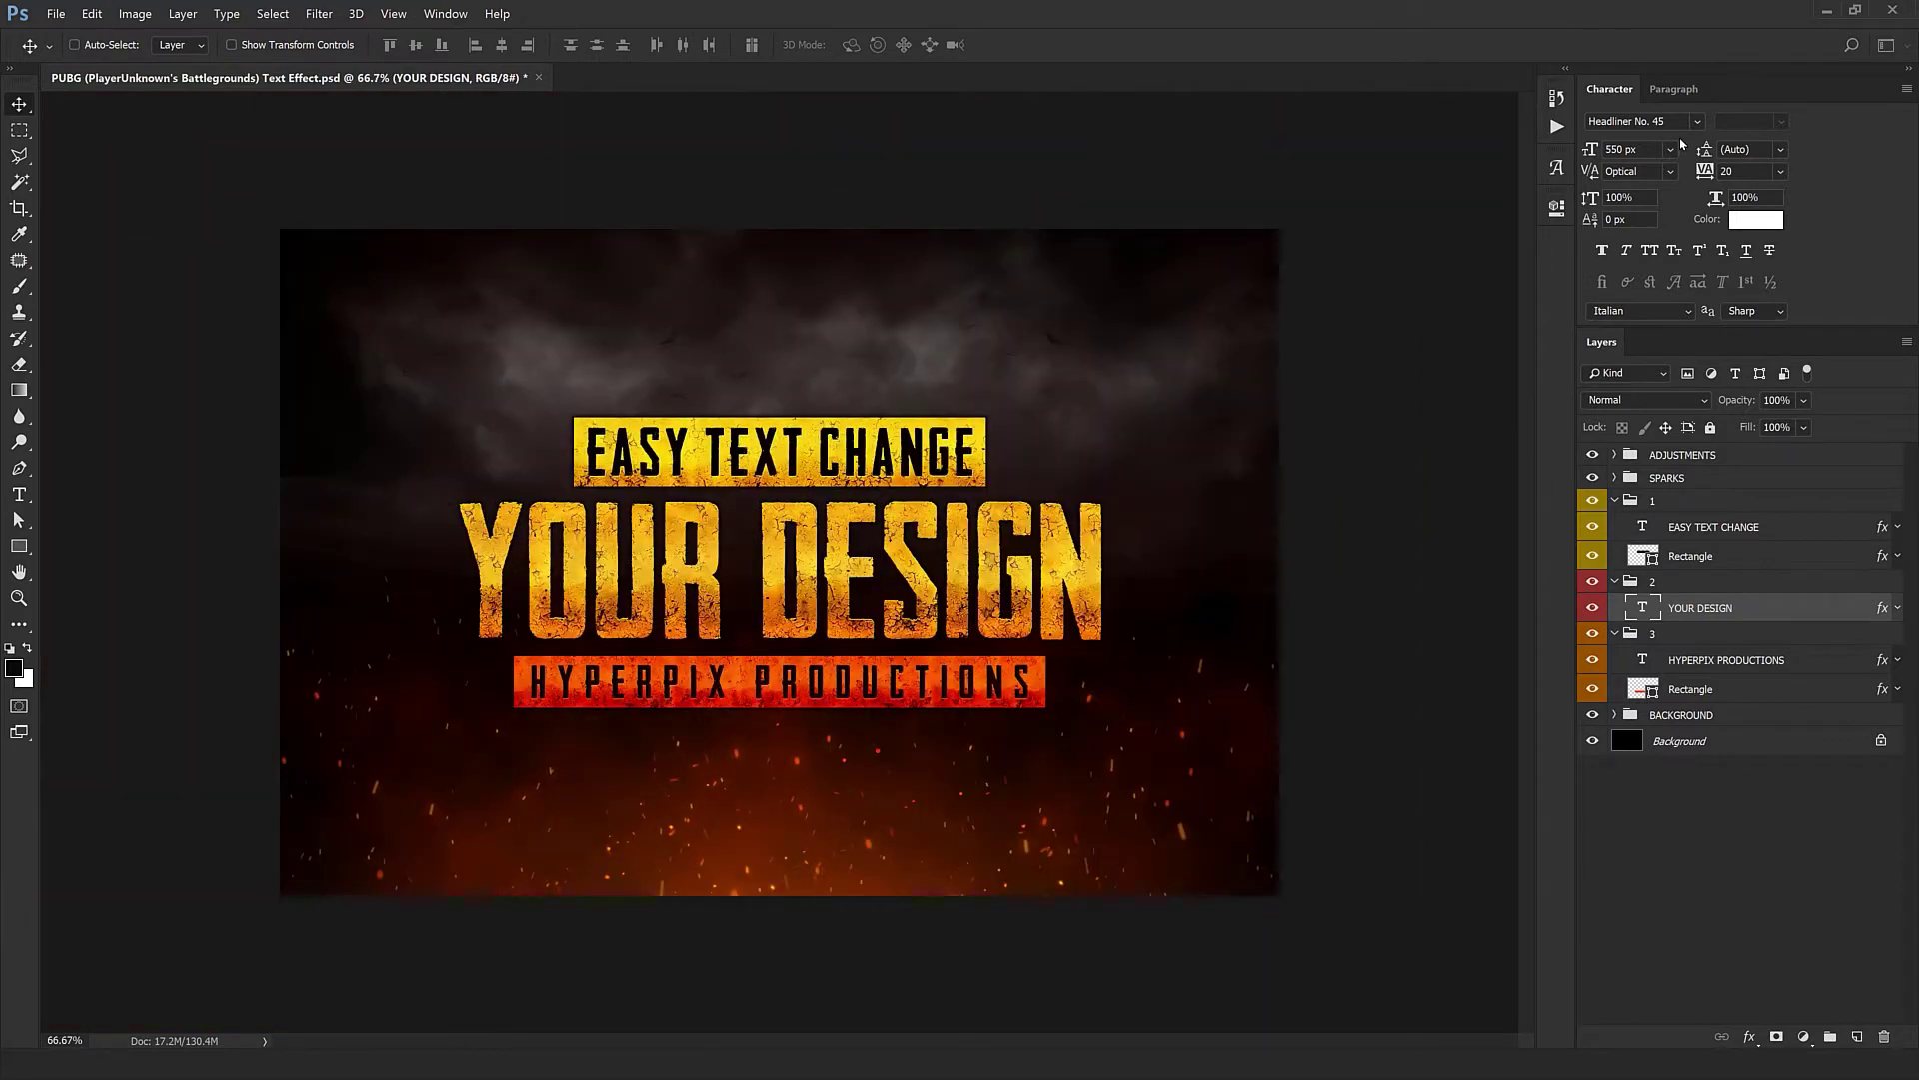
# Step: Try a different font and a smaller size on the title, then revert
pyautogui.click(1699, 122)
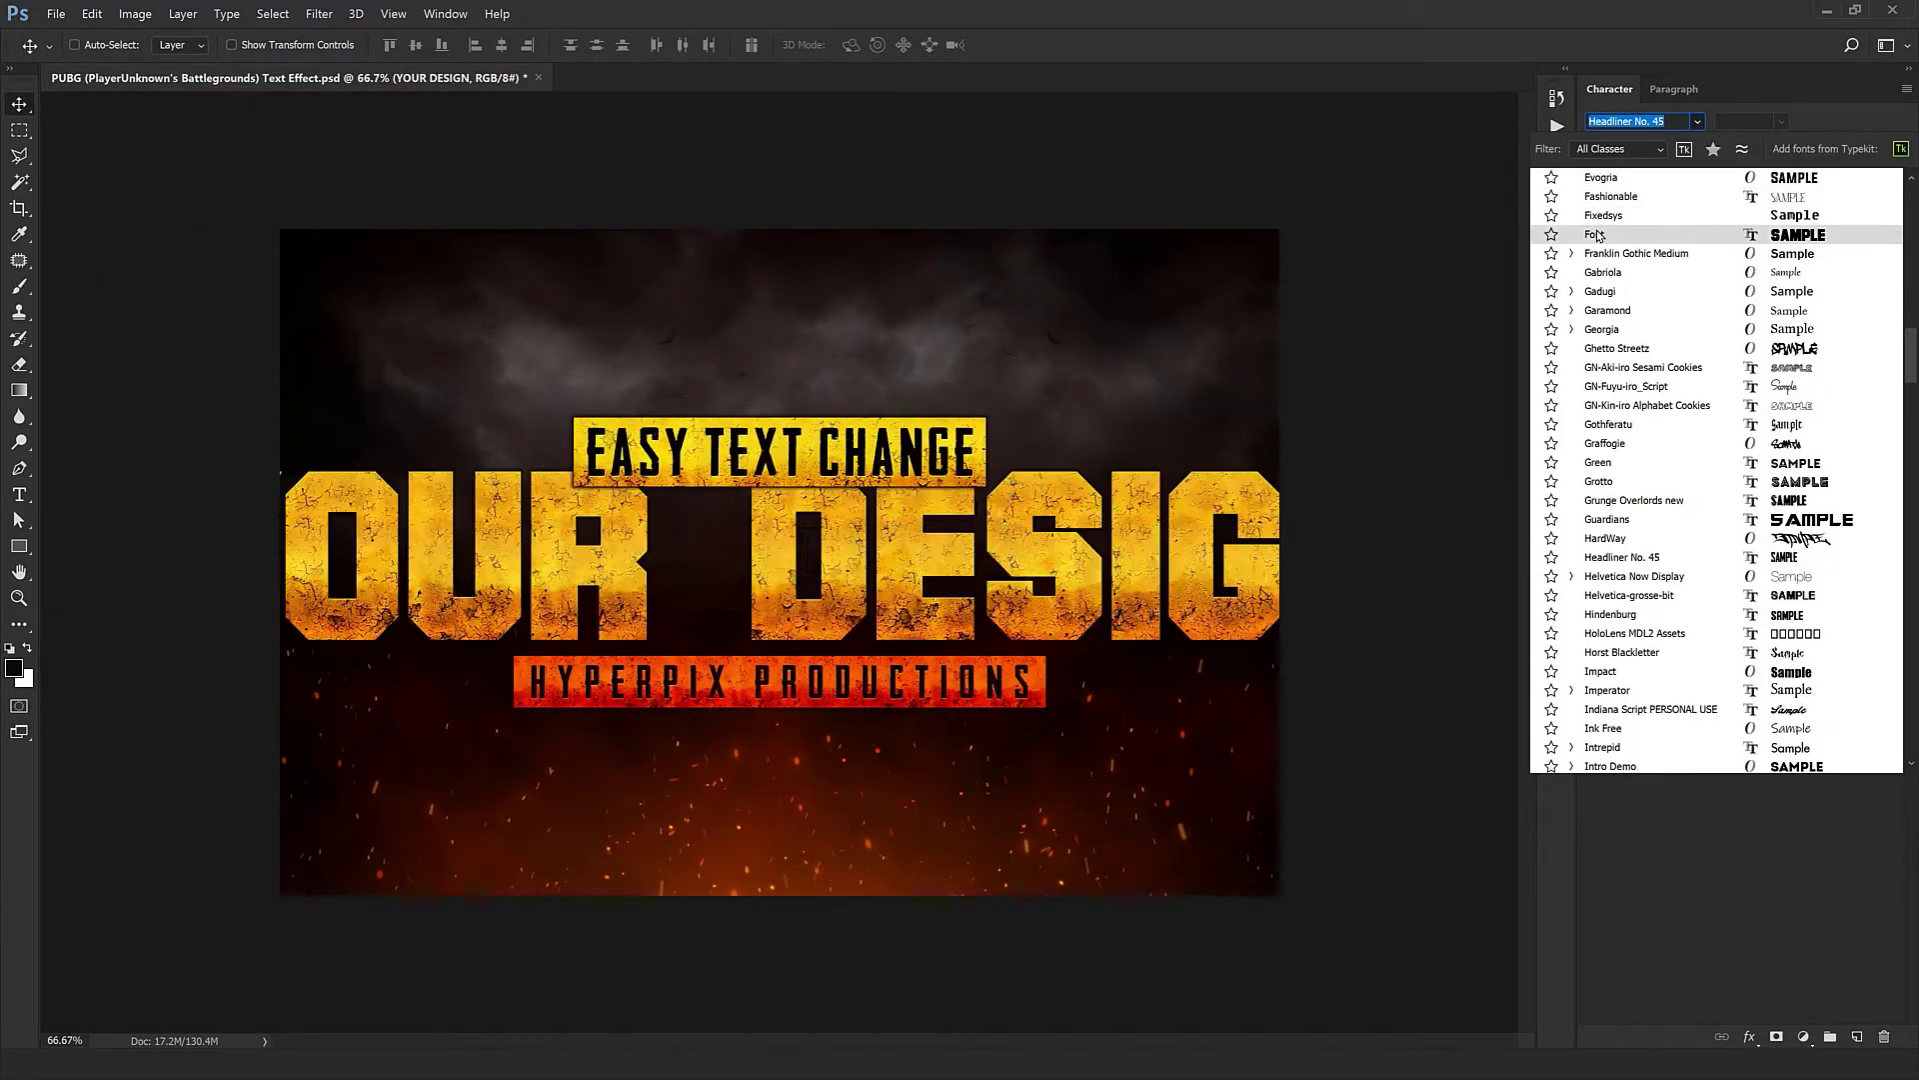
pyautogui.click(1606, 215)
pyautogui.hotkey('ctrl', 't')
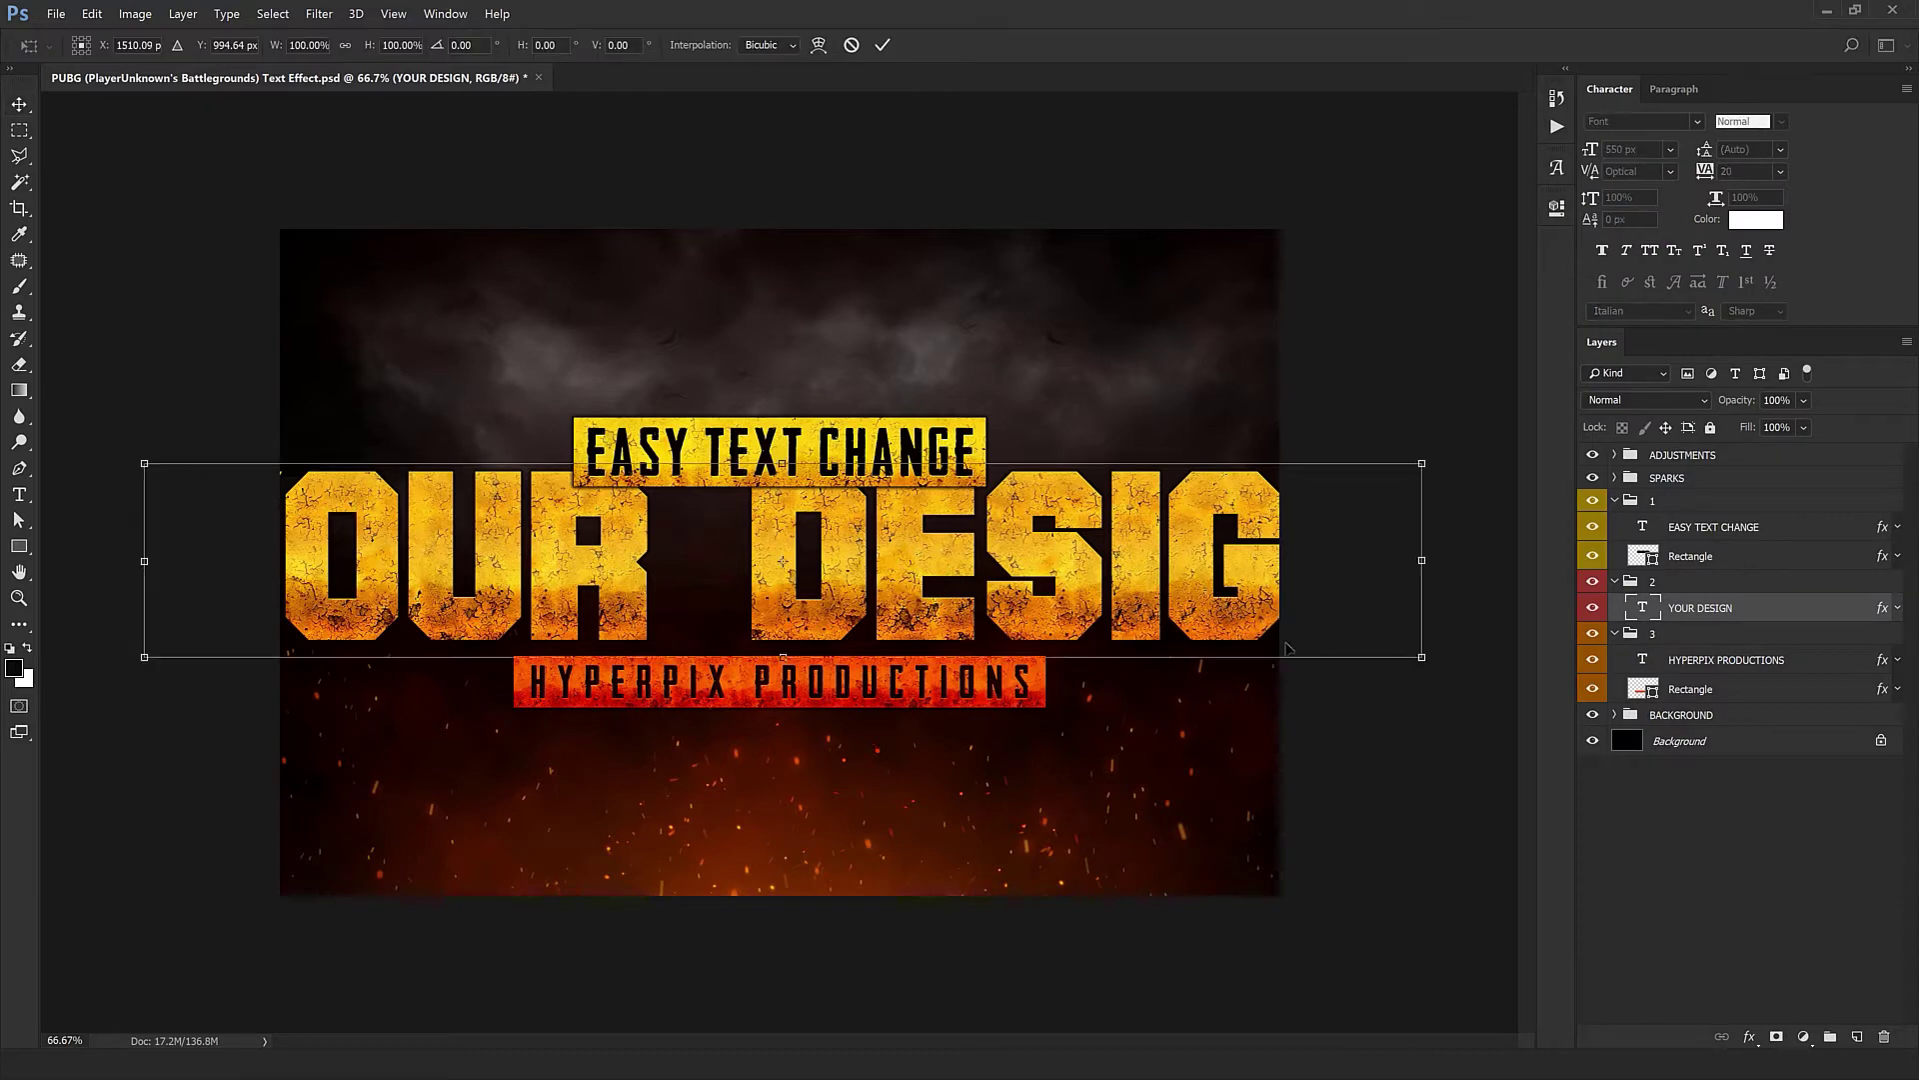
pyautogui.moveTo(1420, 656); pyautogui.dragTo(1286, 614)
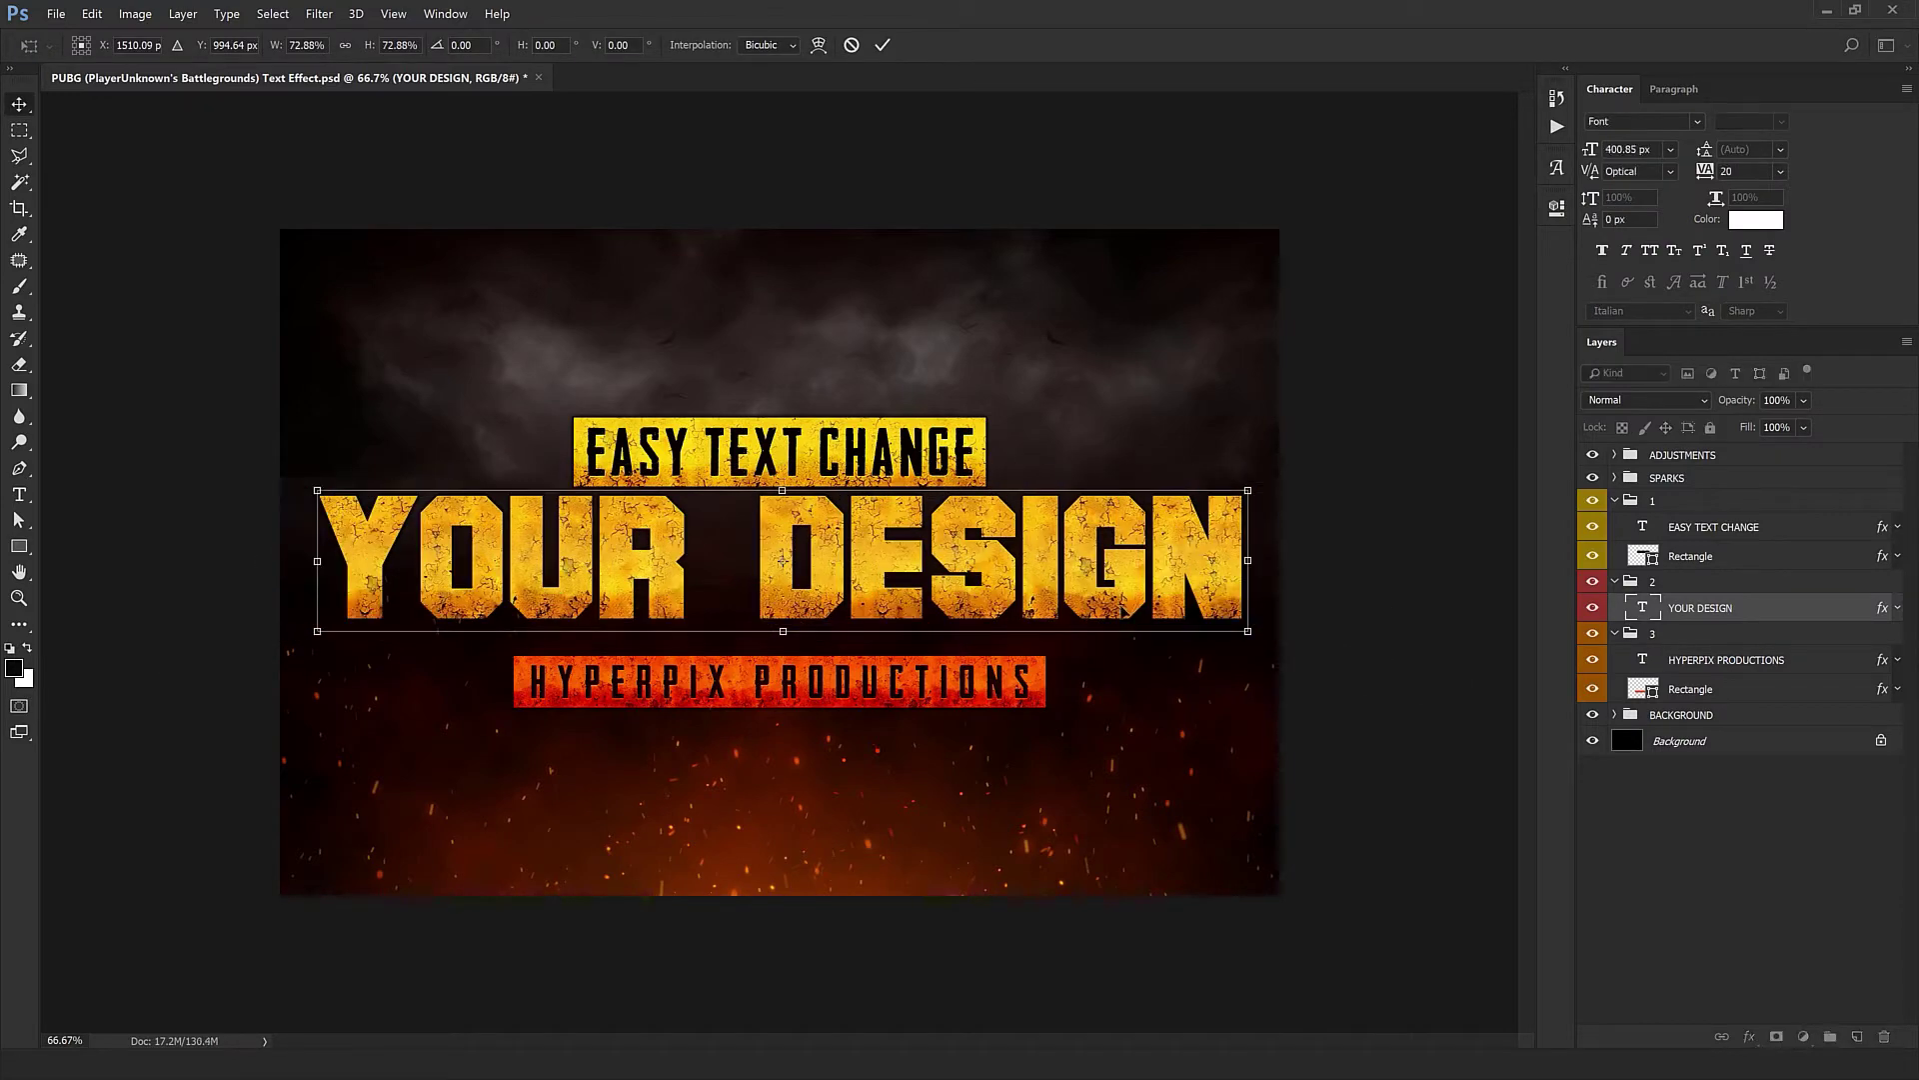
pyautogui.press('Escape')
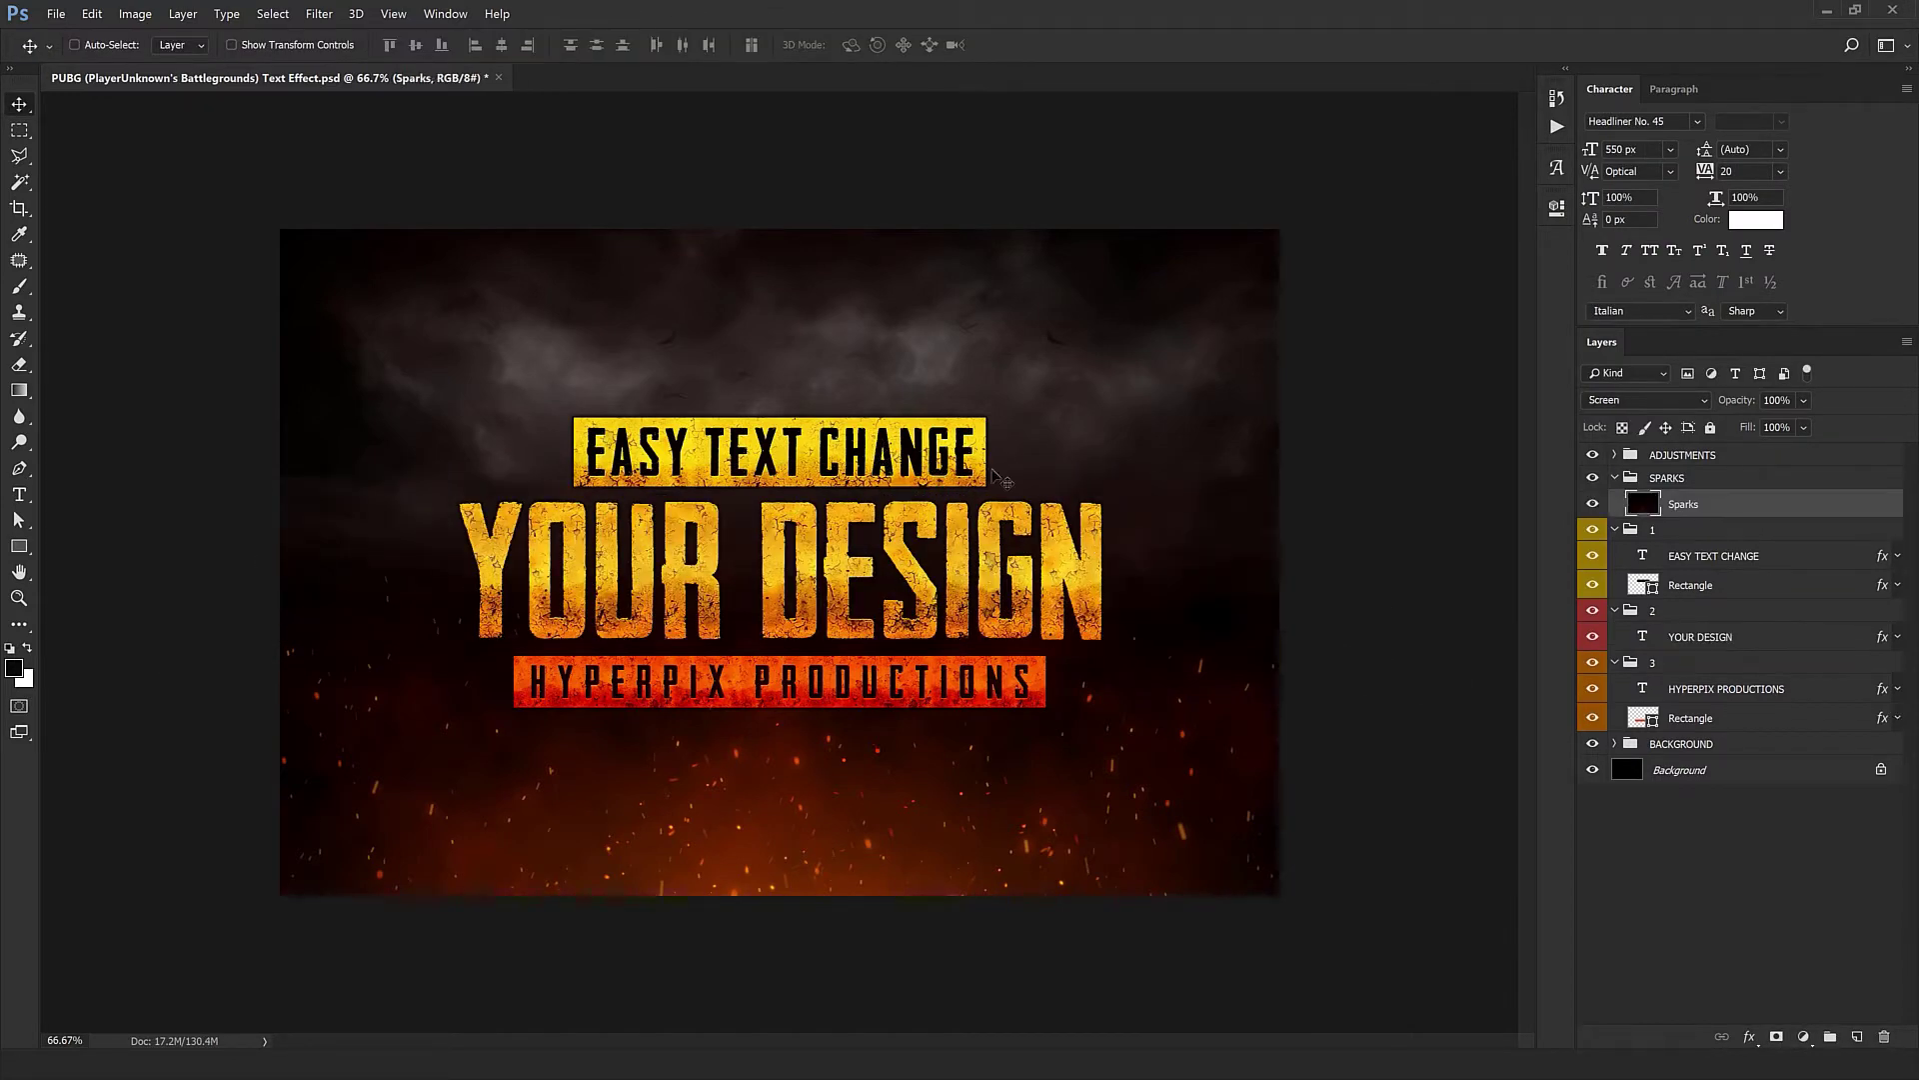
# Step: Change the top banner text to 'HYPERPIX STUDIO PRESENTS'
pyautogui.doubleClick(1643, 555)
pyautogui.write('HY')
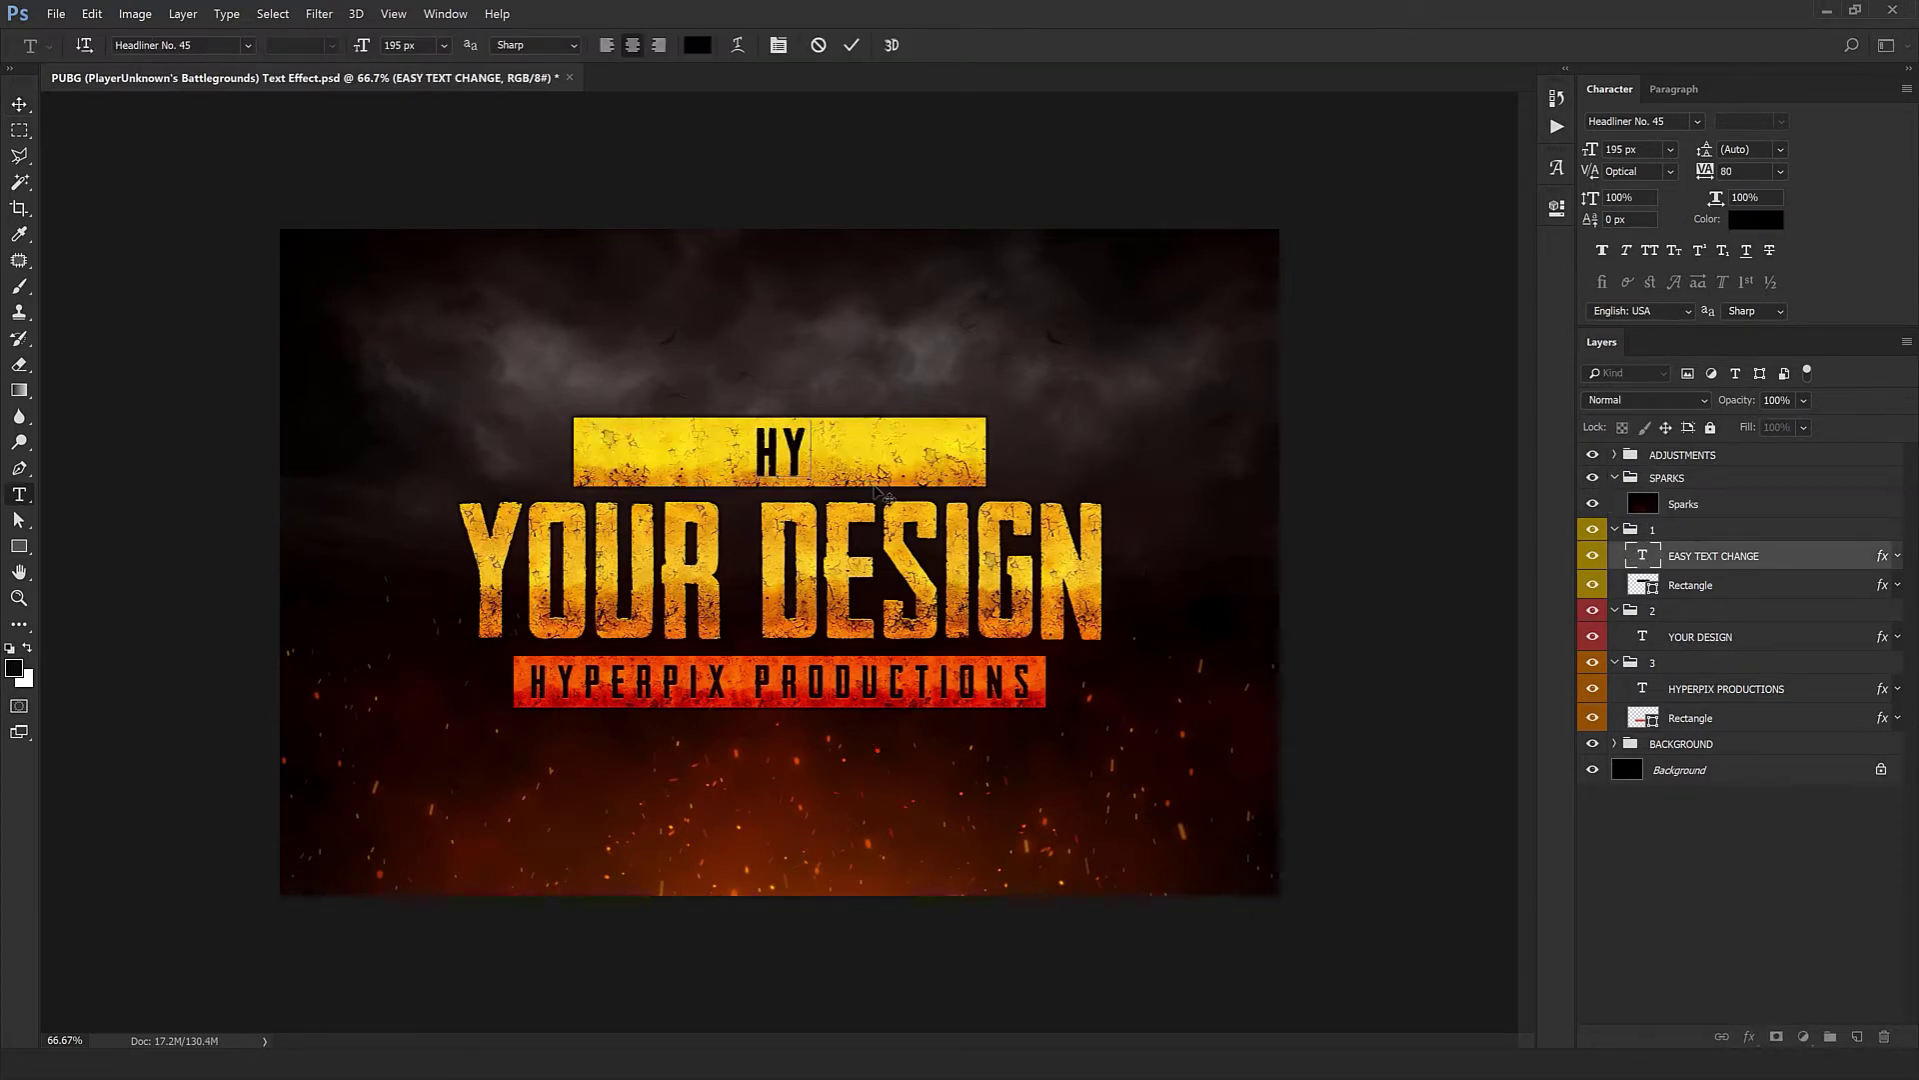
pyautogui.write('PERPIX STUDIO')
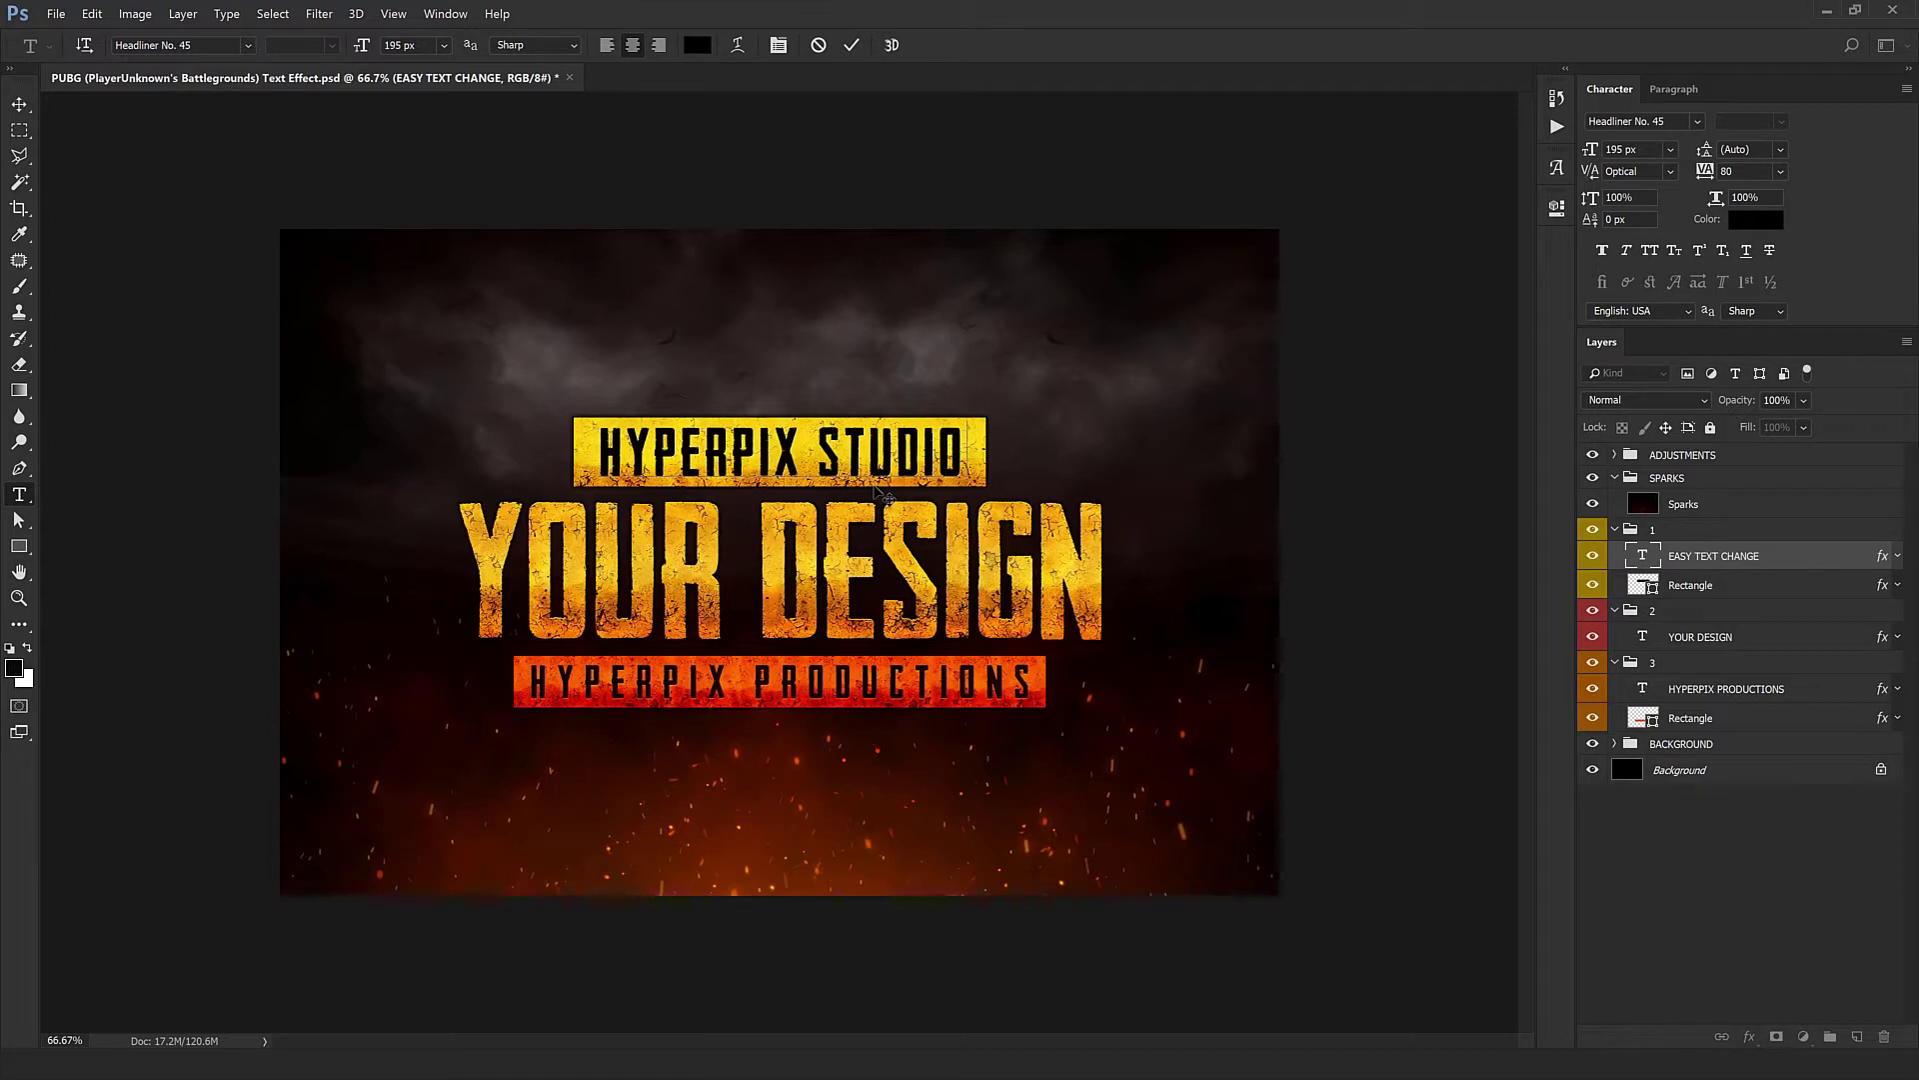
pyautogui.write(' PRESENTS')
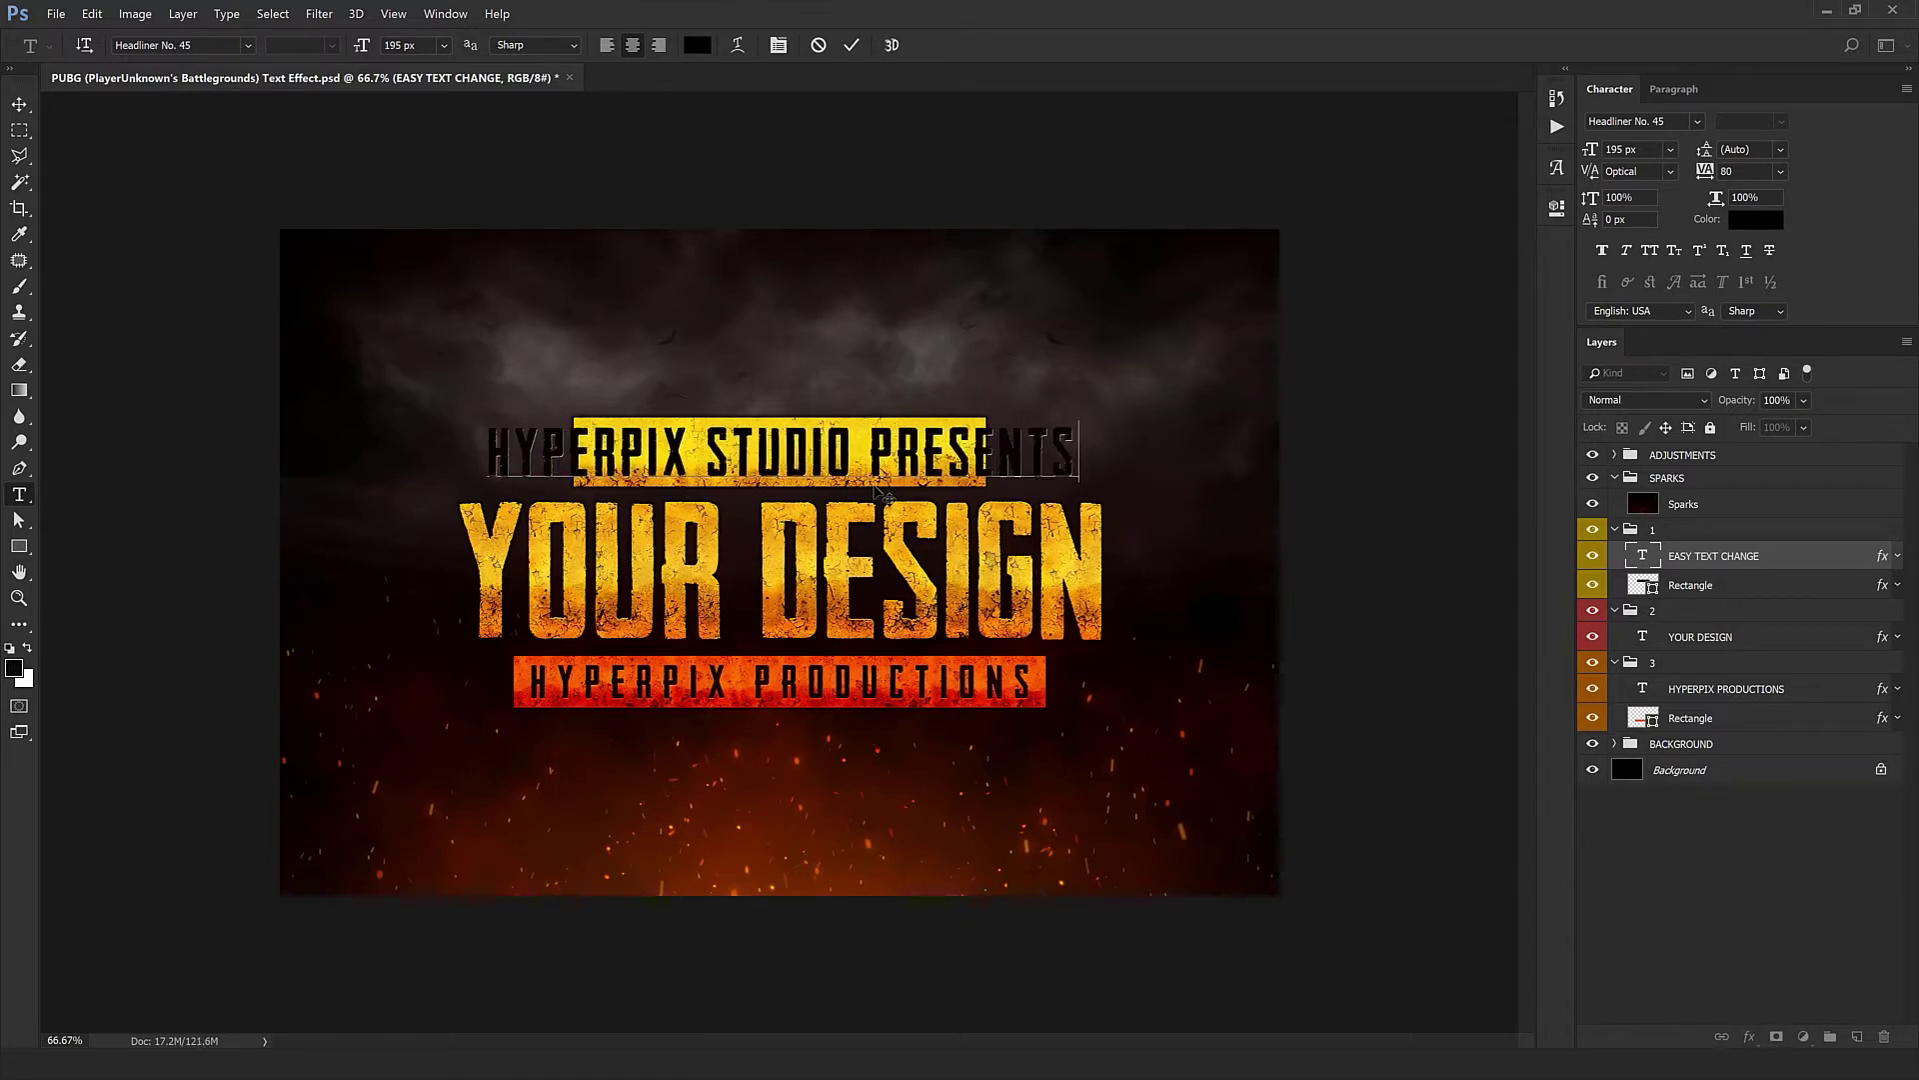
pyautogui.hotkey('ctrl', 'Return')
pyautogui.press('v')
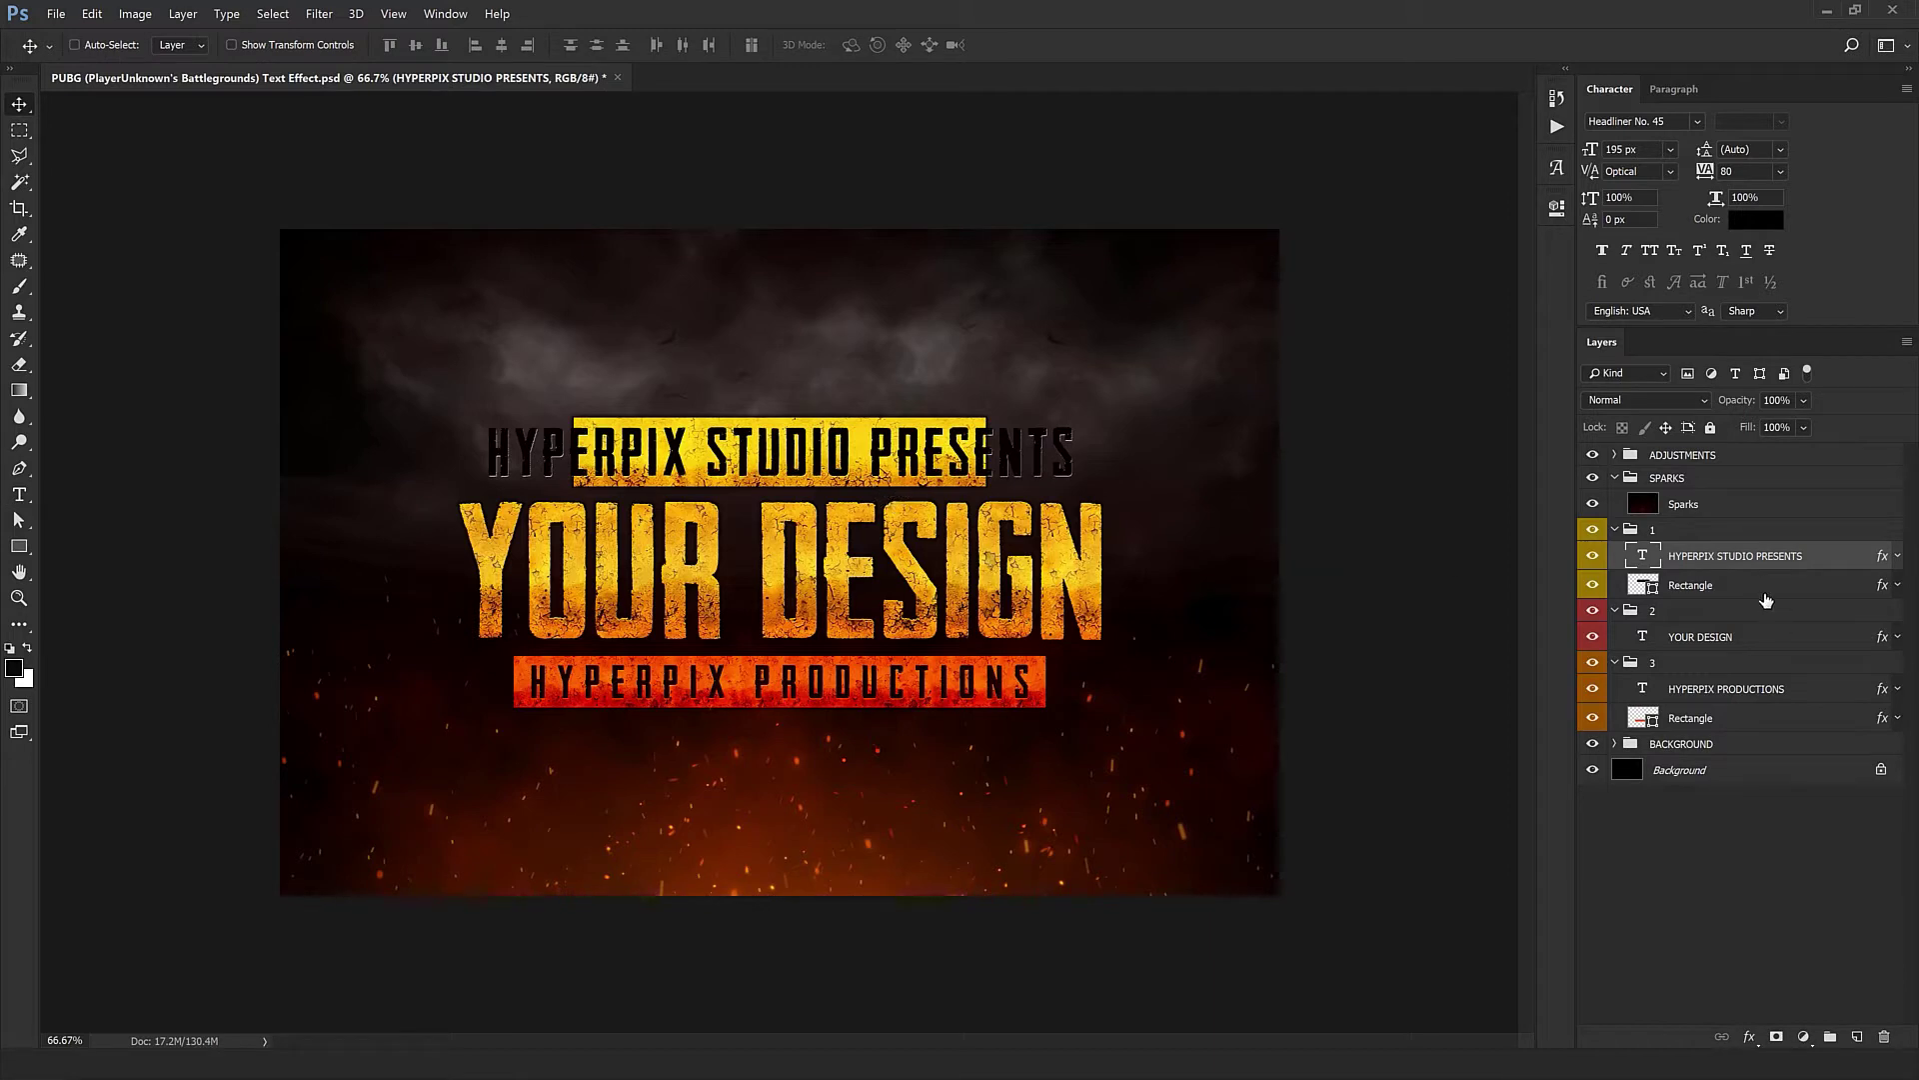
# Step: Widen the yellow banner bar to cover the longer text
pyautogui.click(1755, 587)
pyautogui.hotkey('ctrl', 't')
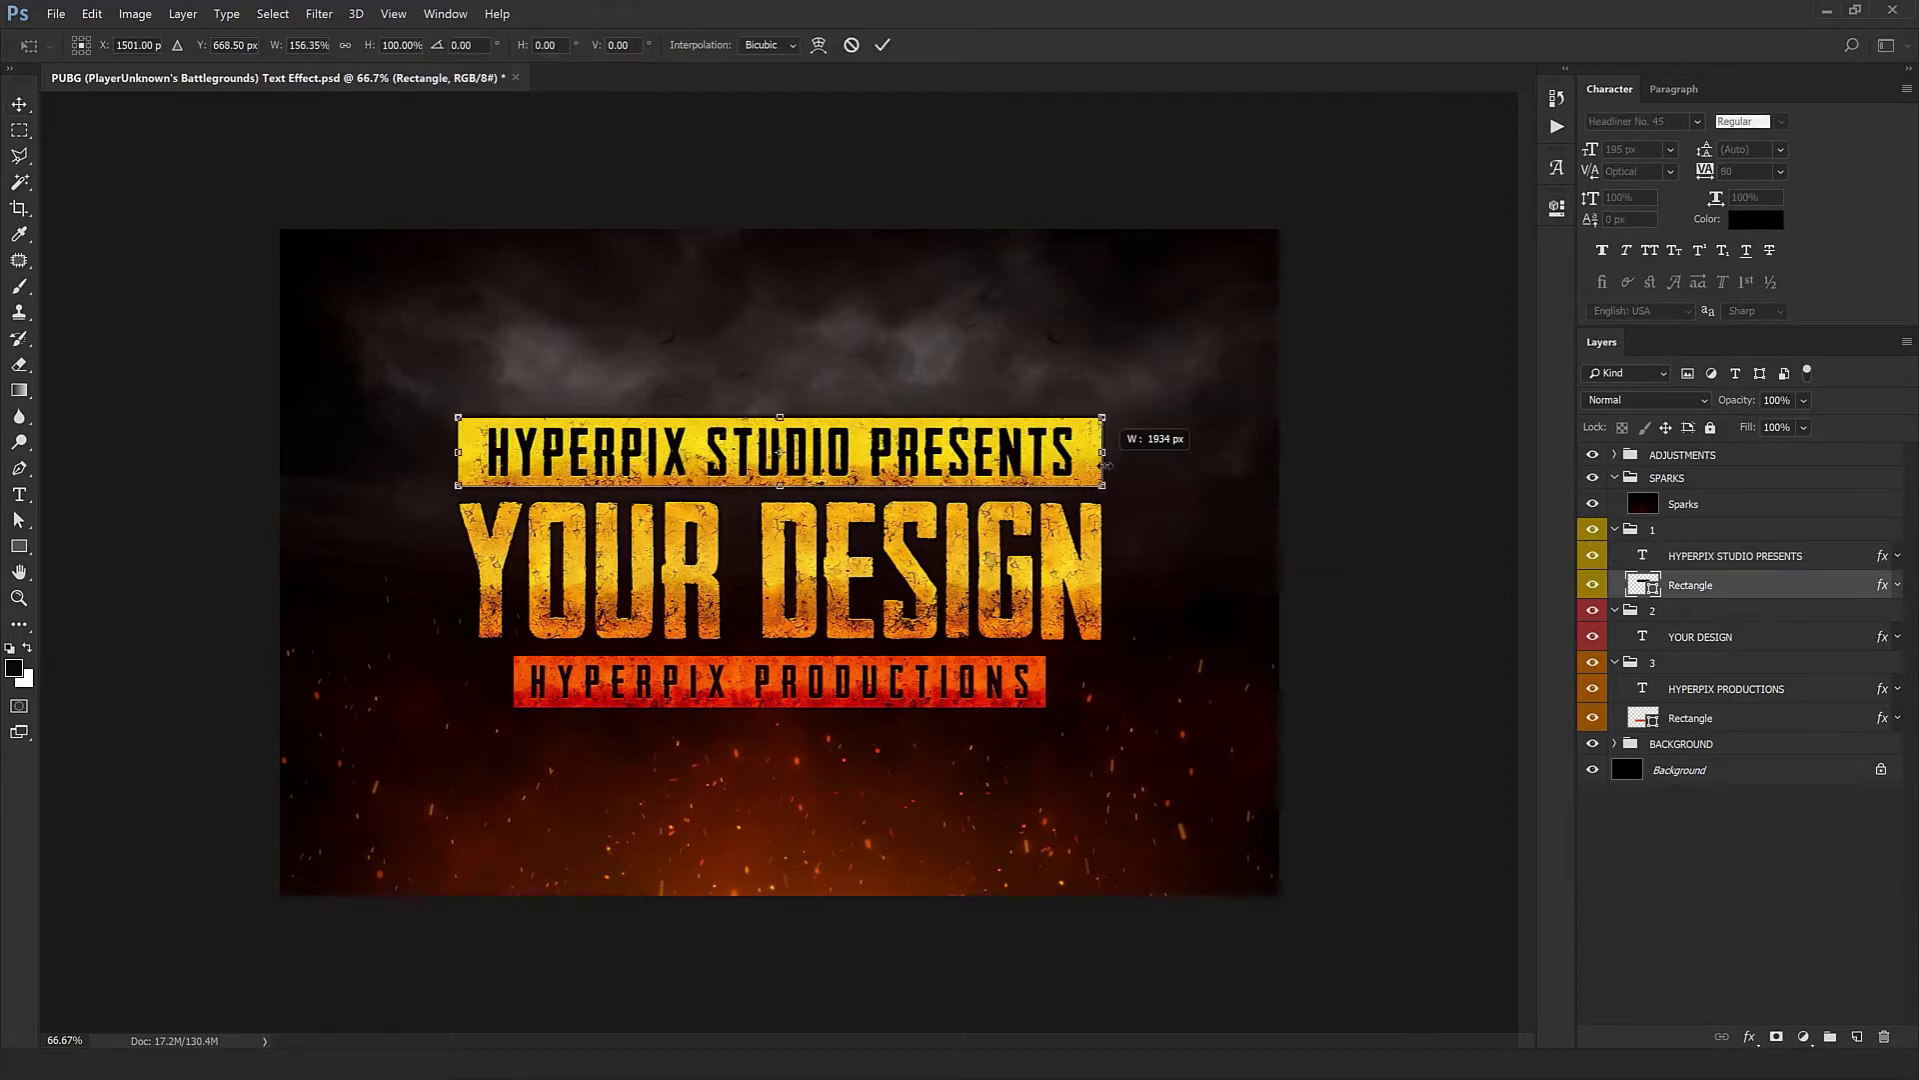
pyautogui.moveTo(987, 450); pyautogui.dragTo(1091, 452)
pyautogui.press('Return')
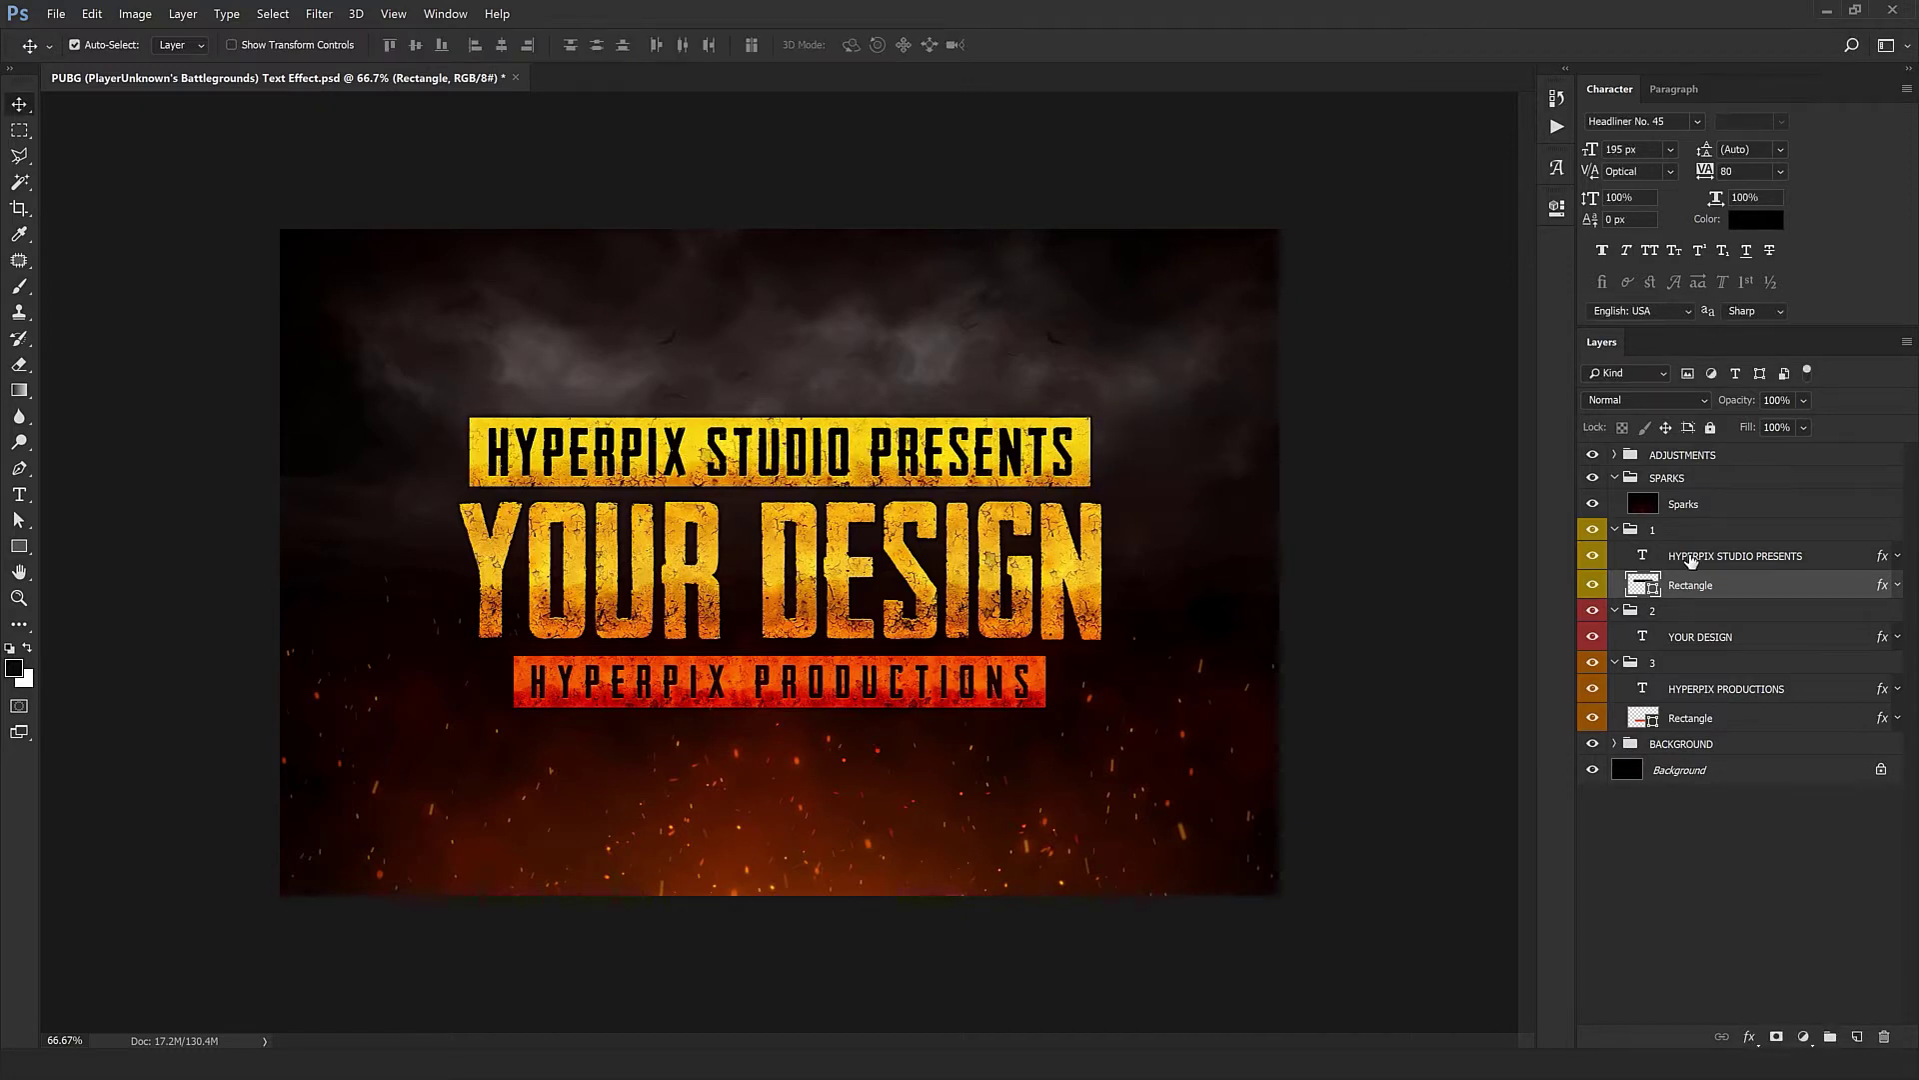
# Step: Shrink the banner text and bar together to about 40%, then undo it
pyautogui.keyDown('shift'); pyautogui.click(1690, 558); pyautogui.keyUp('shift')
pyautogui.hotkey('ctrl', 't')
pyautogui.moveTo(1091, 484); pyautogui.dragTo(908, 466)
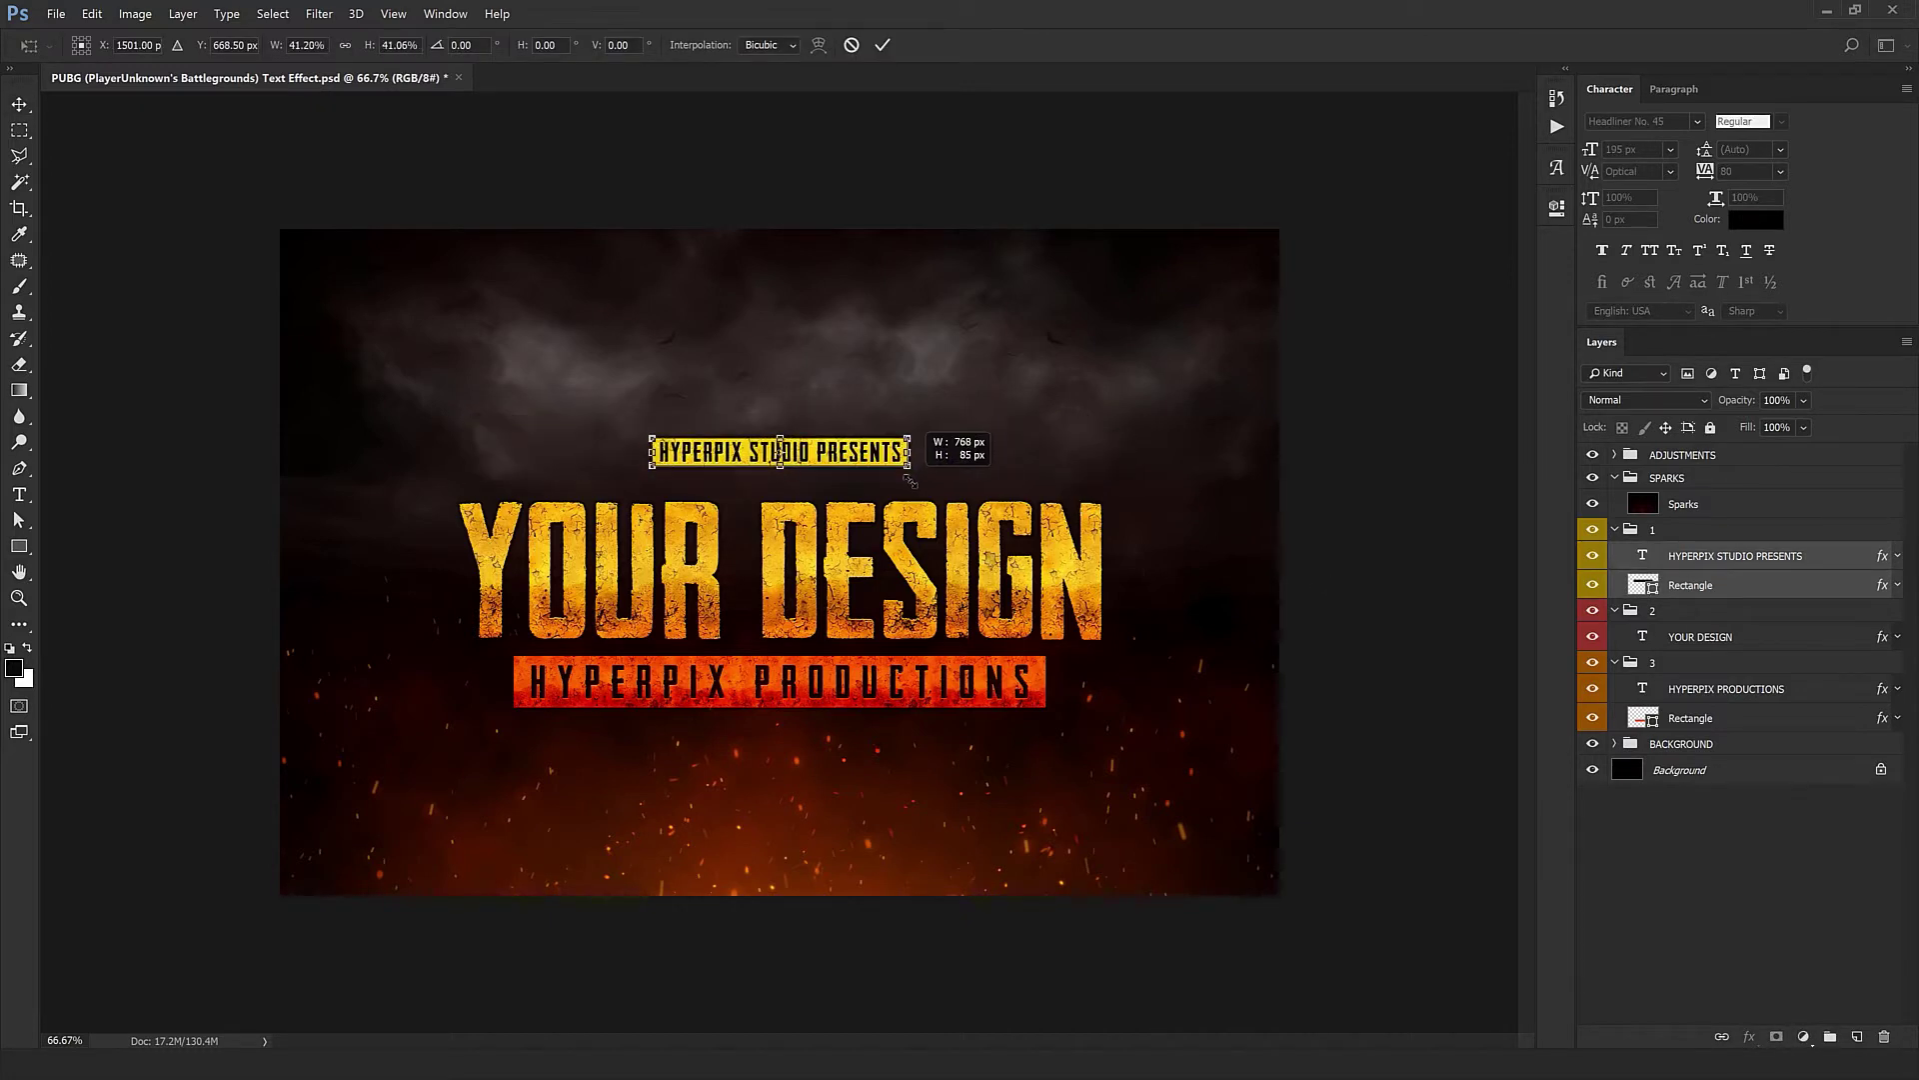
pyautogui.press('Return')
pyautogui.hotkey('ctrl', 'z')
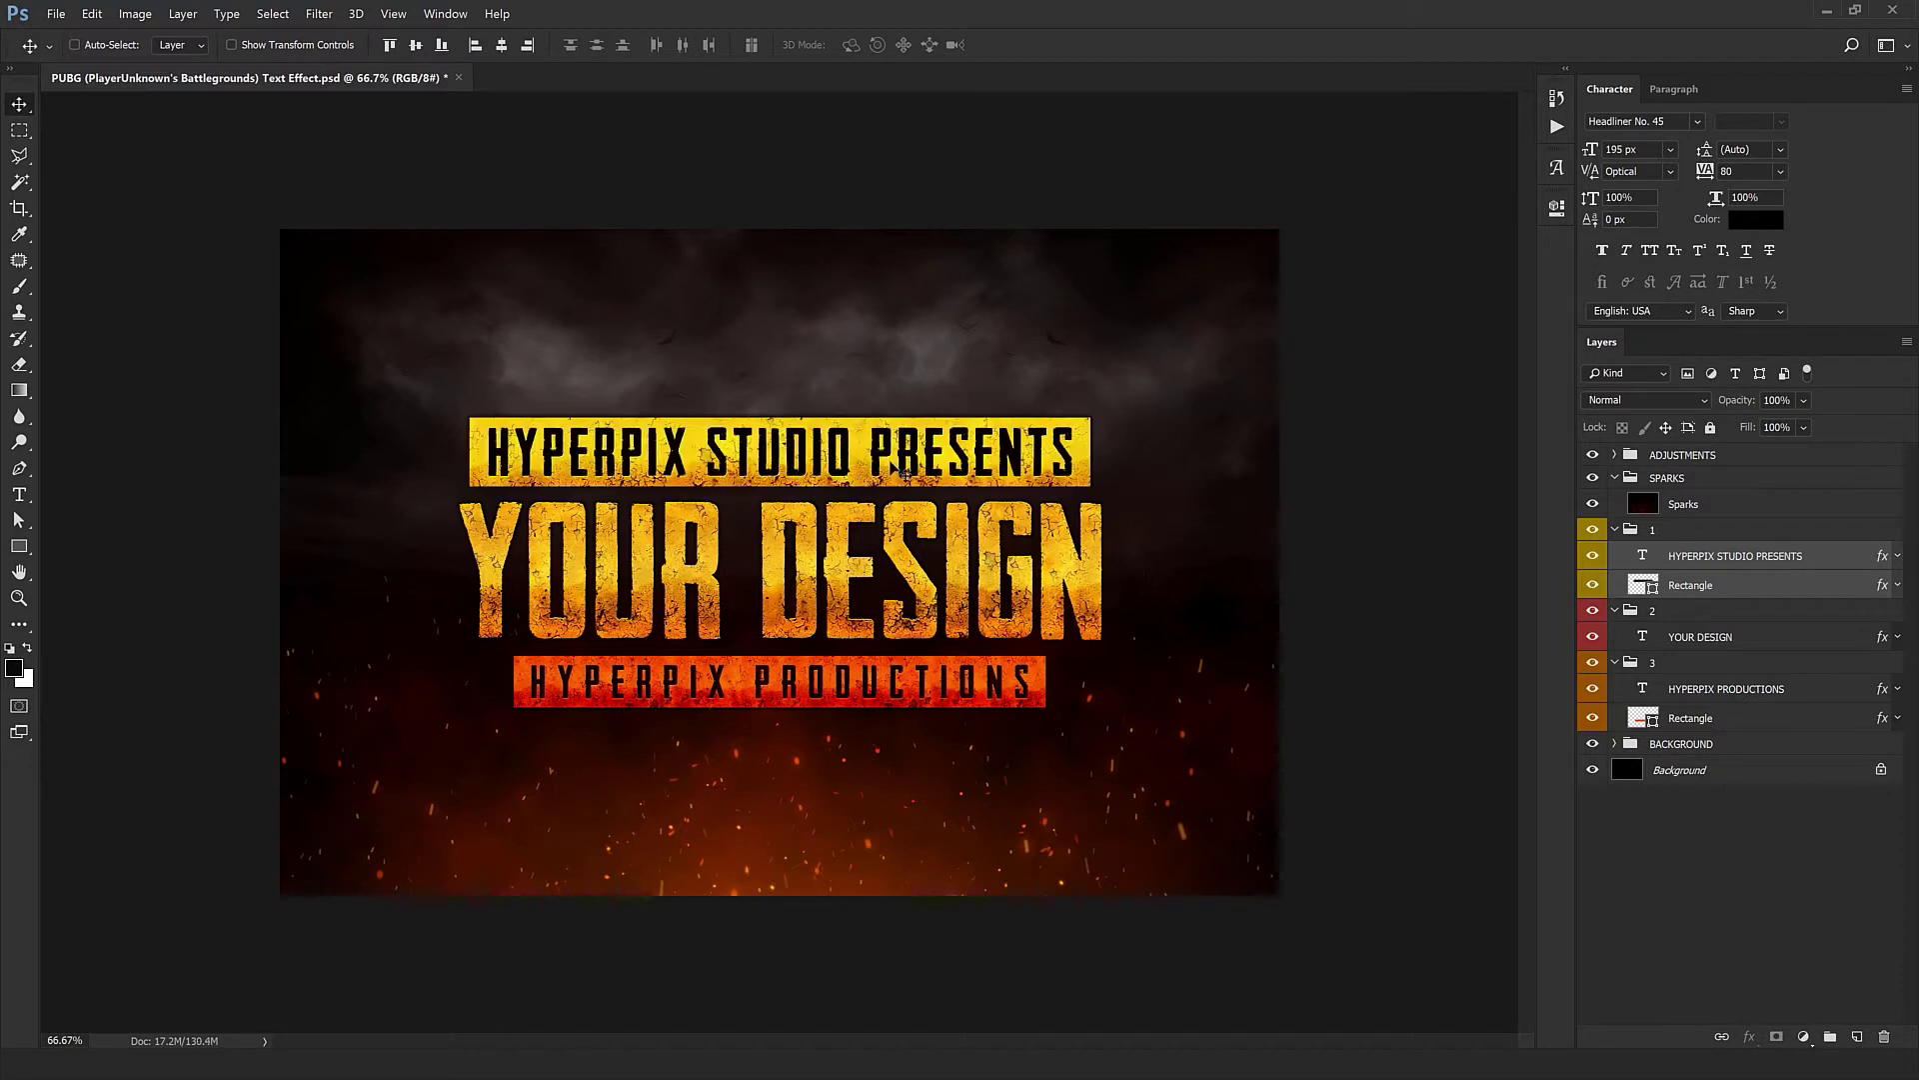
# Step: Set the bottom banner text to 'HYPERPIX PRODUCTIONS'
pyautogui.keyDown('ctrl'); pyautogui.click(996, 694); pyautogui.keyUp('ctrl')
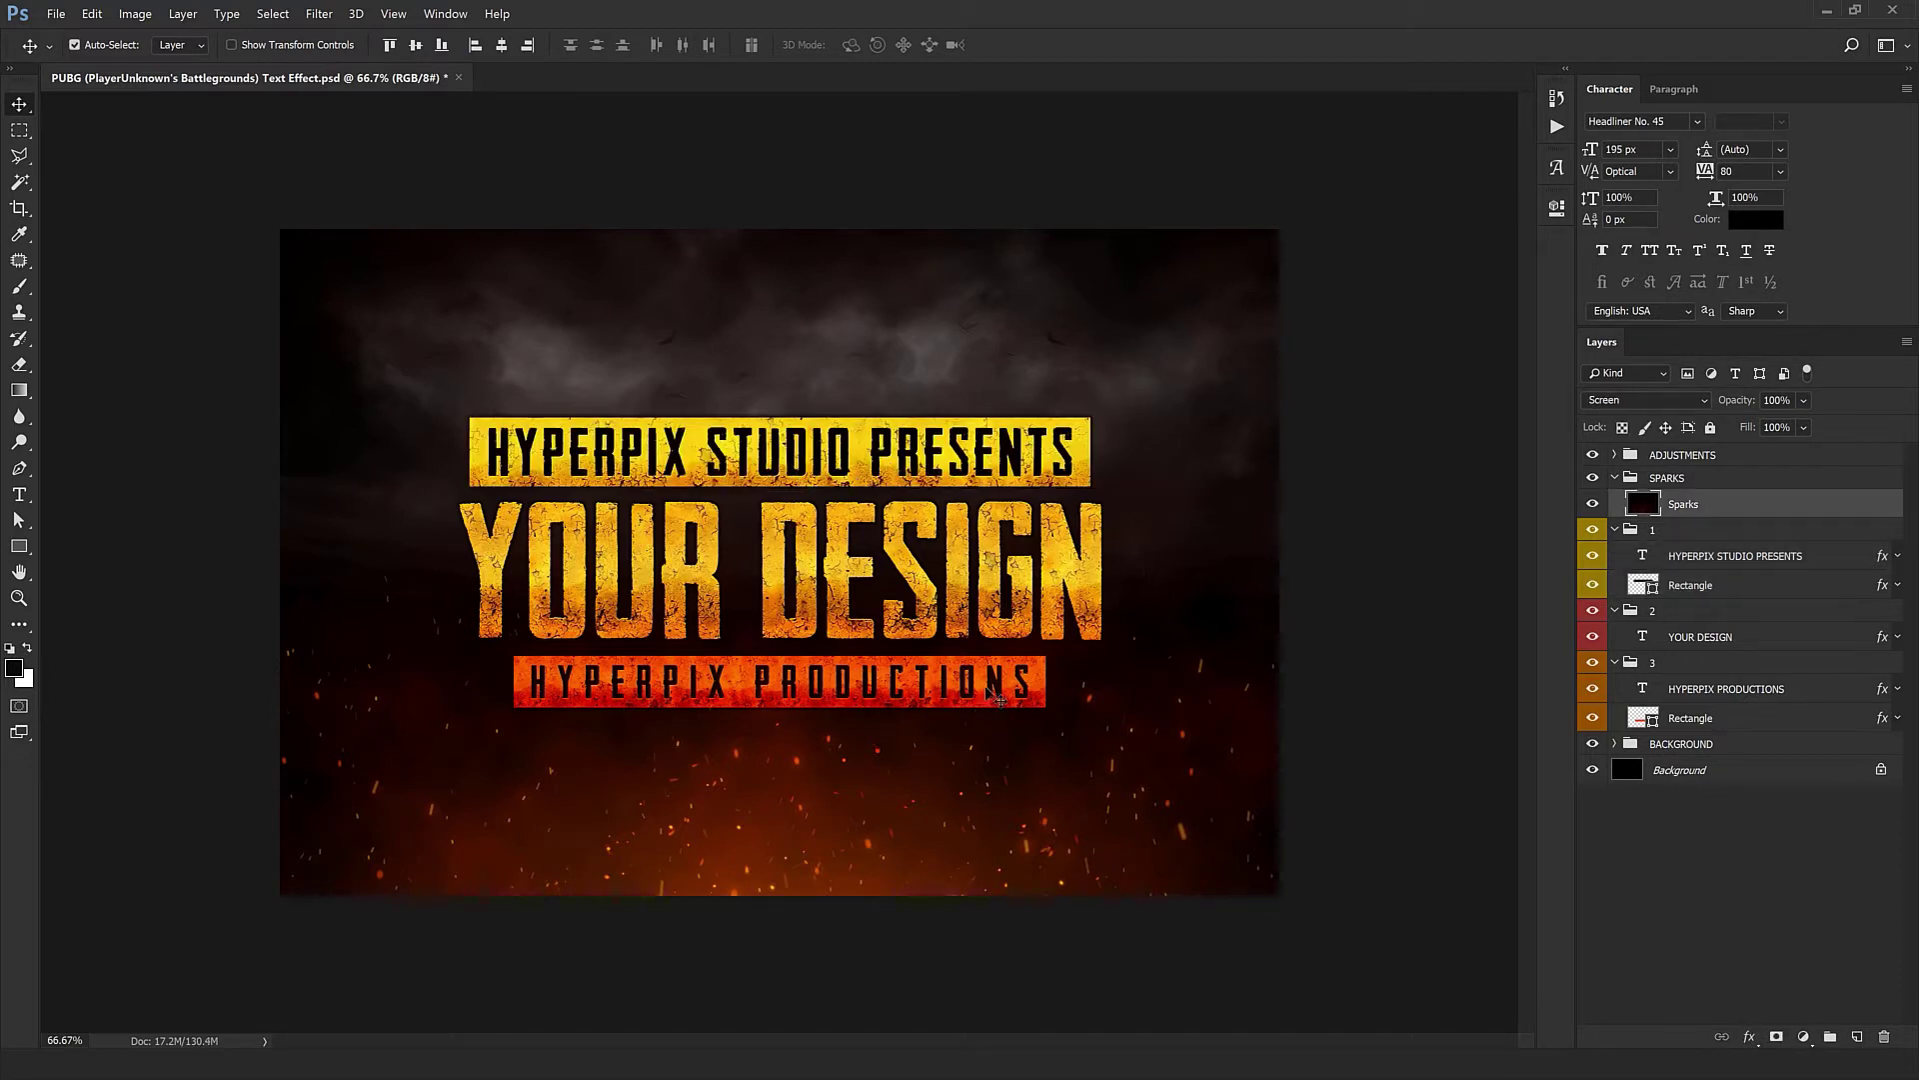
pyautogui.doubleClick(1643, 689)
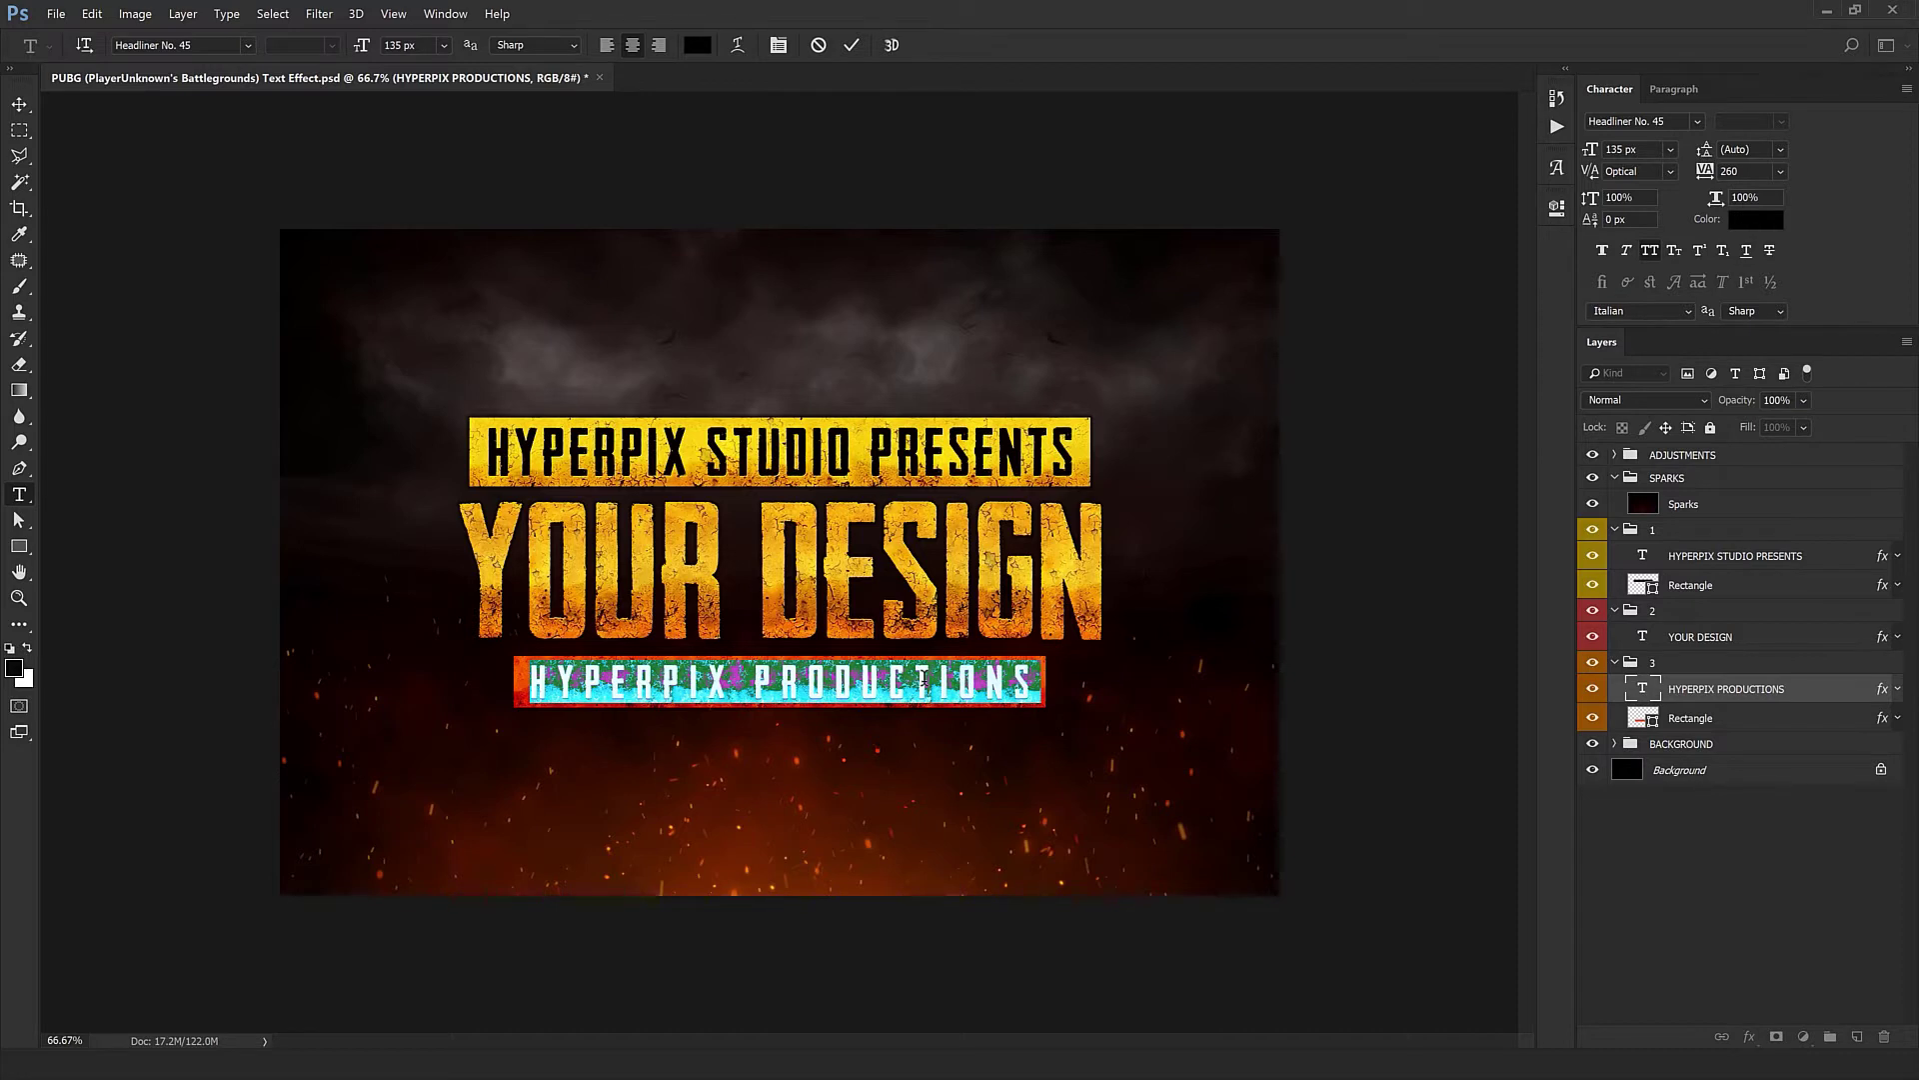
pyautogui.write('WATCH ON TWITCH')
pyautogui.hotkey('ctrl', 'Return')
pyautogui.press('v')
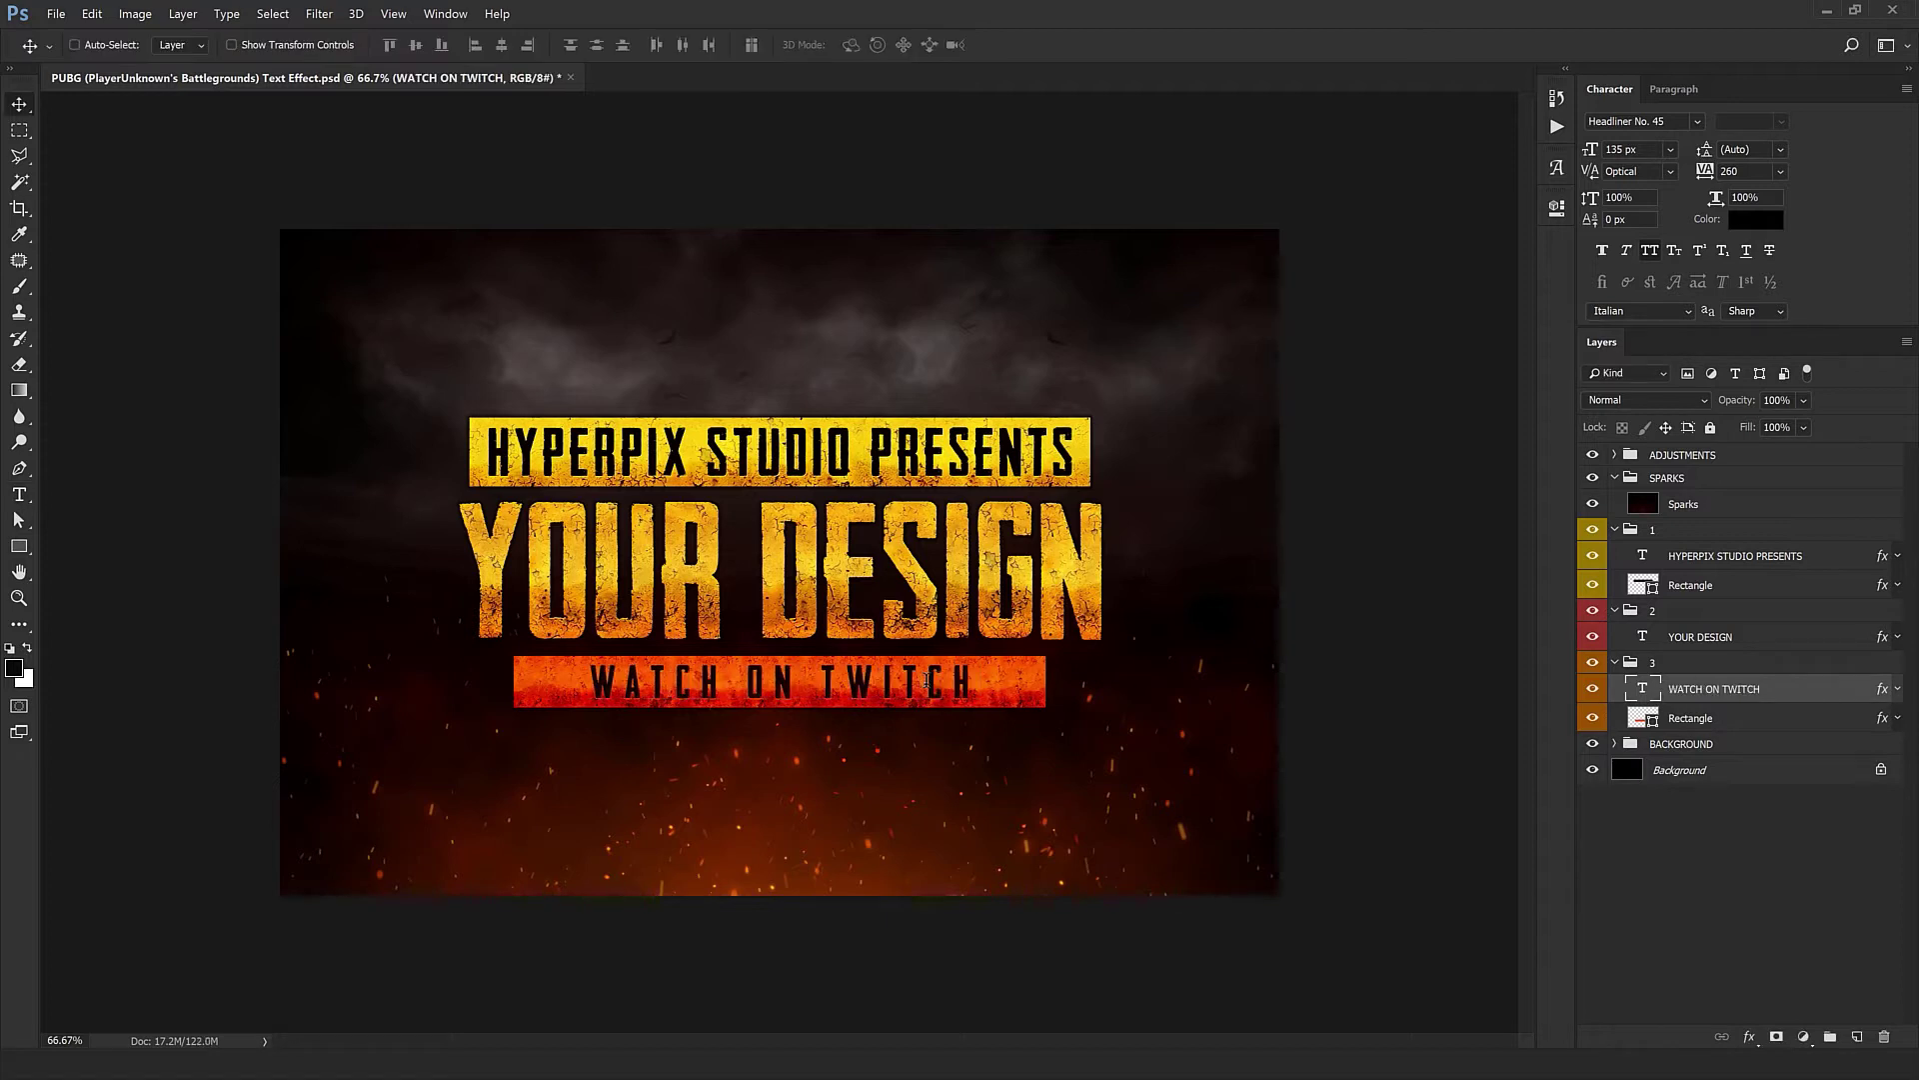
# Step: Narrow the lower red bar evenly around its text and bring in logo.png
pyautogui.keyDown('ctrl'); pyautogui.click(1050, 675); pyautogui.keyUp('ctrl')
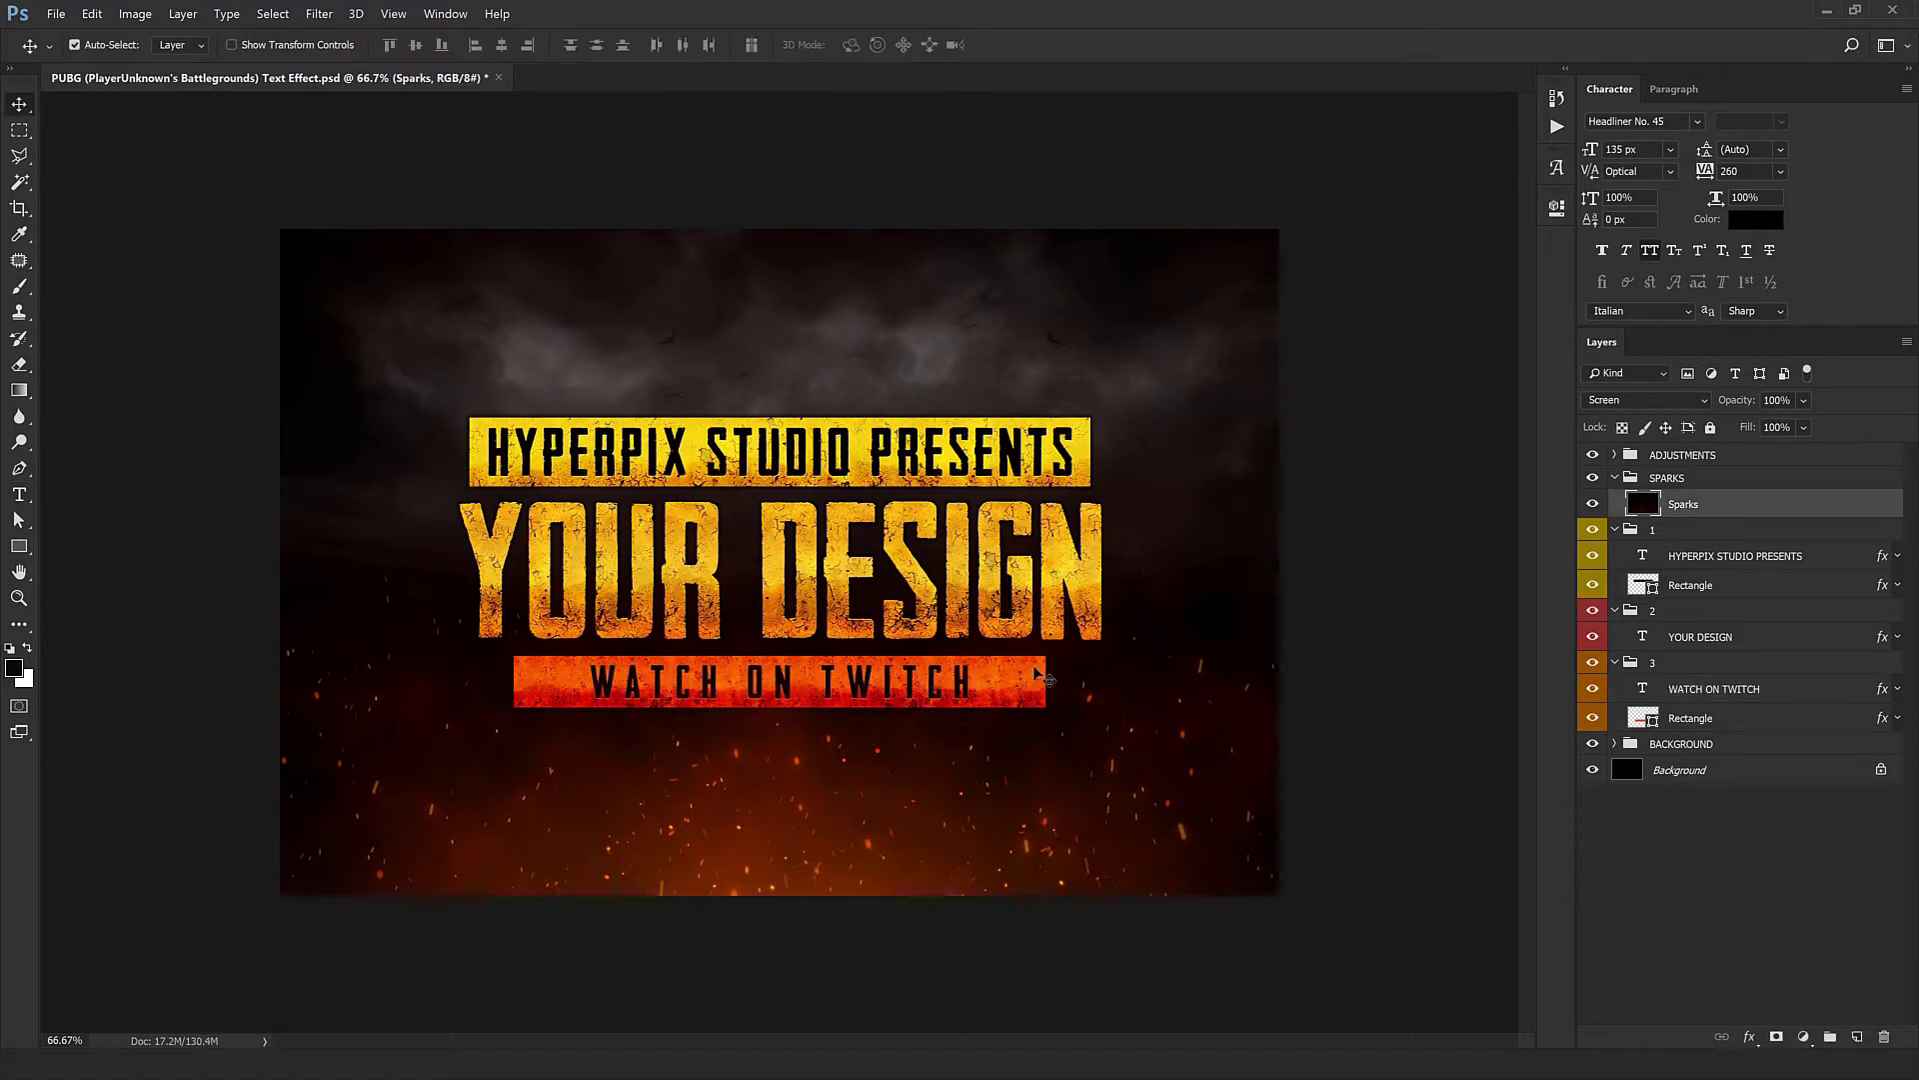
pyautogui.click(1651, 716)
pyautogui.hotkey('ctrl', 't')
pyautogui.moveTo(1046, 683); pyautogui.dragTo(995, 682)
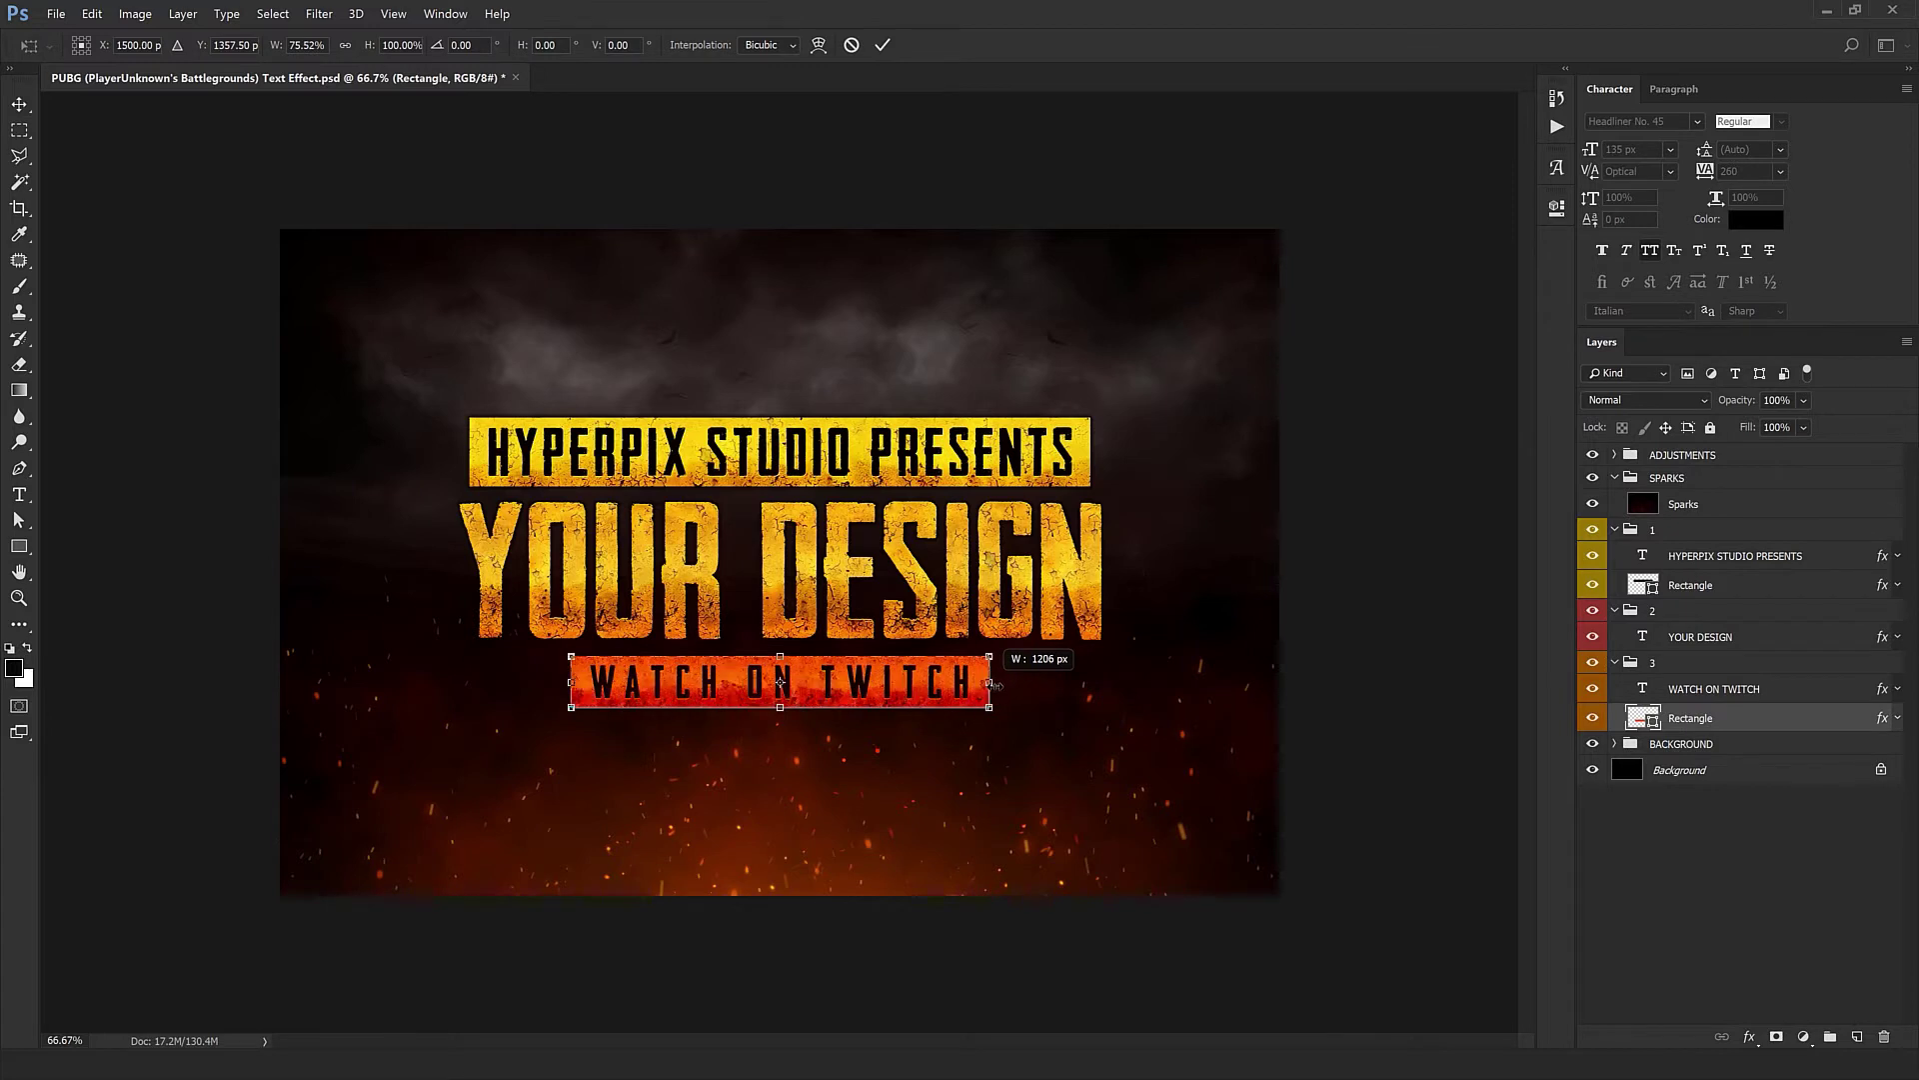
pyautogui.press('Return')
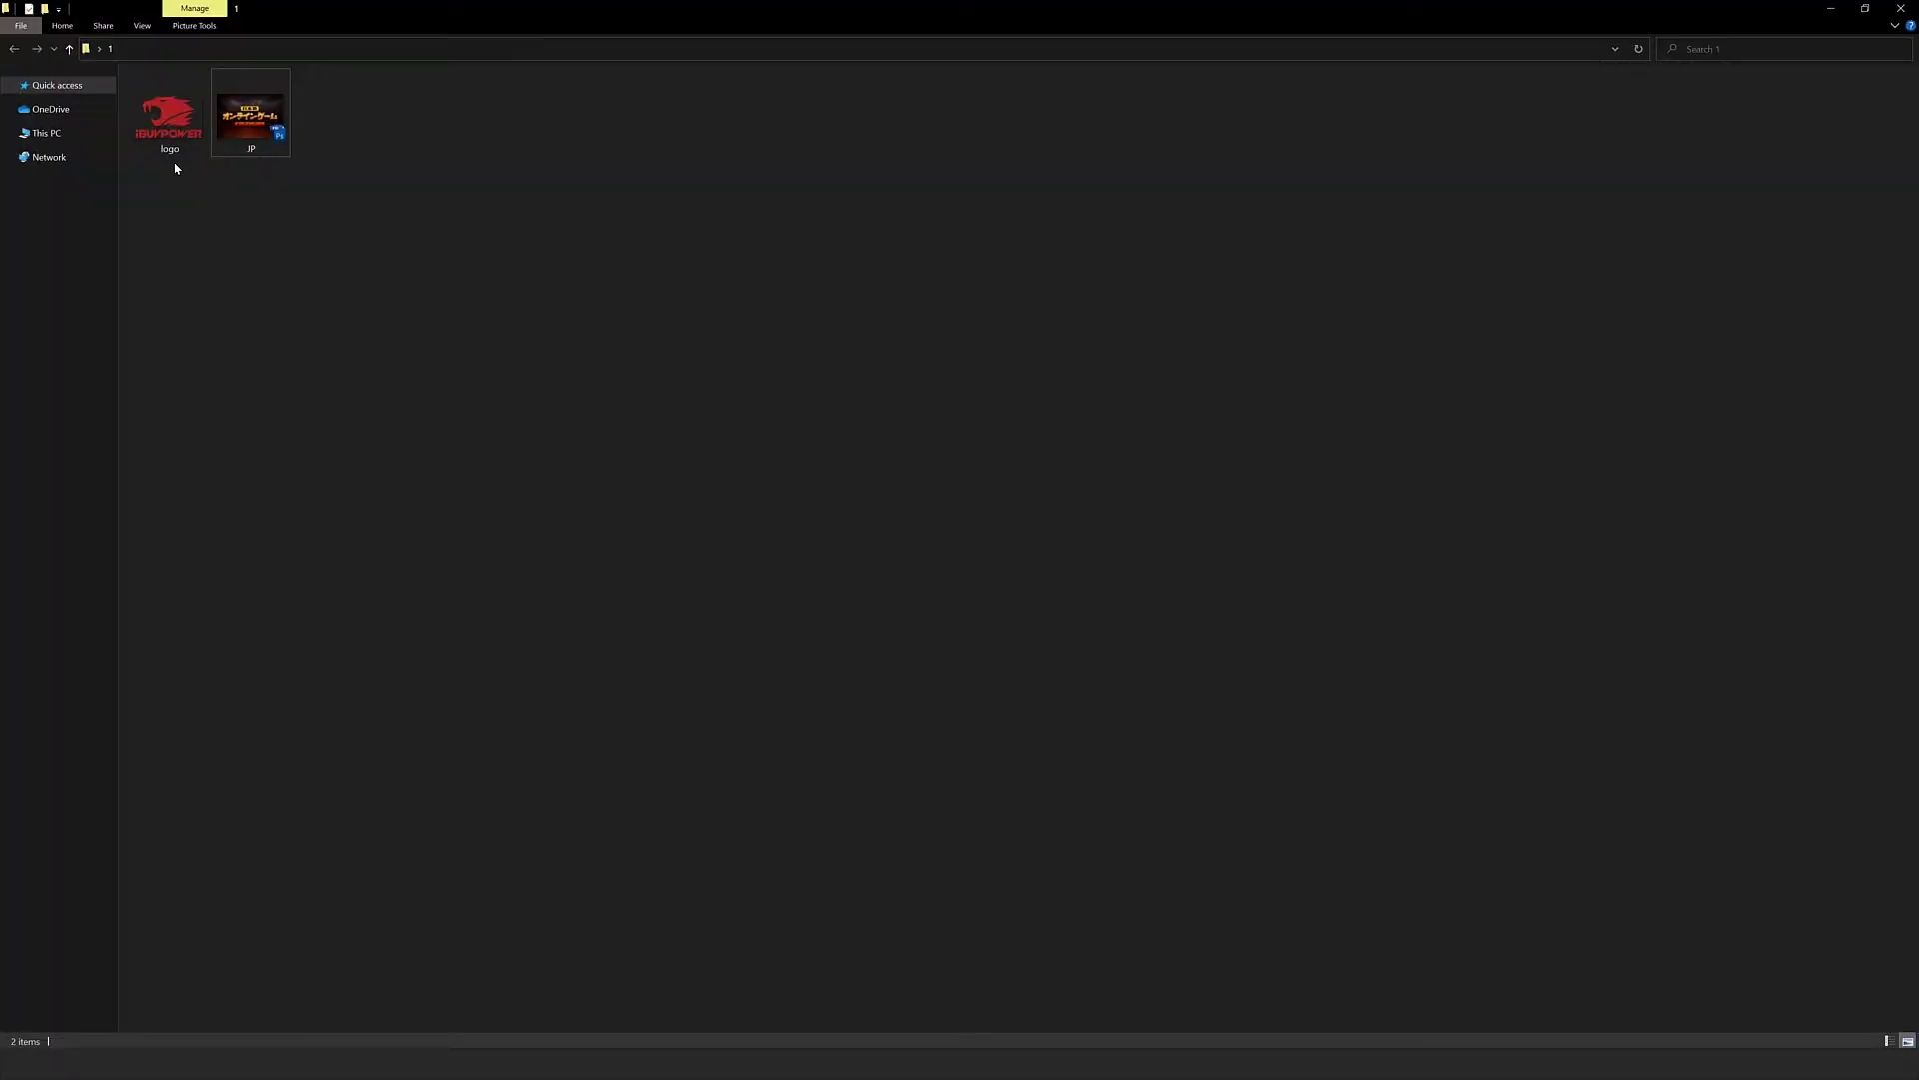
pyautogui.moveTo(176, 168); pyautogui.dragTo(106, 1035)
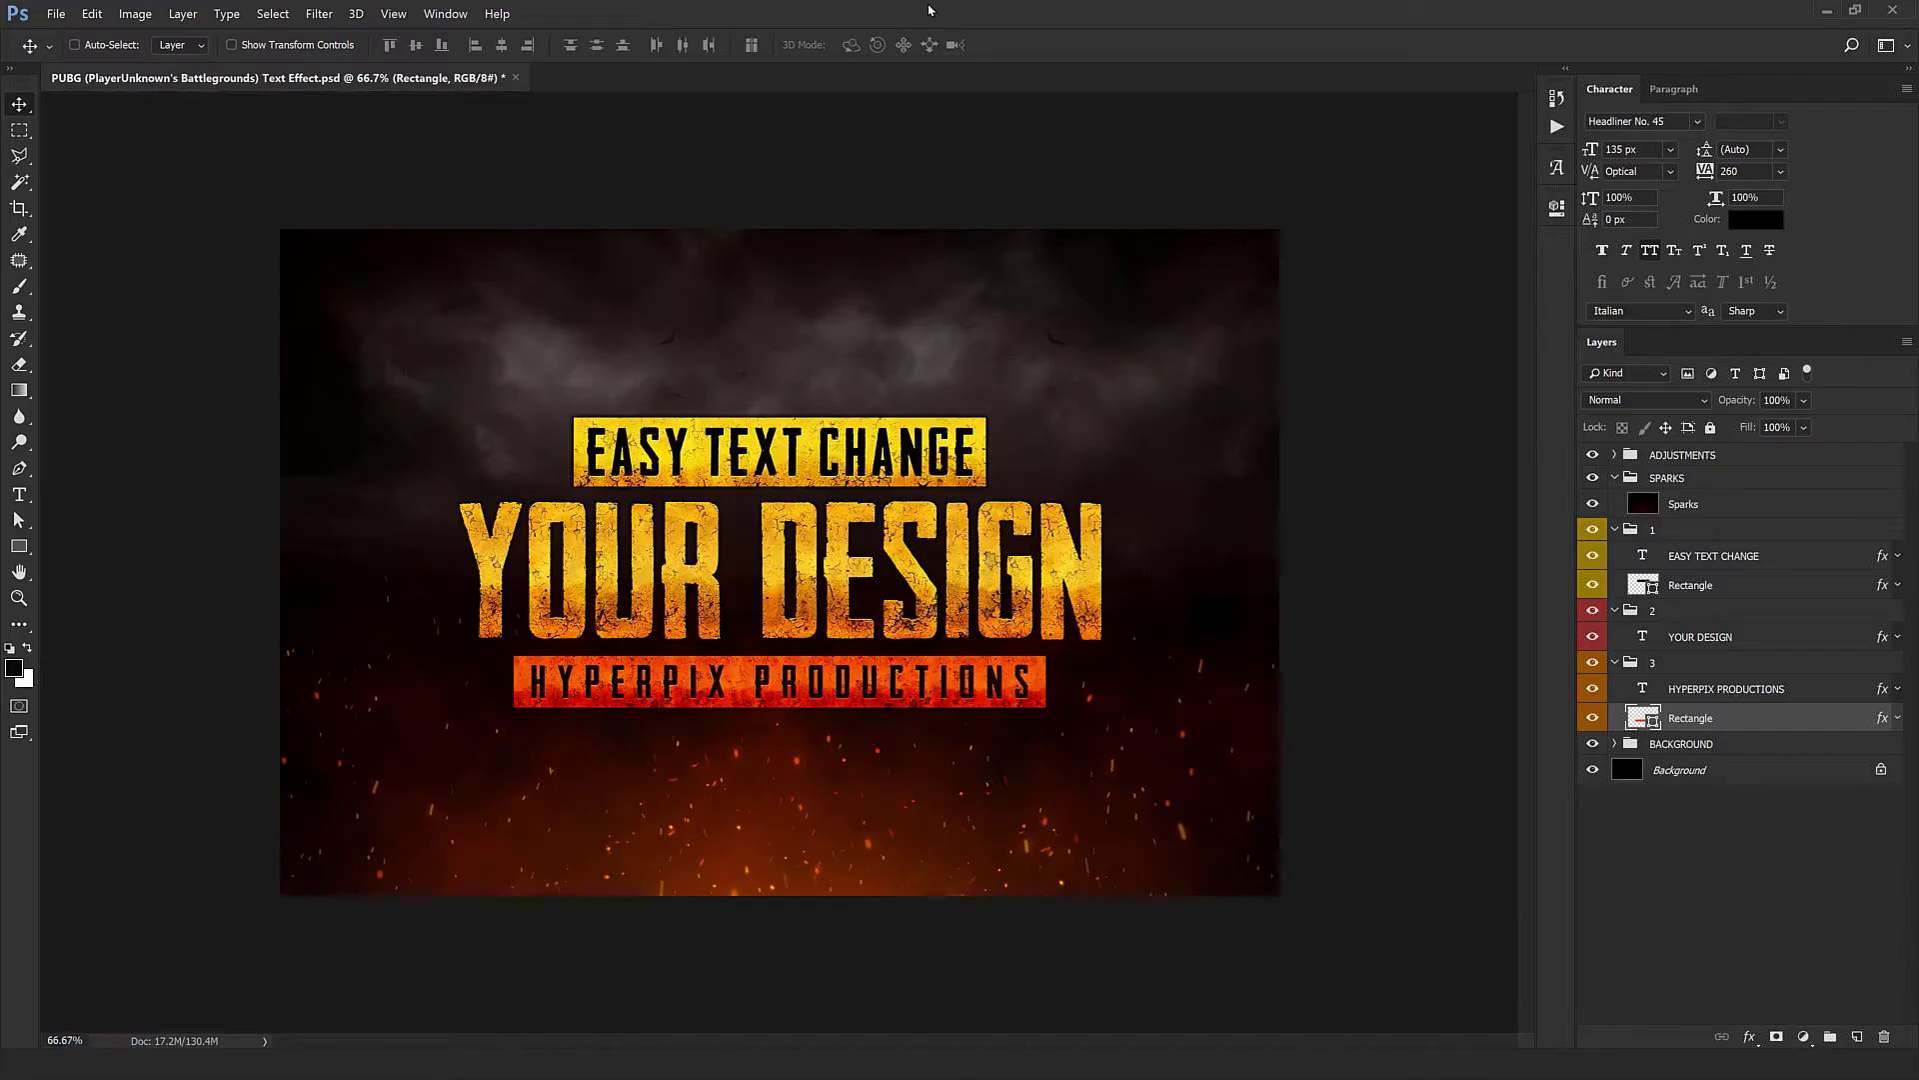
# Step: Add the logo above YOUR DESIGN, hide both banner groups, and move YOUR DESIGN up
pyautogui.moveTo(795, 484)
pyautogui.mouseDown()
pyautogui.moveTo(428, 92)
pyautogui.moveTo(1050, 630)
pyautogui.moveTo(780, 570)
pyautogui.mouseUp()
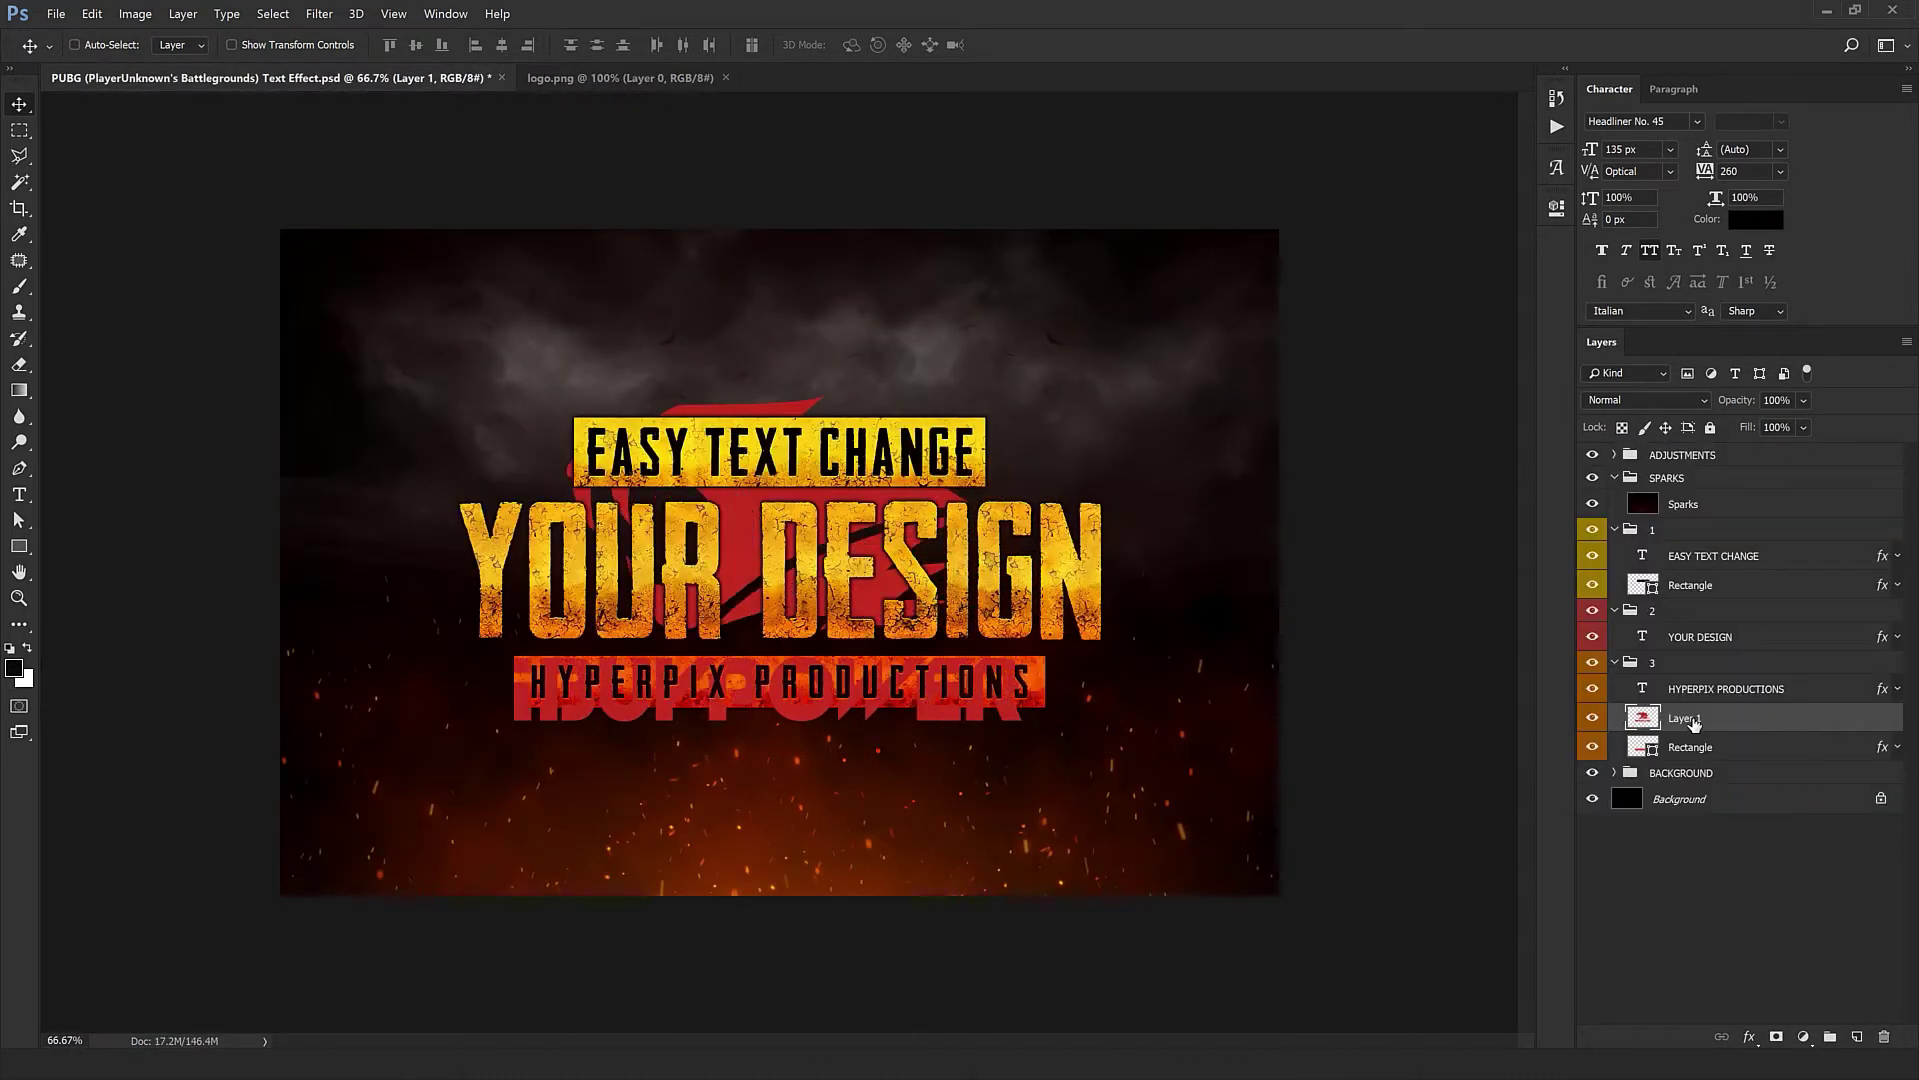
pyautogui.moveTo(1693, 721)
pyautogui.mouseDown()
pyautogui.moveTo(1687, 634)
pyautogui.moveTo(1661, 636)
pyautogui.mouseUp()
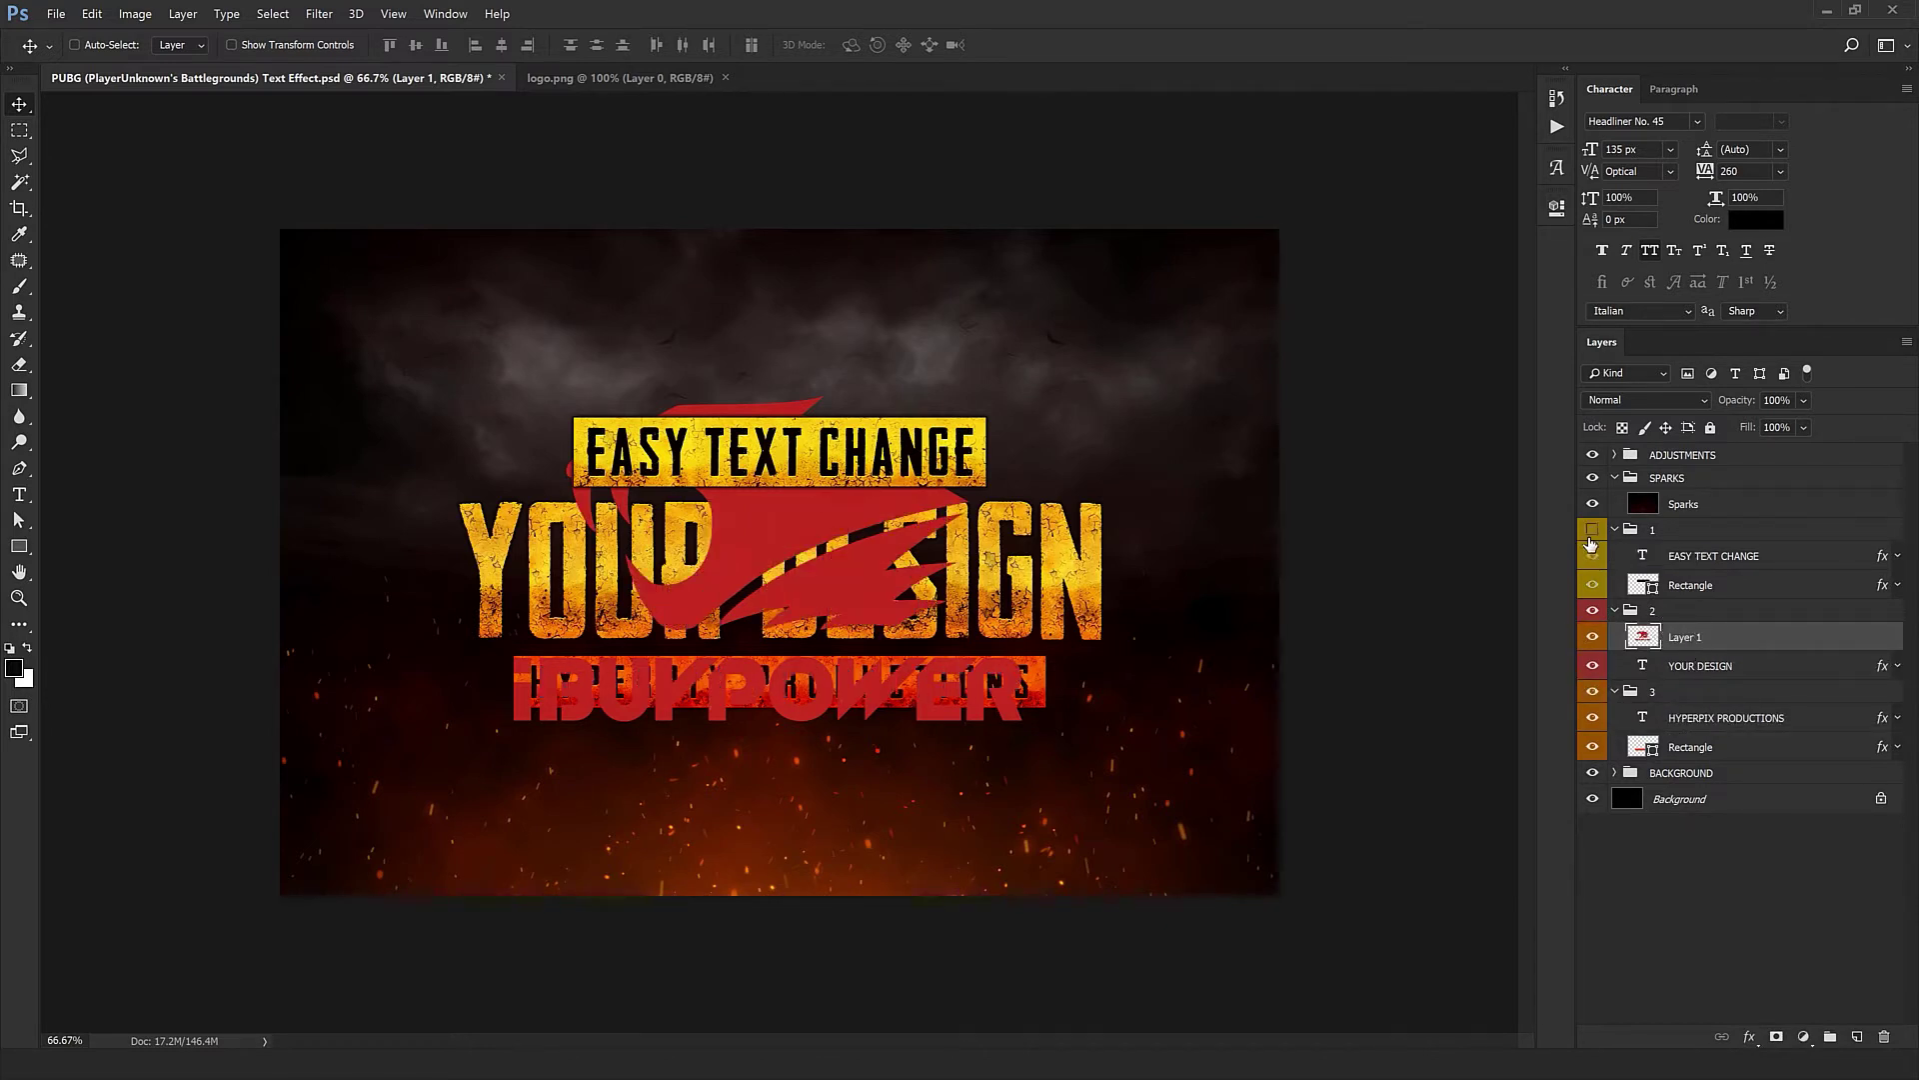
pyautogui.click(1592, 530)
pyautogui.click(1593, 691)
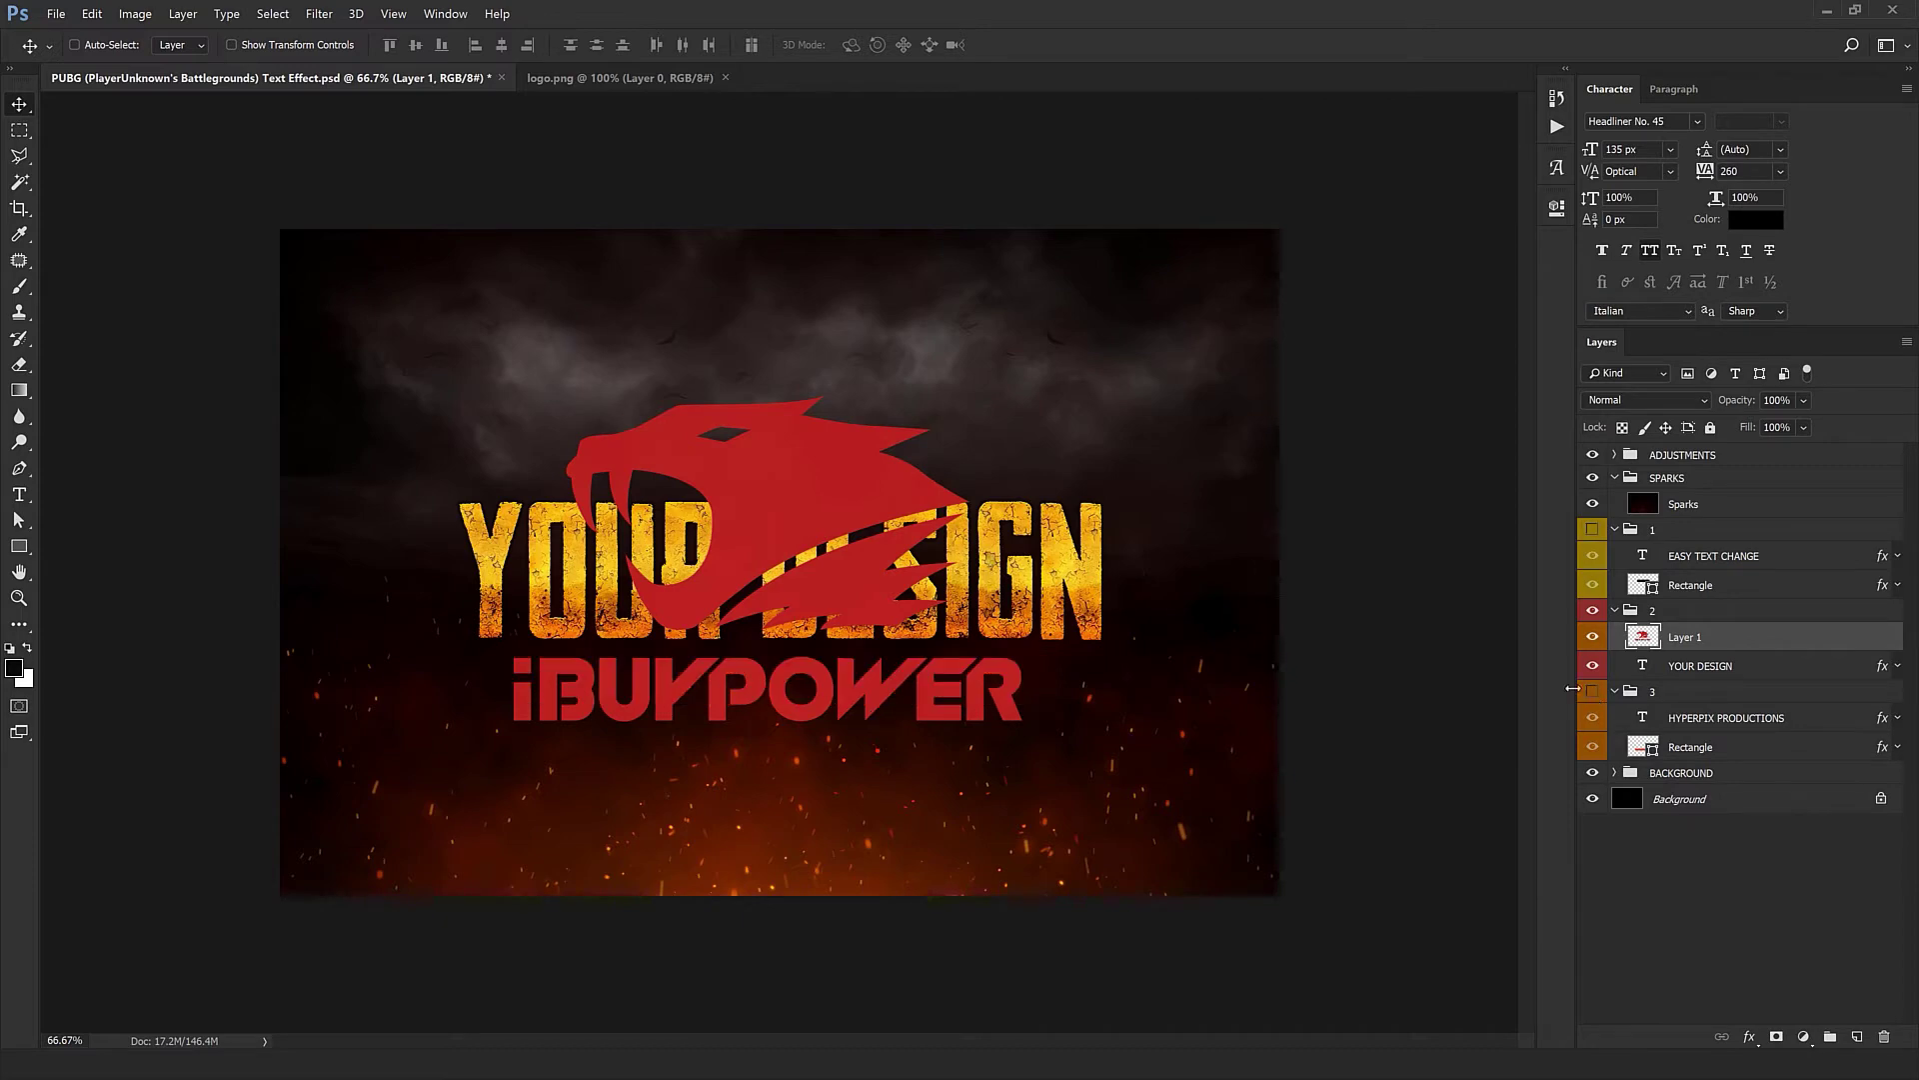
pyautogui.click(1699, 667)
pyautogui.moveTo(1394, 671); pyautogui.dragTo(948, 500)
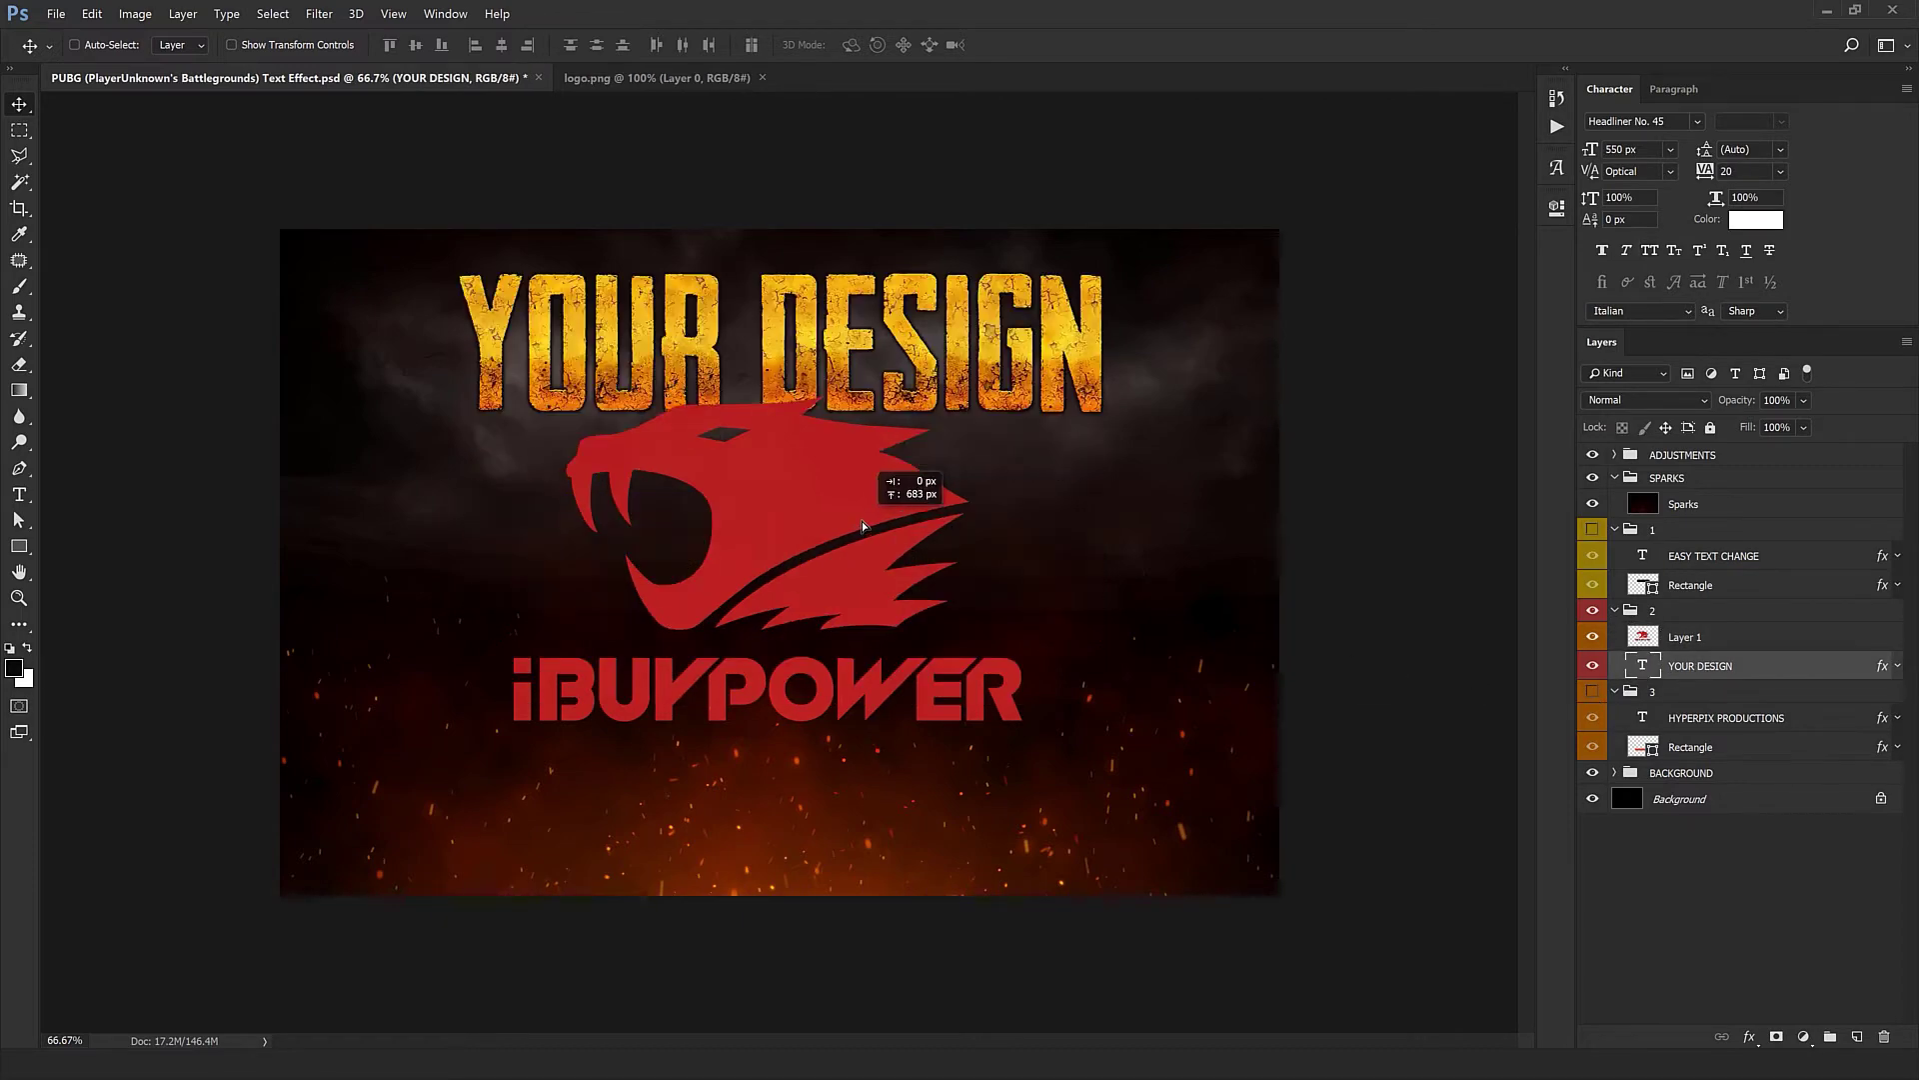
# Step: Copy YOUR DESIGN's gold grunge layer style and paste it onto the logo layer
pyautogui.rightClick(1777, 671)
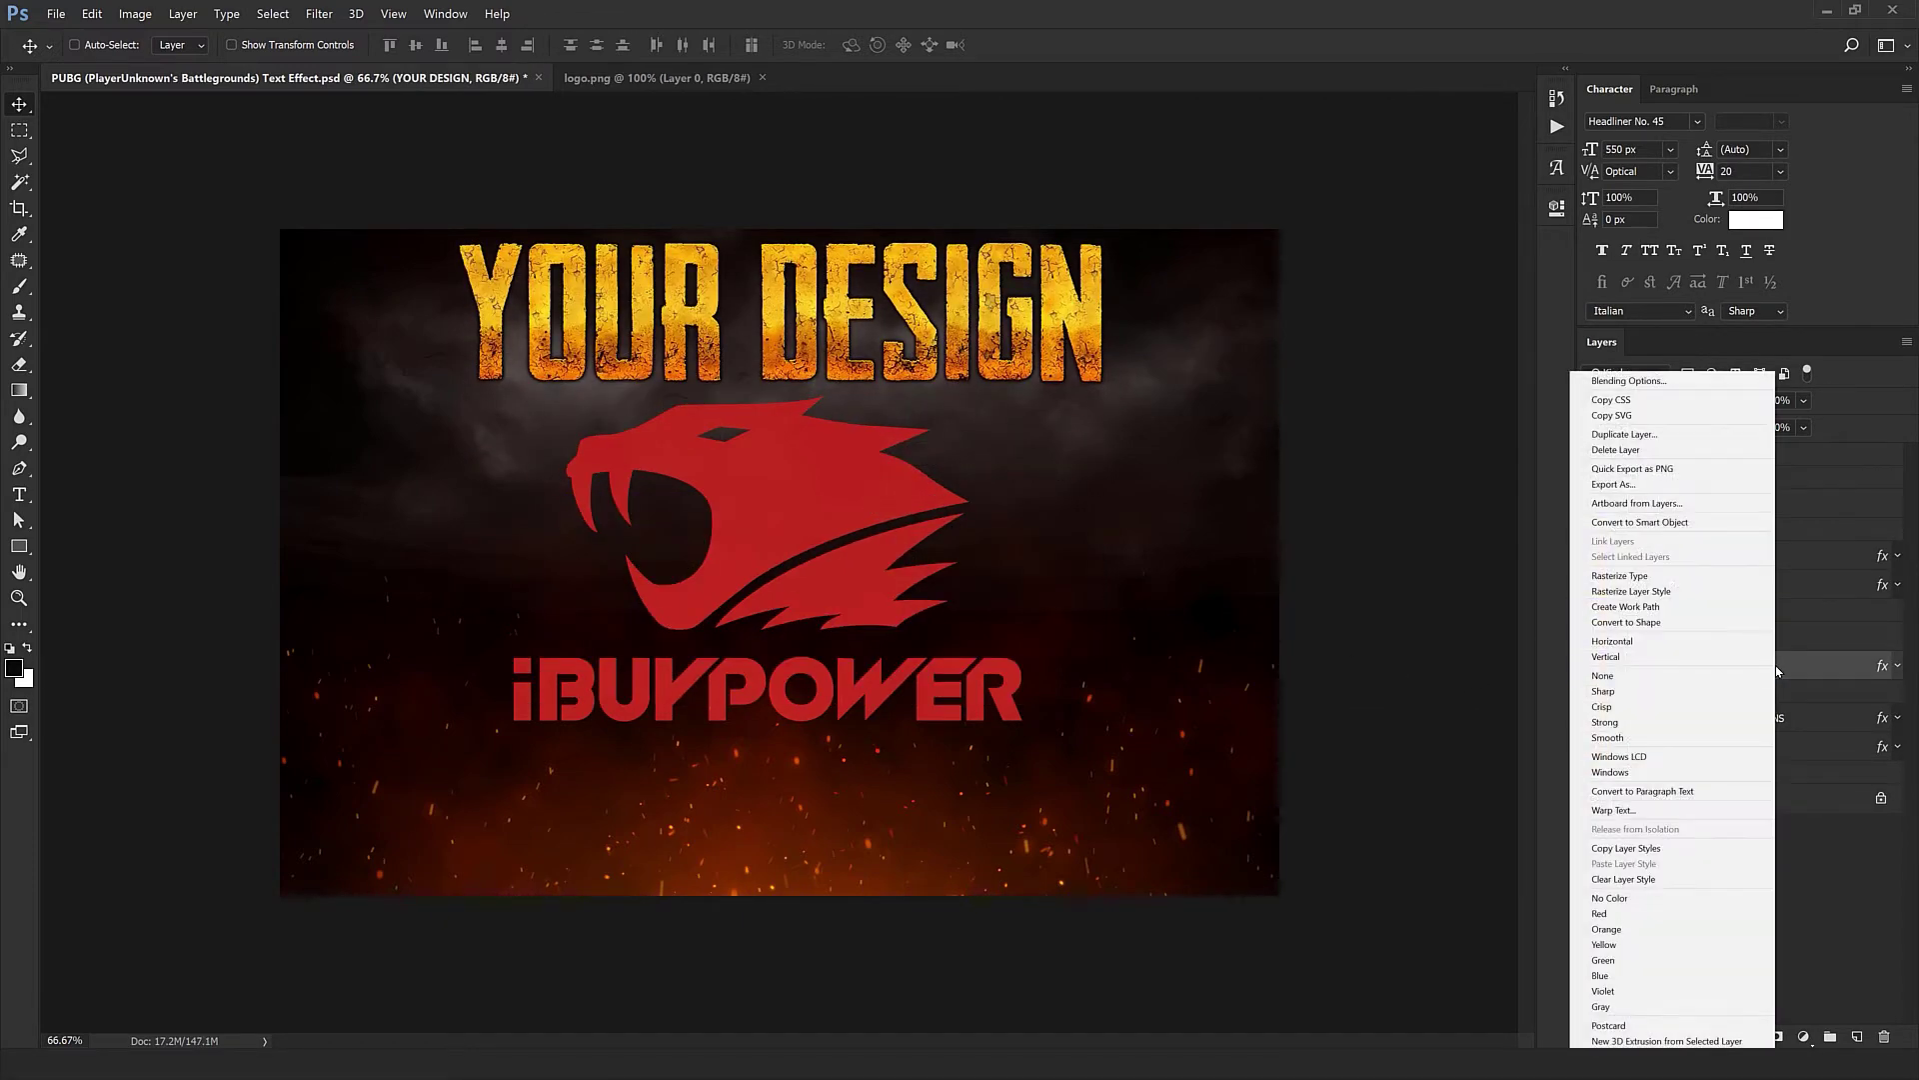
pyautogui.click(1651, 849)
pyautogui.rightClick(1725, 652)
pyautogui.click(1766, 335)
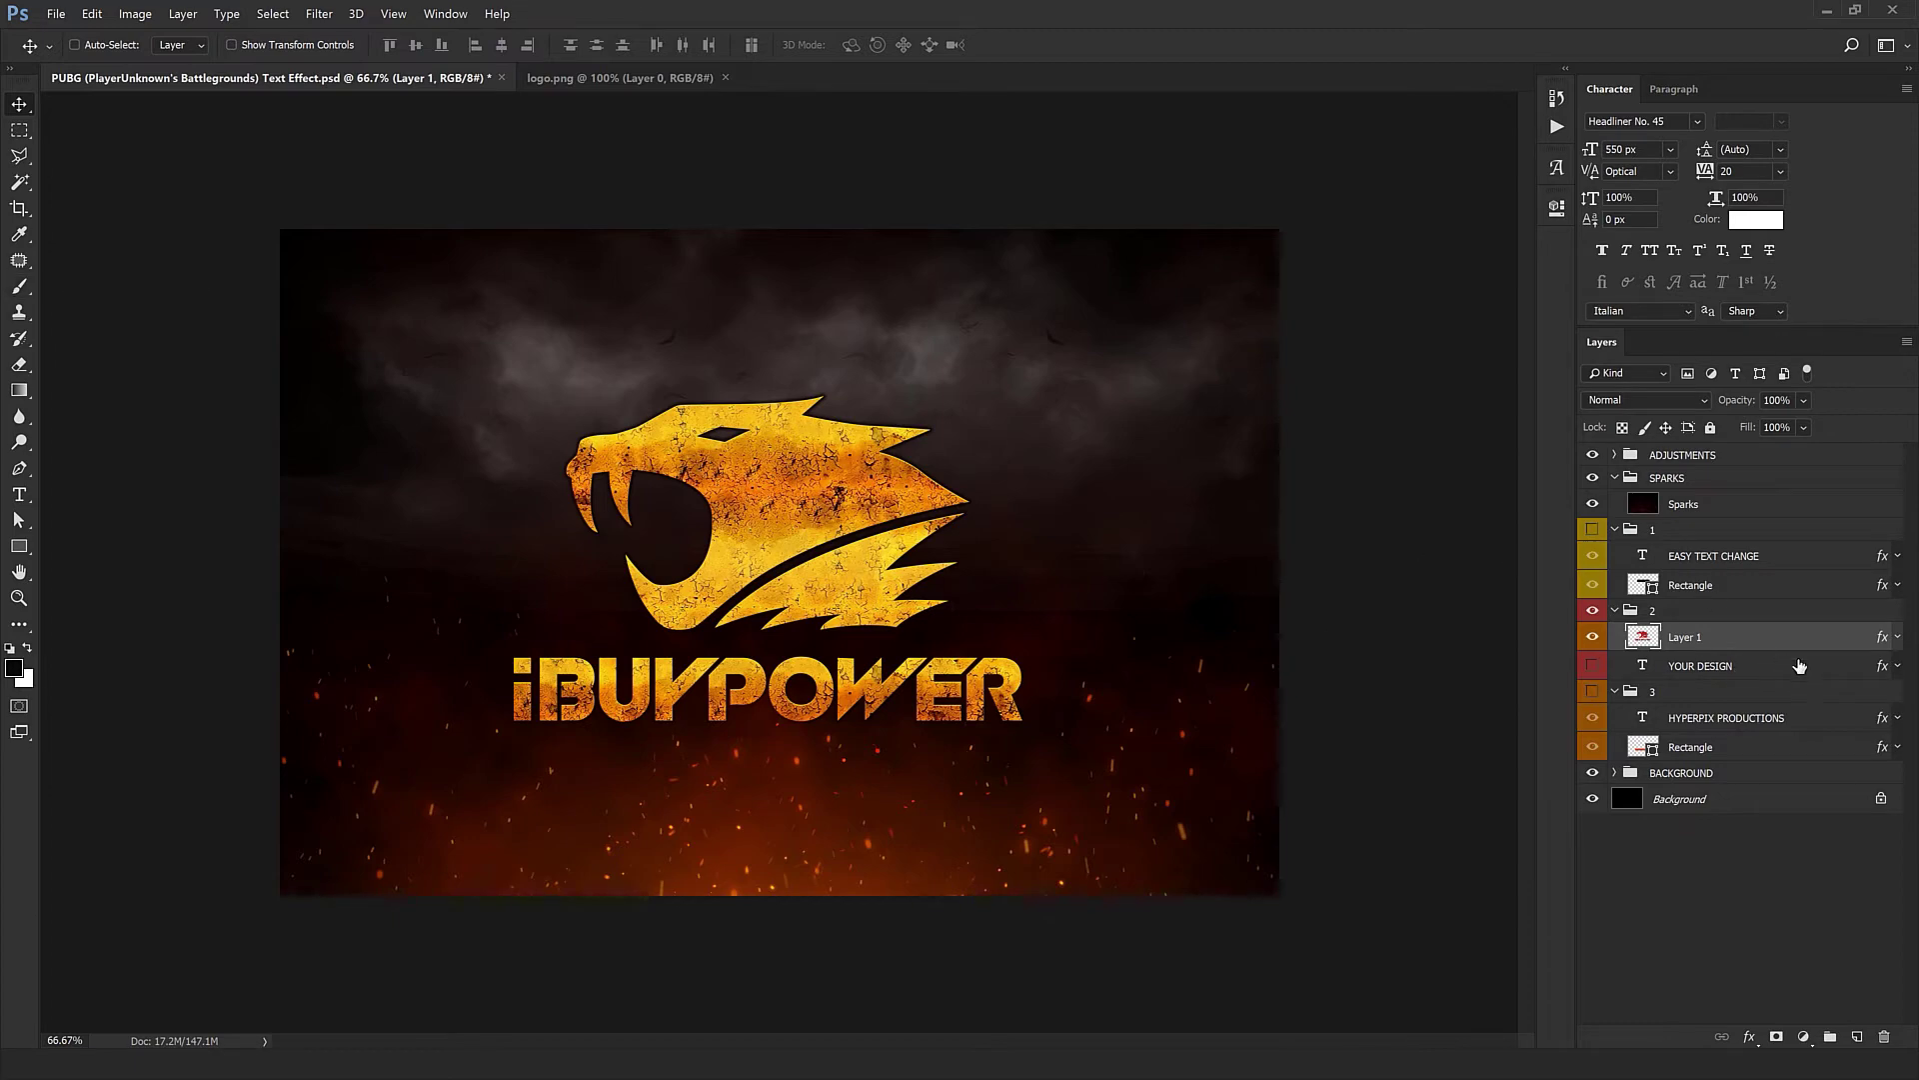
# Step: In the logo's Pattern Overlay settings, drag the grunge texture to a new spot
pyautogui.doubleClick(1661, 650)
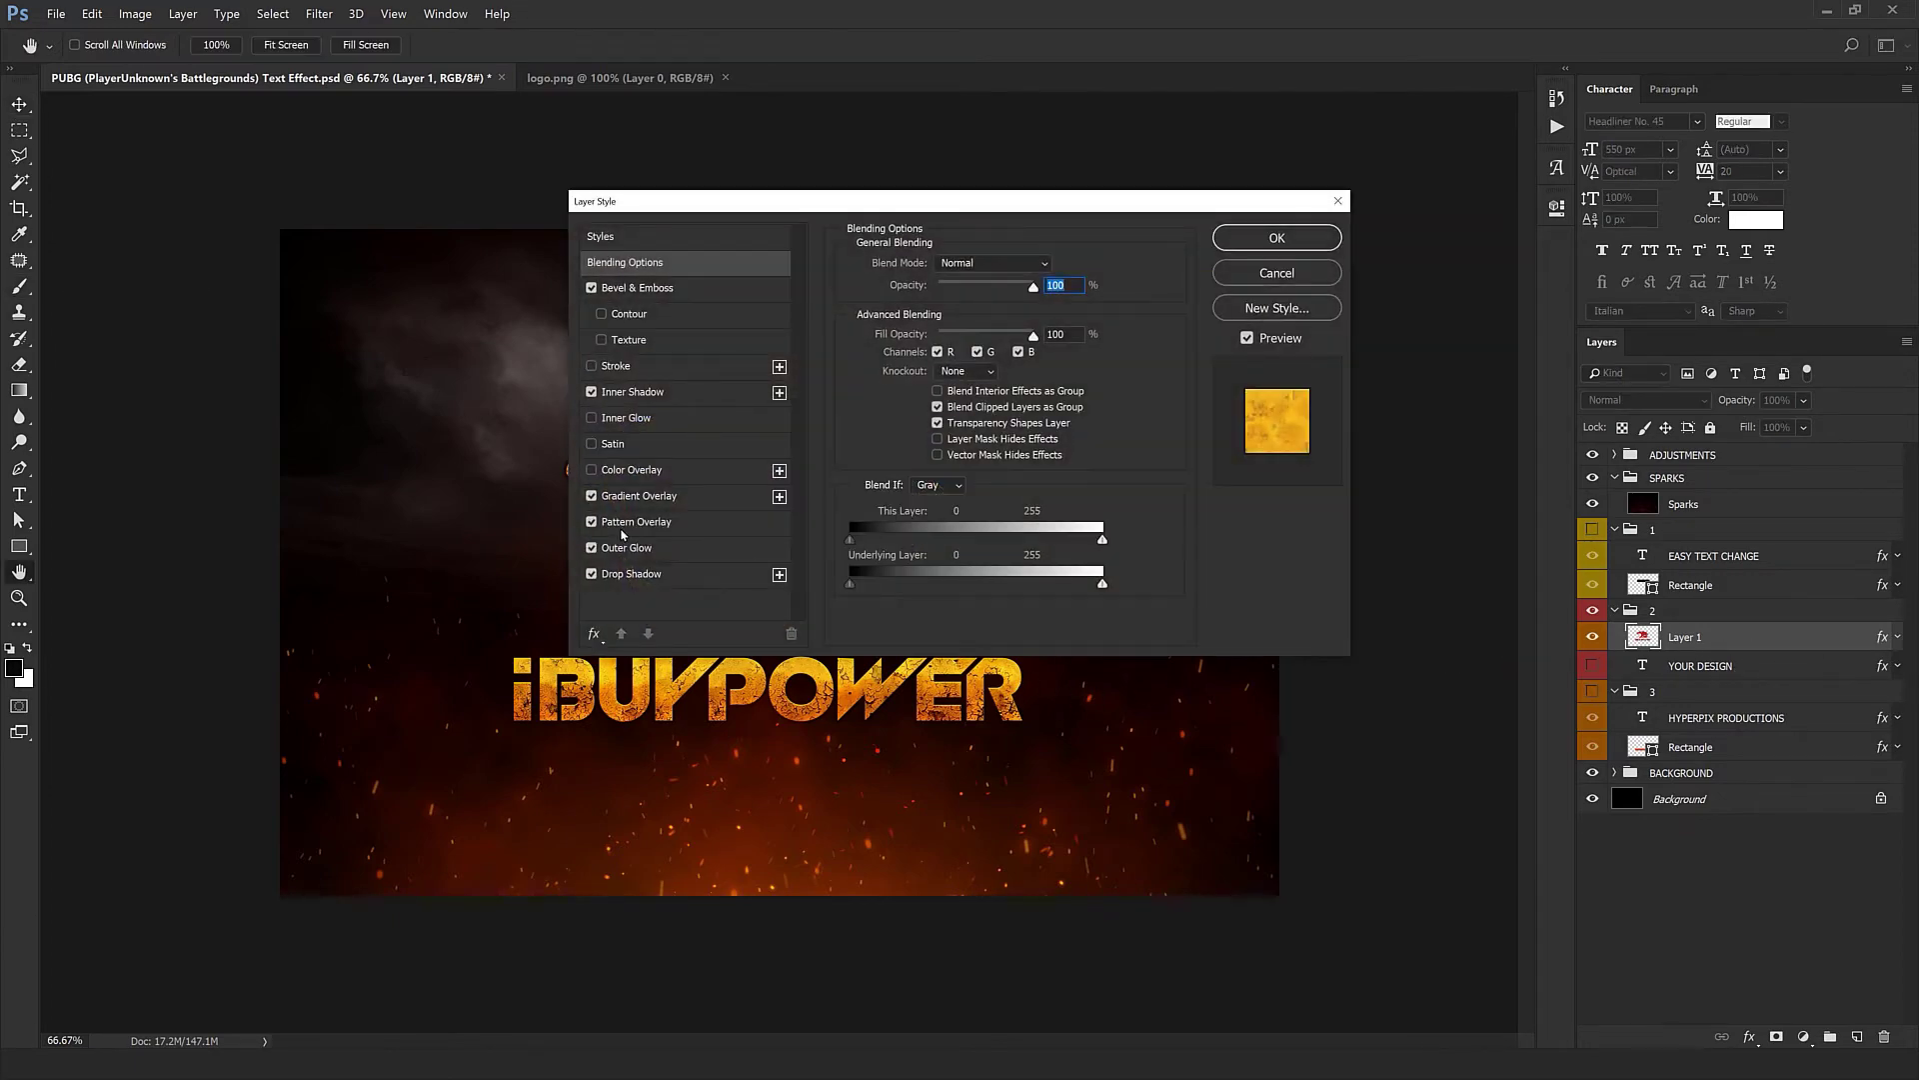
pyautogui.click(657, 525)
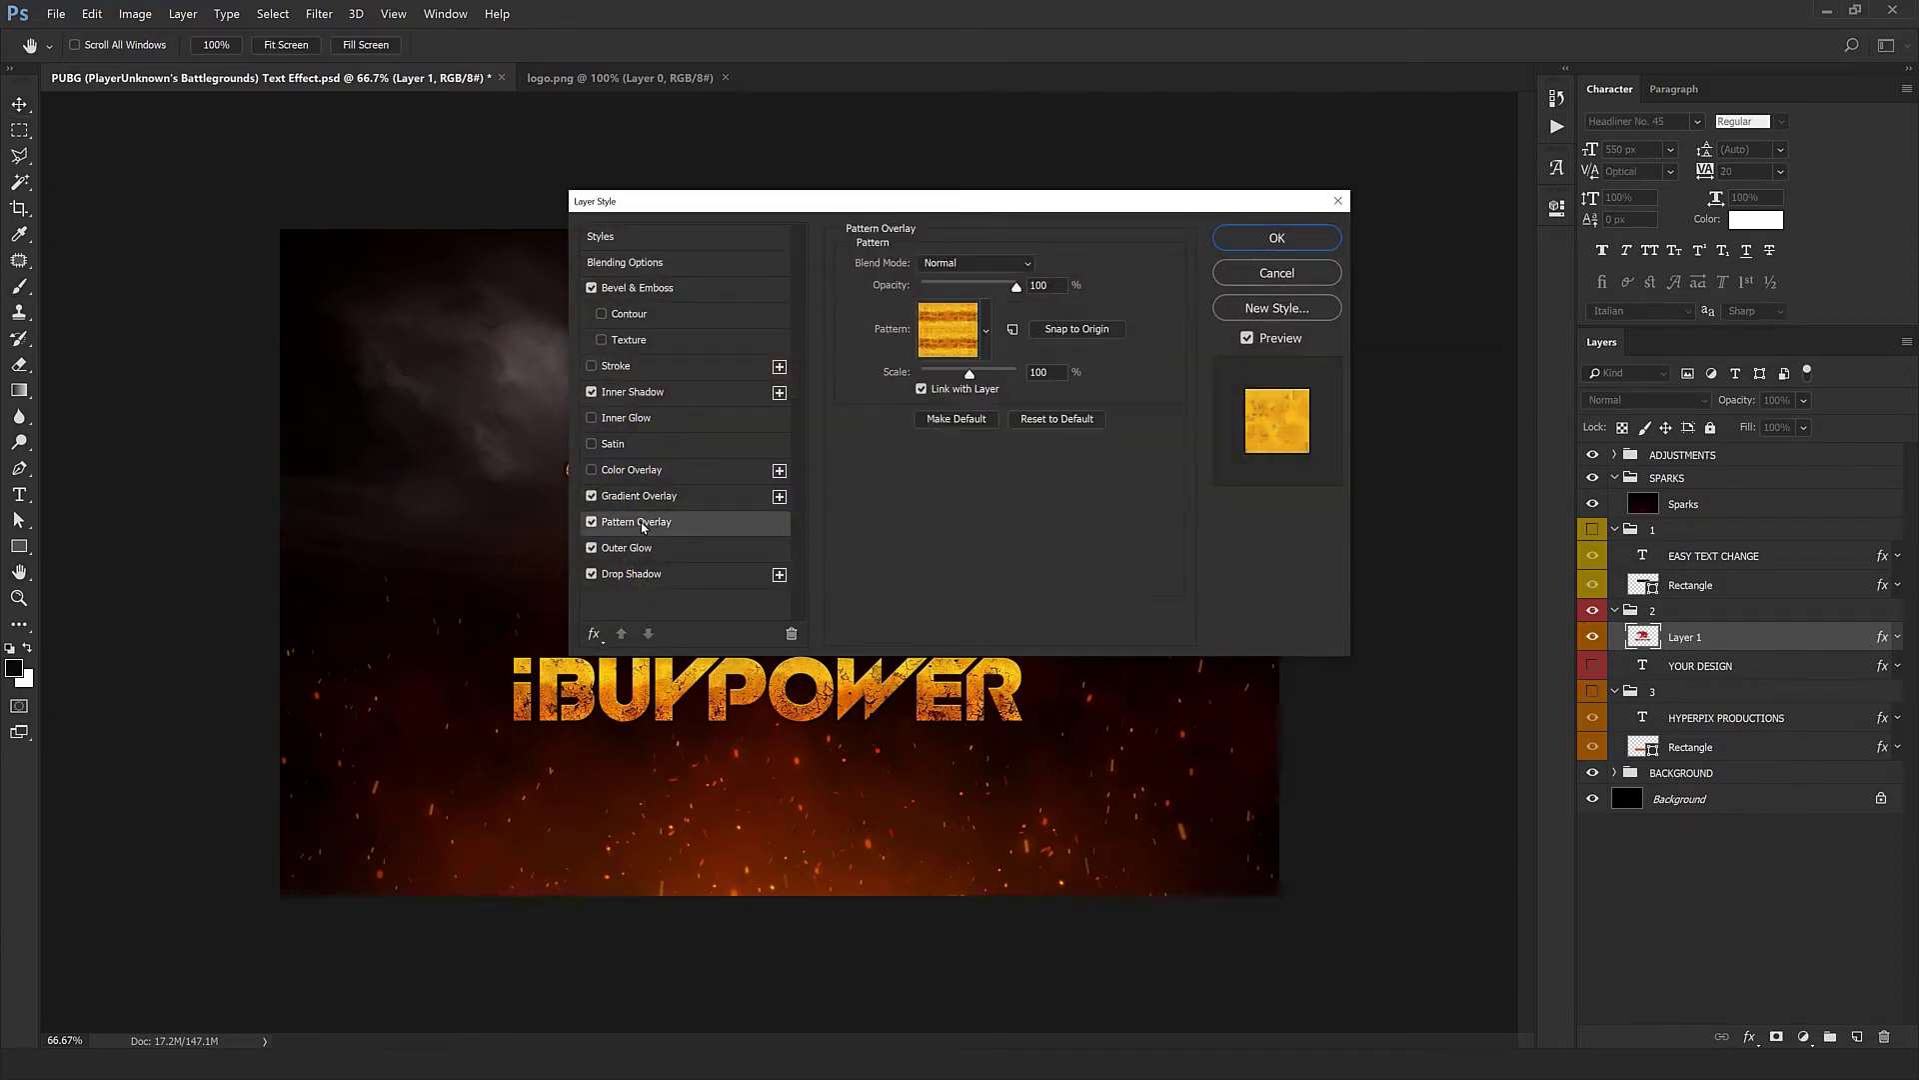
pyautogui.moveTo(1048, 210); pyautogui.dragTo(1514, 335)
pyautogui.moveTo(960, 427)
pyautogui.mouseDown()
pyautogui.moveTo(704, 681)
pyautogui.moveTo(697, 806)
pyautogui.moveTo(789, 501)
pyautogui.mouseUp()
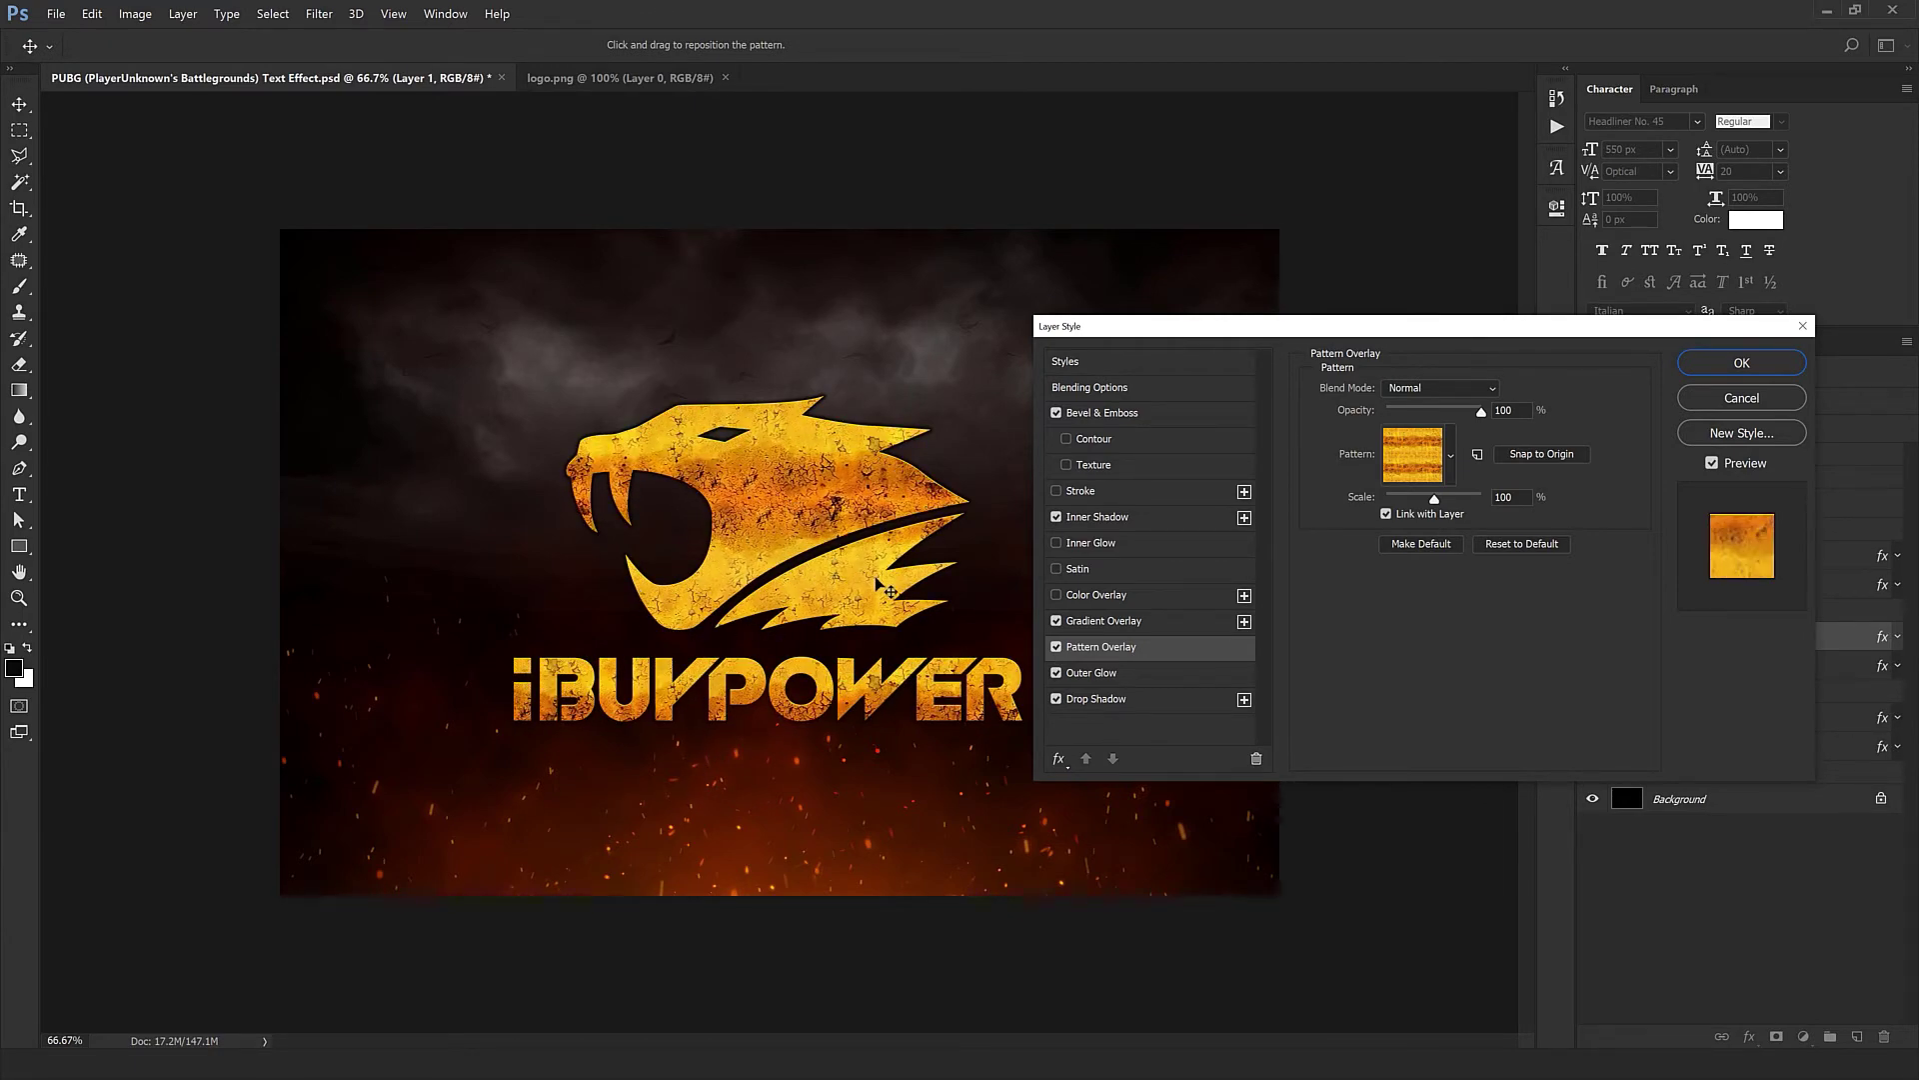
# Step: Confirm the logo style, then copy a rectangular selection of the logo head to a new layer
pyautogui.click(1741, 363)
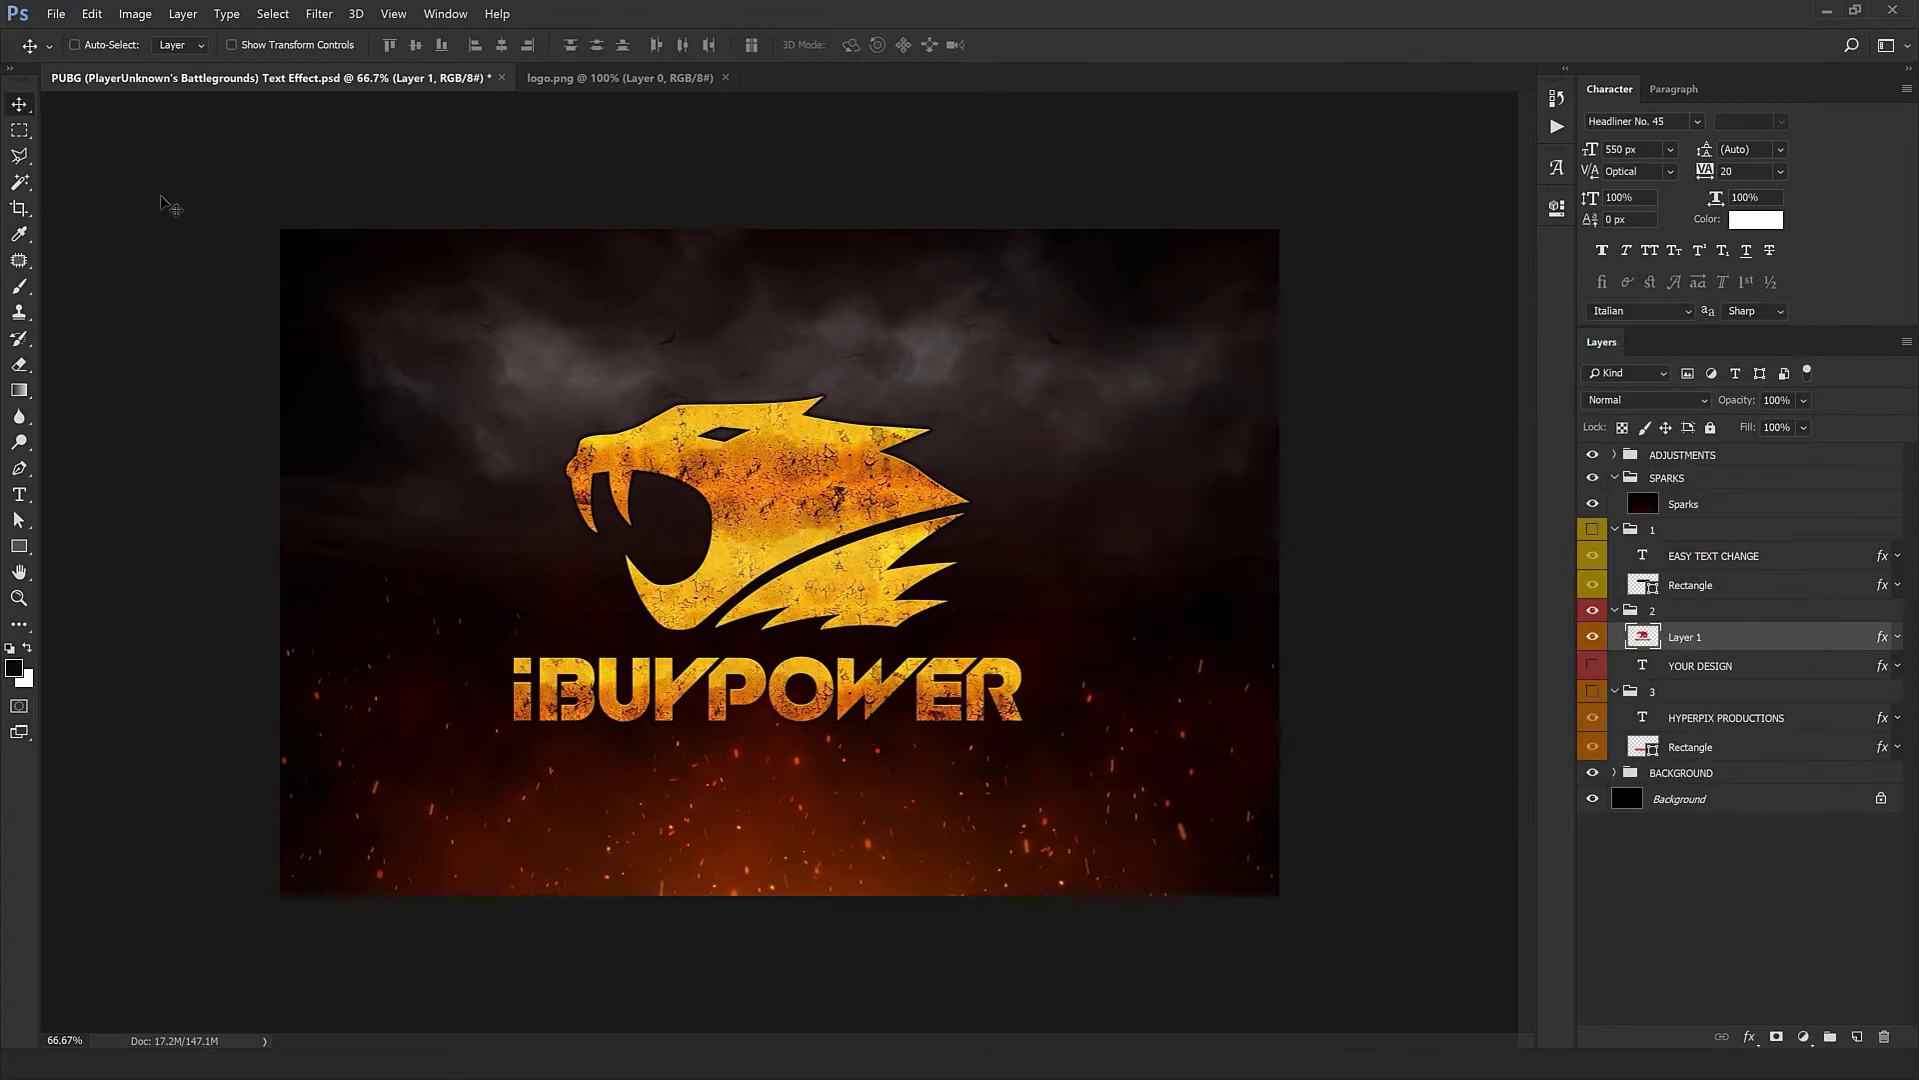
pyautogui.click(21, 131)
pyautogui.moveTo(390, 304)
pyautogui.mouseDown()
pyautogui.moveTo(516, 329)
pyautogui.moveTo(1069, 644)
pyautogui.mouseUp()
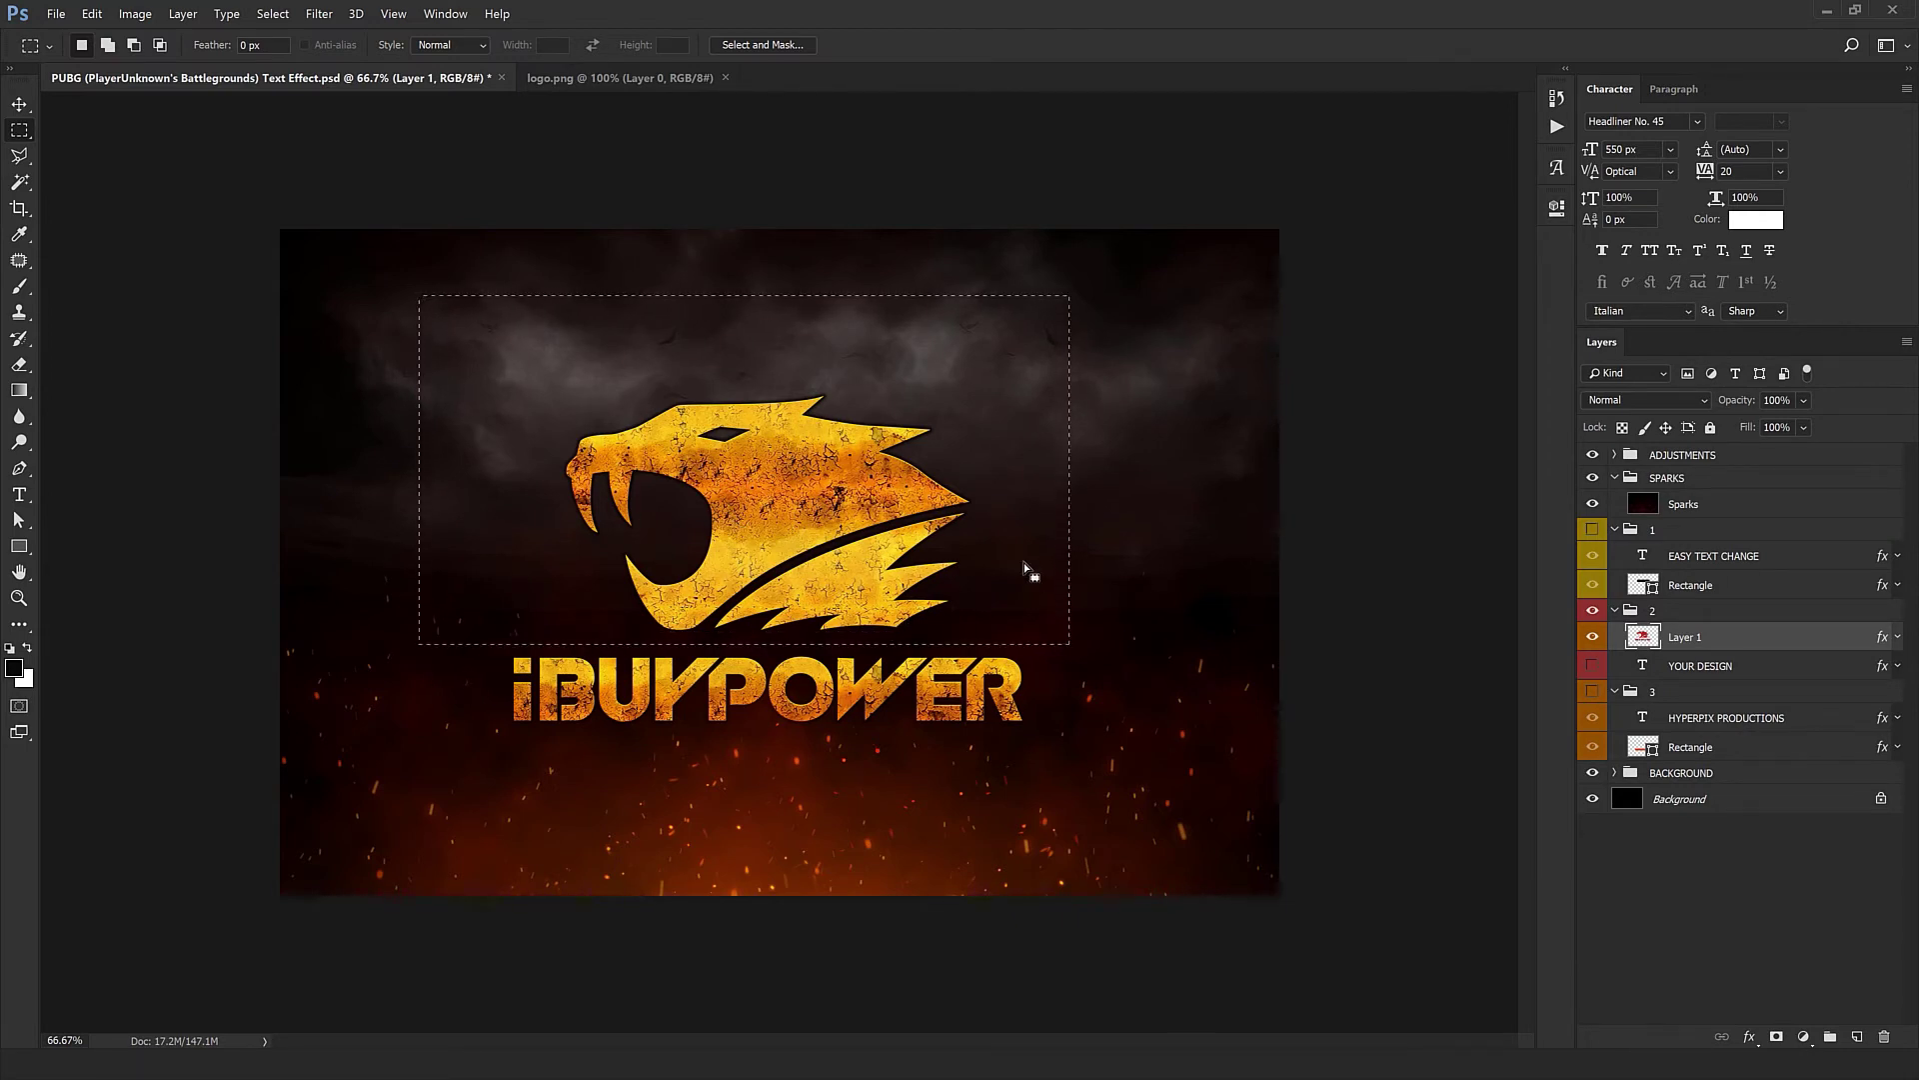
pyautogui.hotkey('ctrl', 'j')
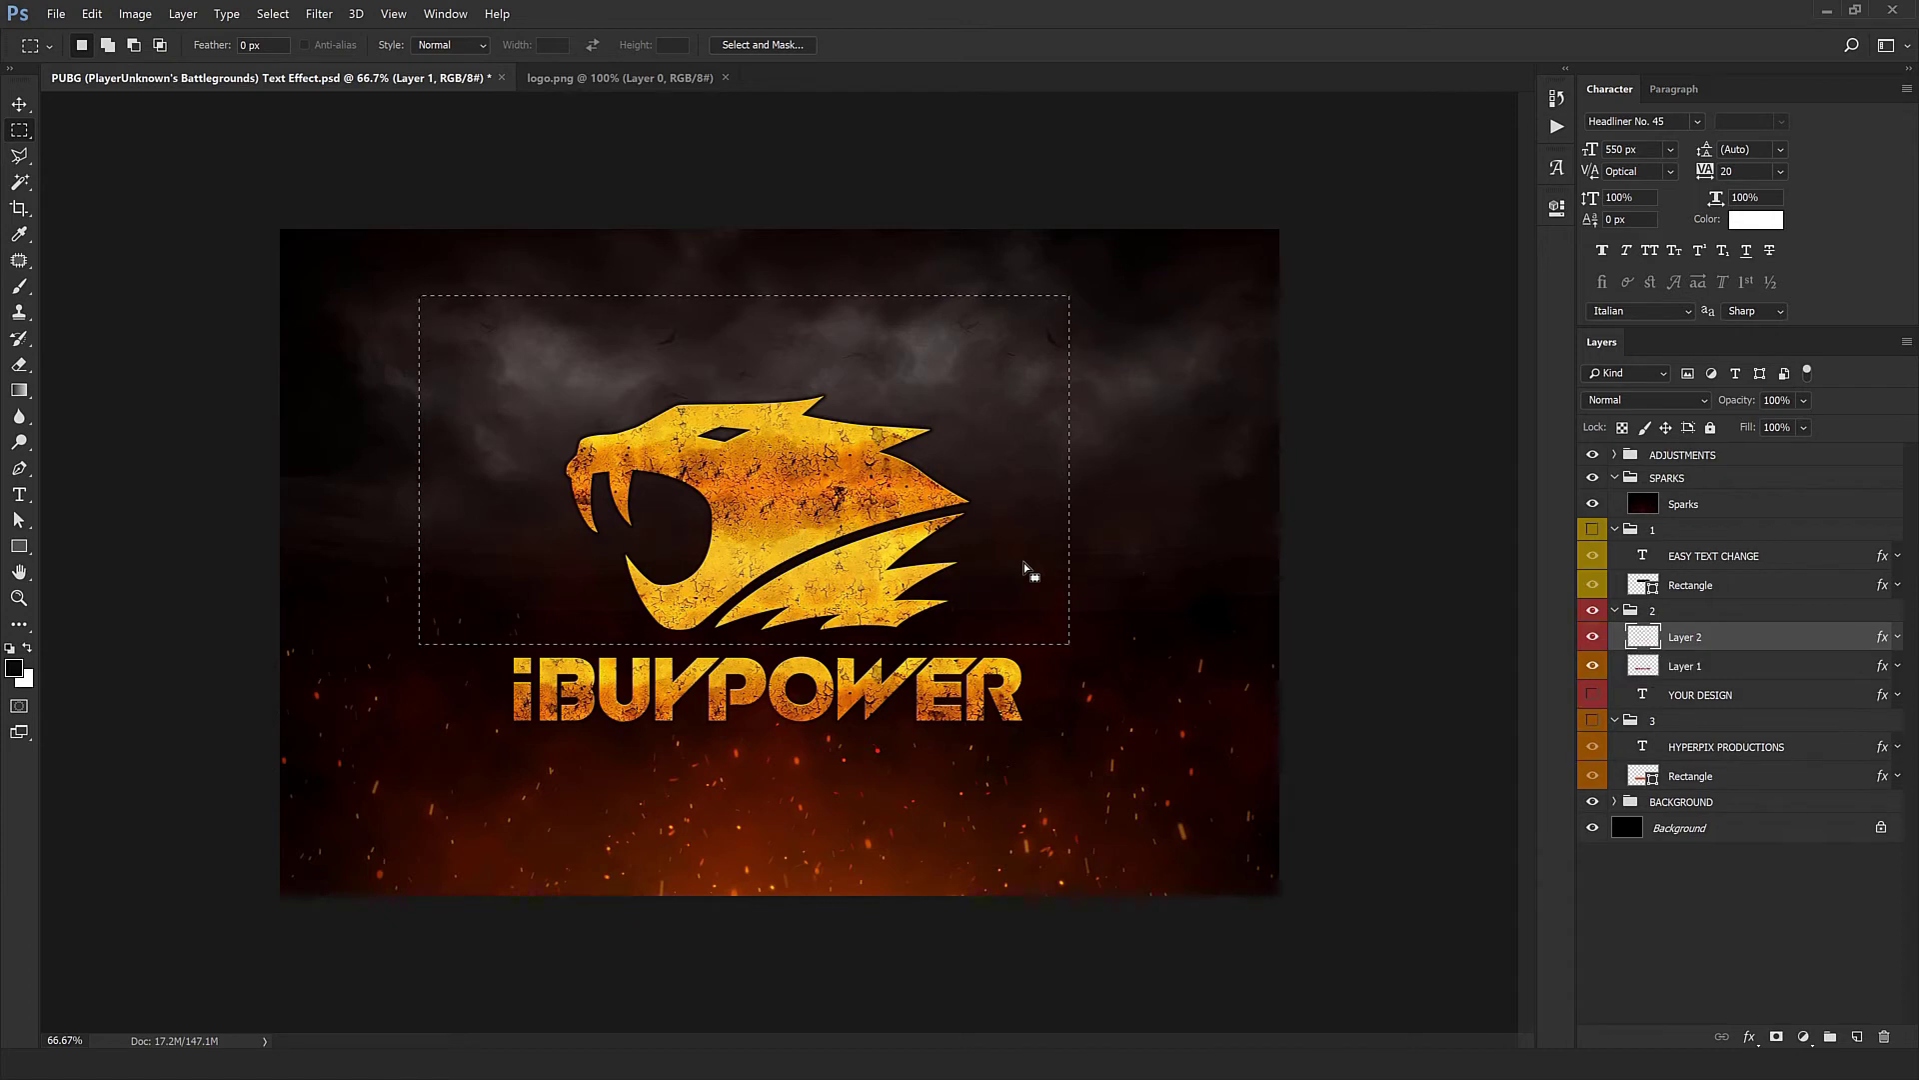
pyautogui.click(1593, 645)
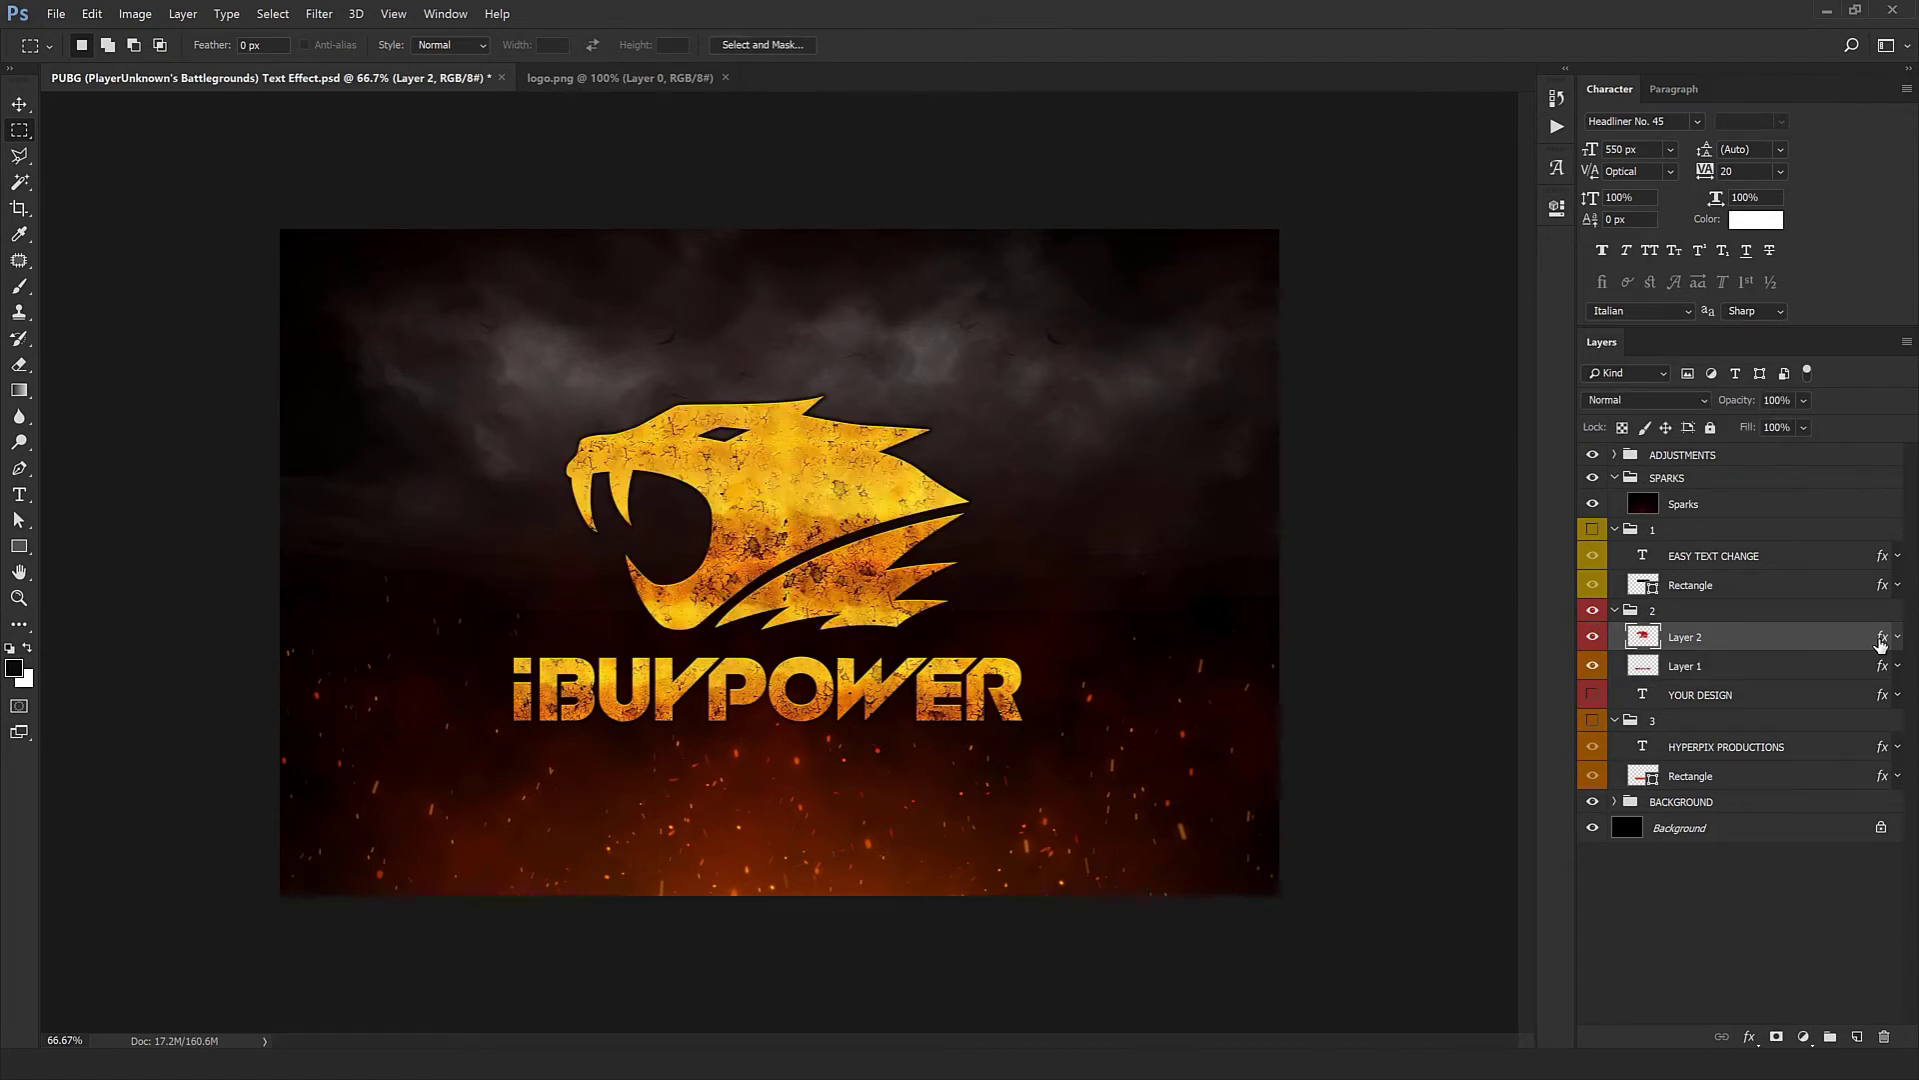
# Step: Shift the grunge pattern overlay on the new head layer to a different position
pyautogui.doubleClick(1791, 650)
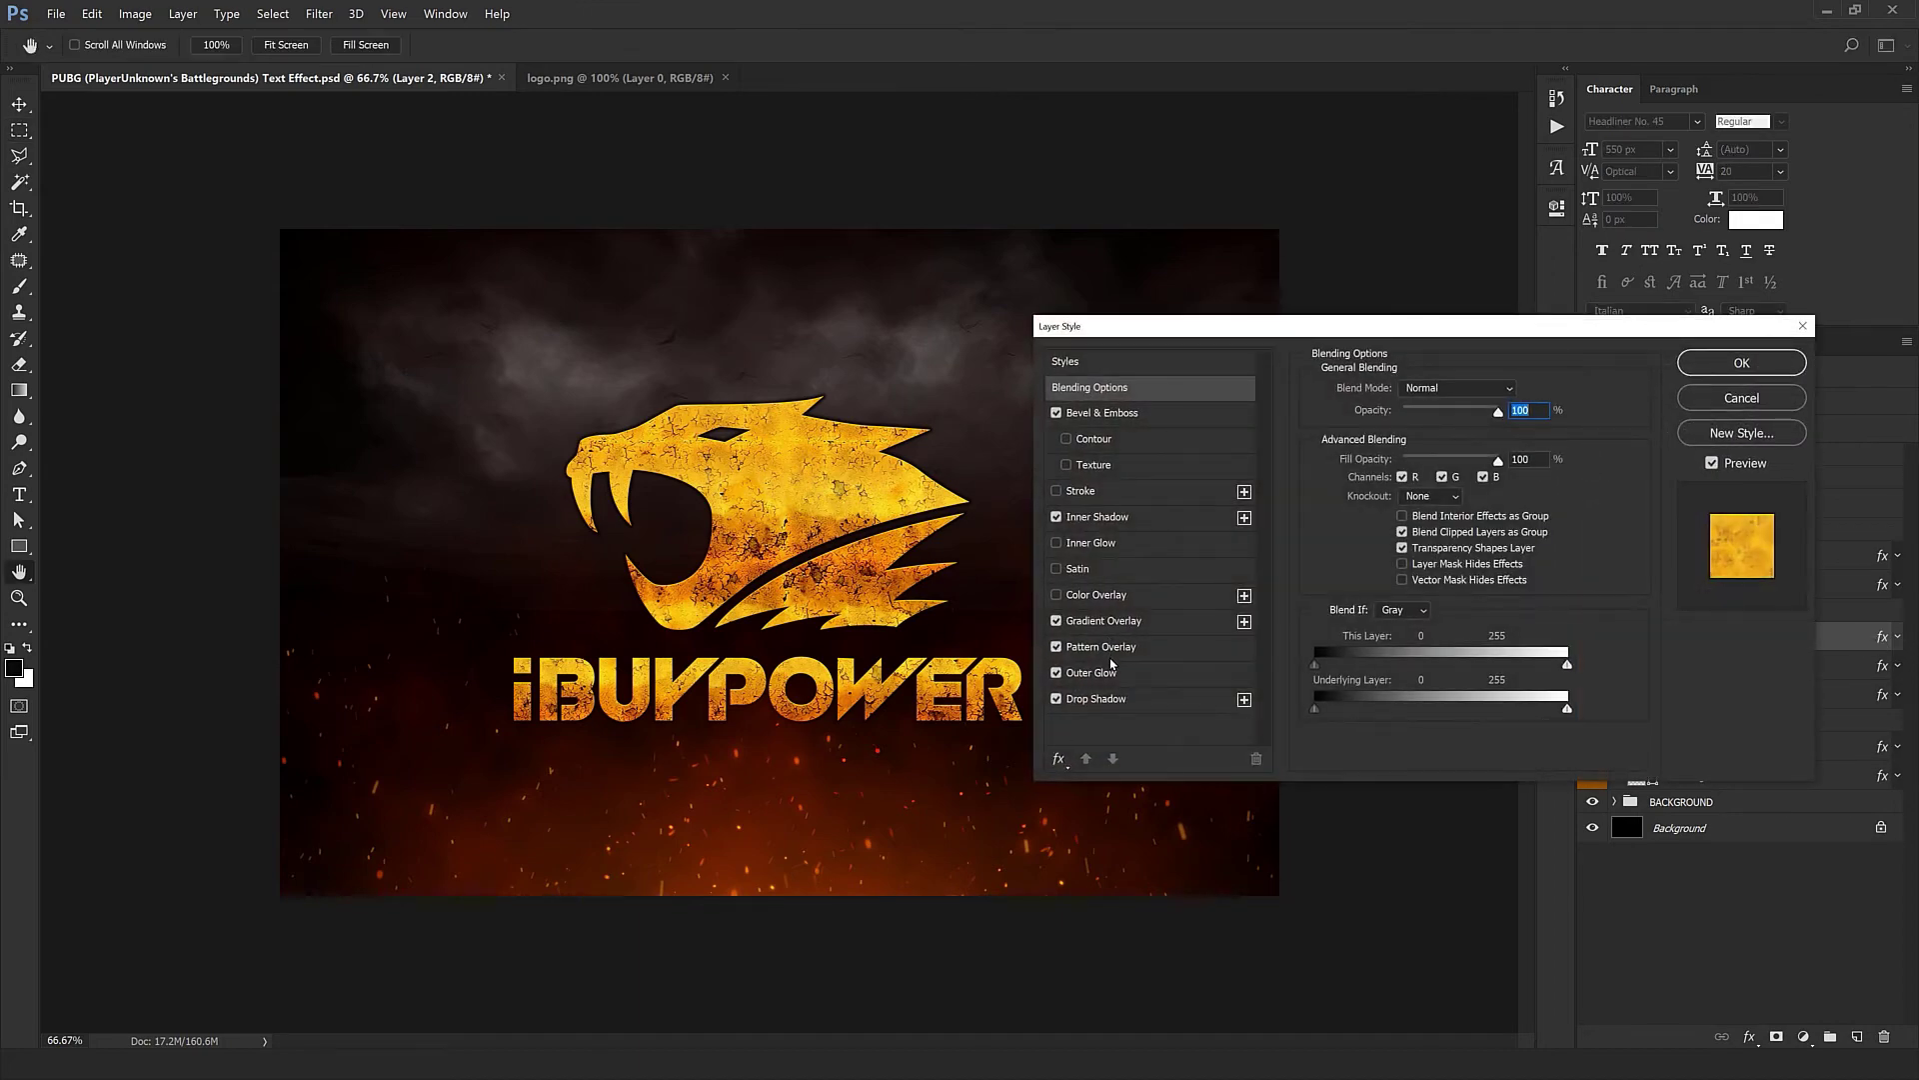
pyautogui.click(1129, 647)
pyautogui.moveTo(1139, 325); pyautogui.dragTo(1432, 455)
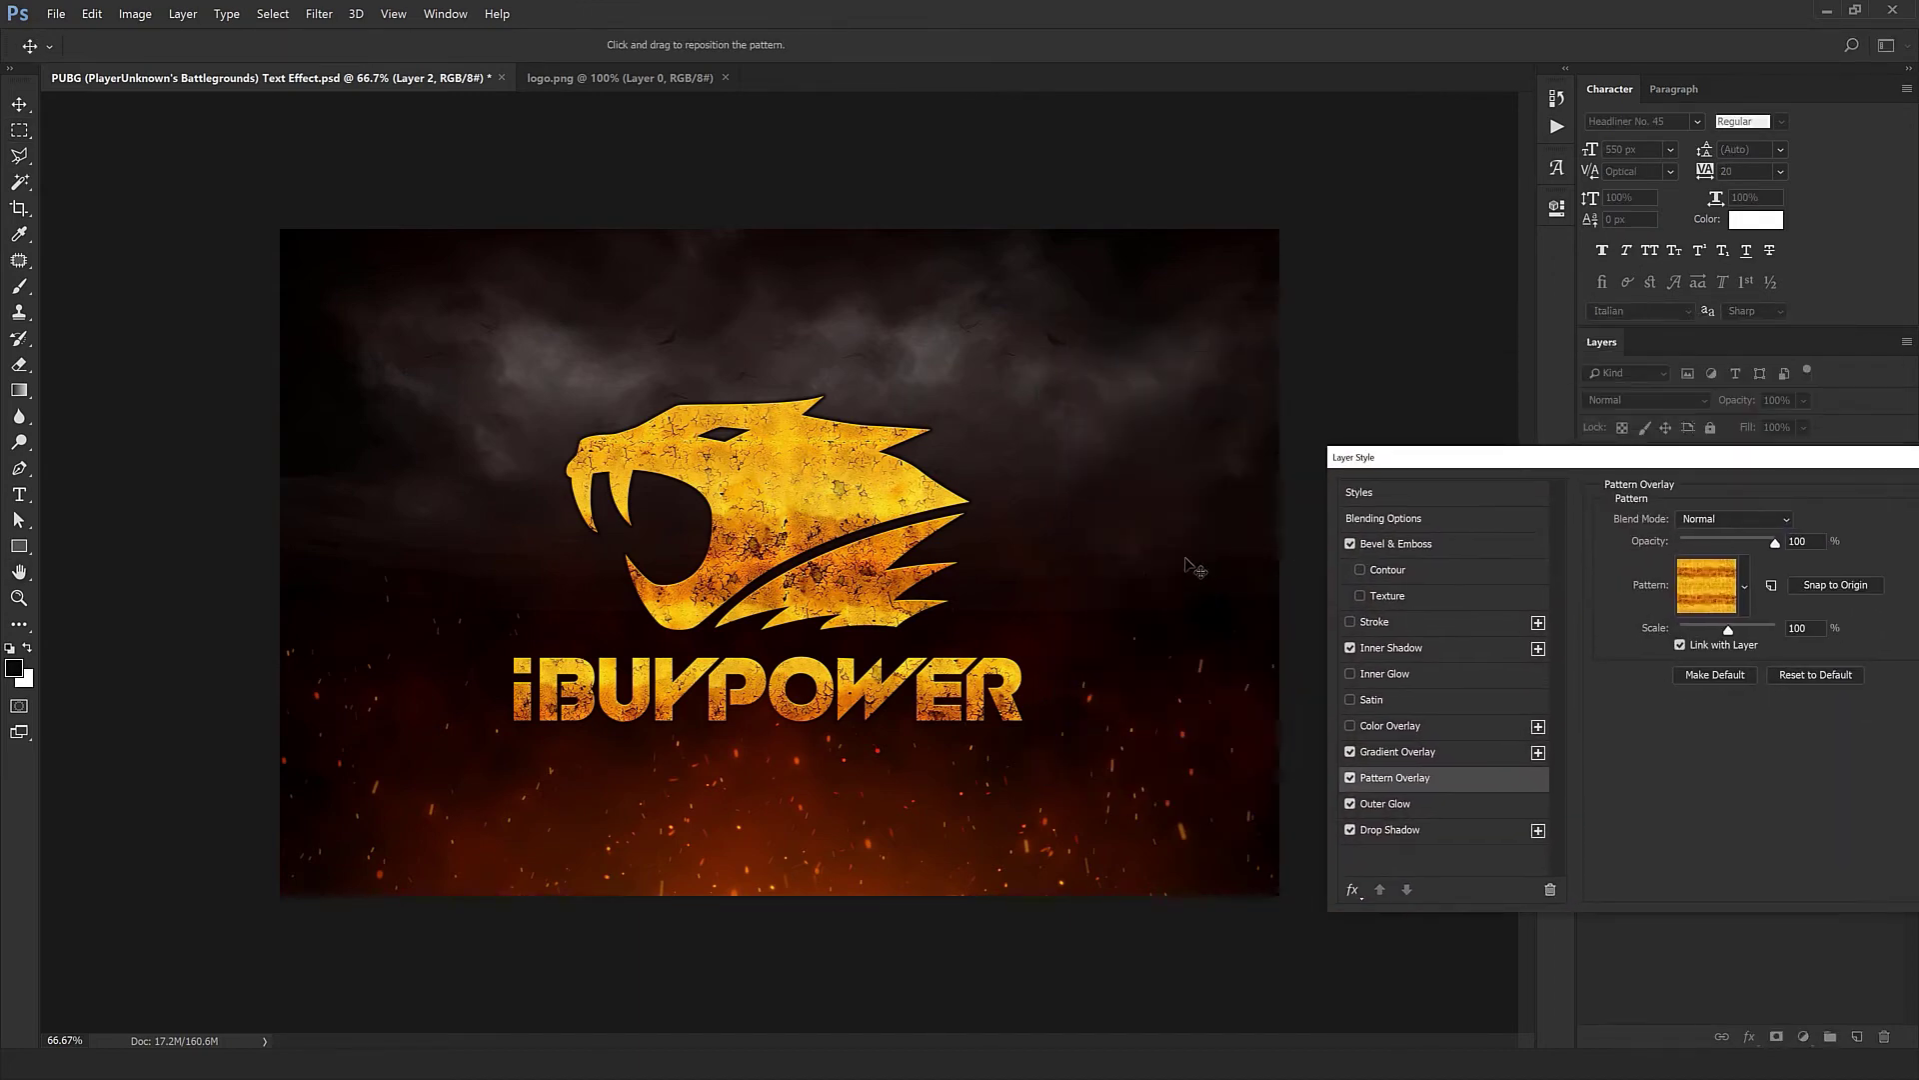
pyautogui.moveTo(951, 520)
pyautogui.mouseDown()
pyautogui.moveTo(773, 643)
pyautogui.moveTo(818, 582)
pyautogui.moveTo(811, 452)
pyautogui.mouseUp()
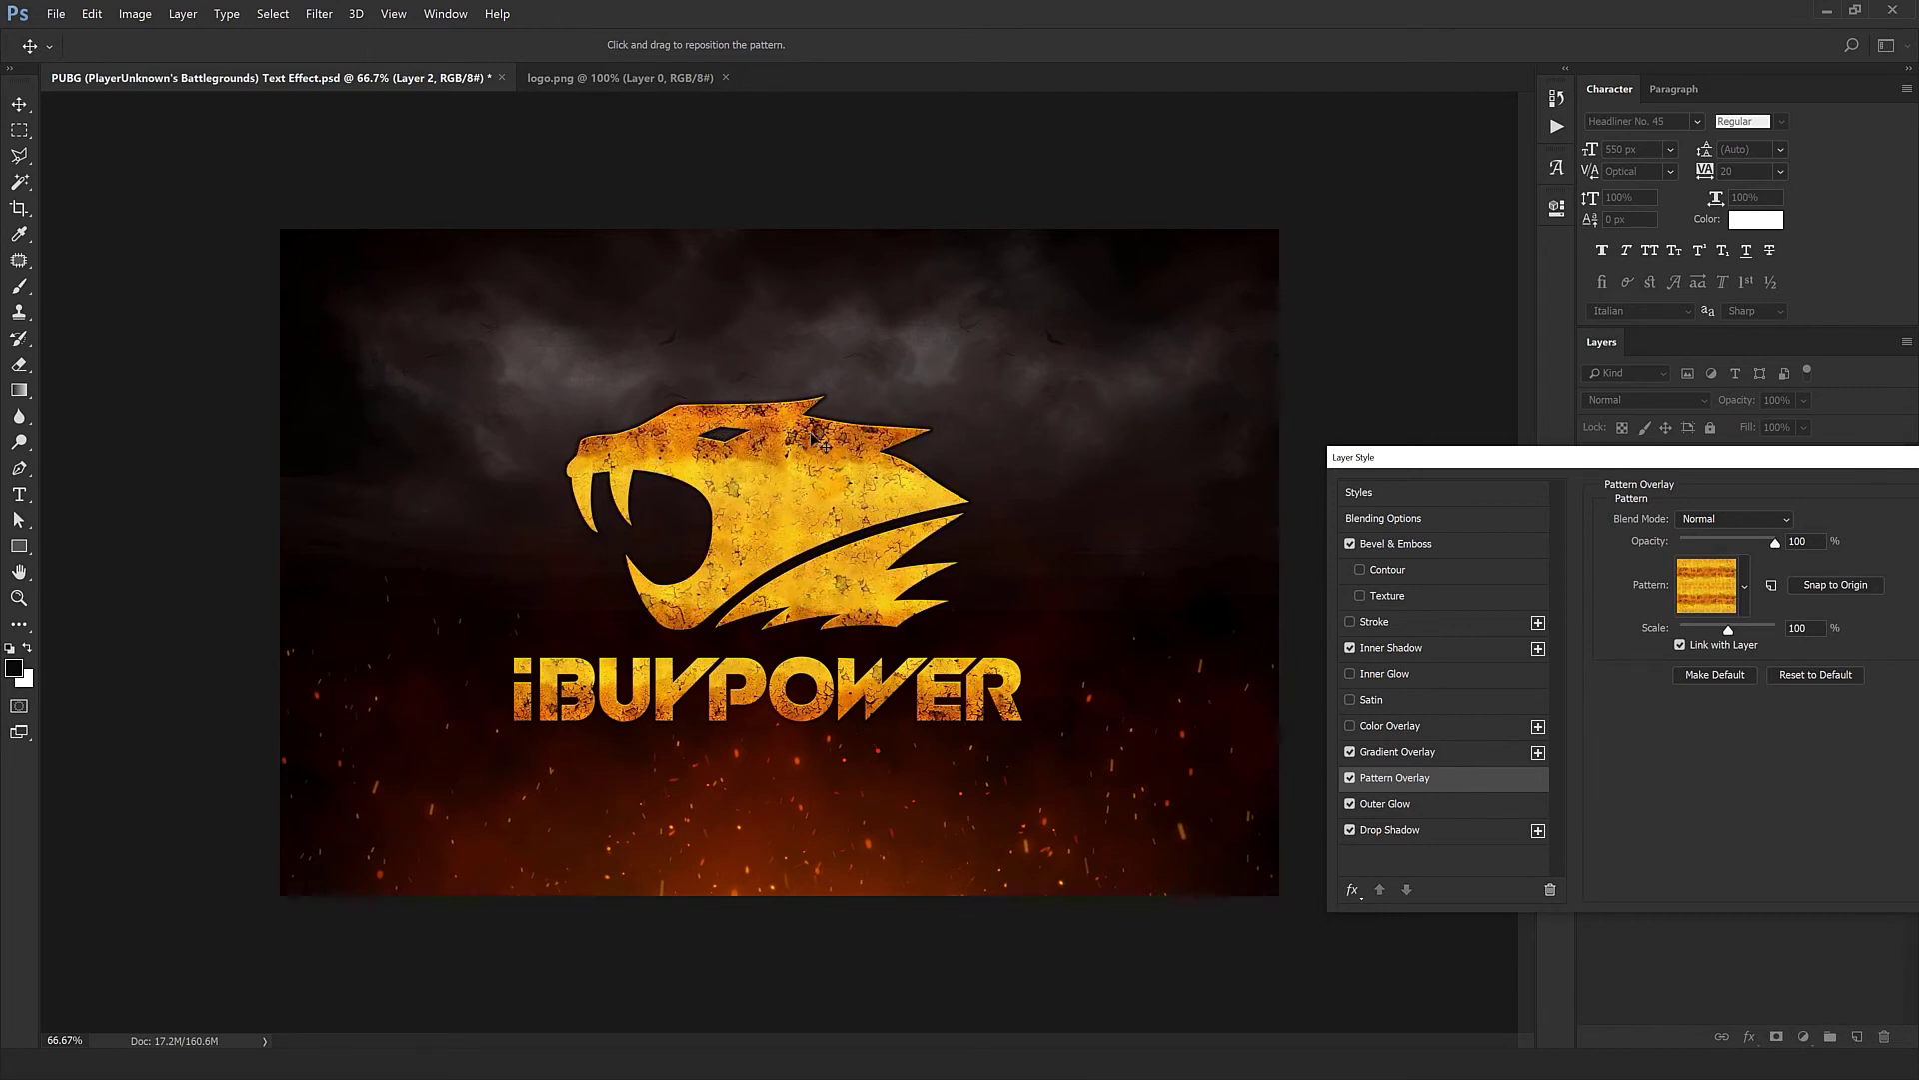
pyautogui.moveTo(851, 453); pyautogui.dragTo(839, 471)
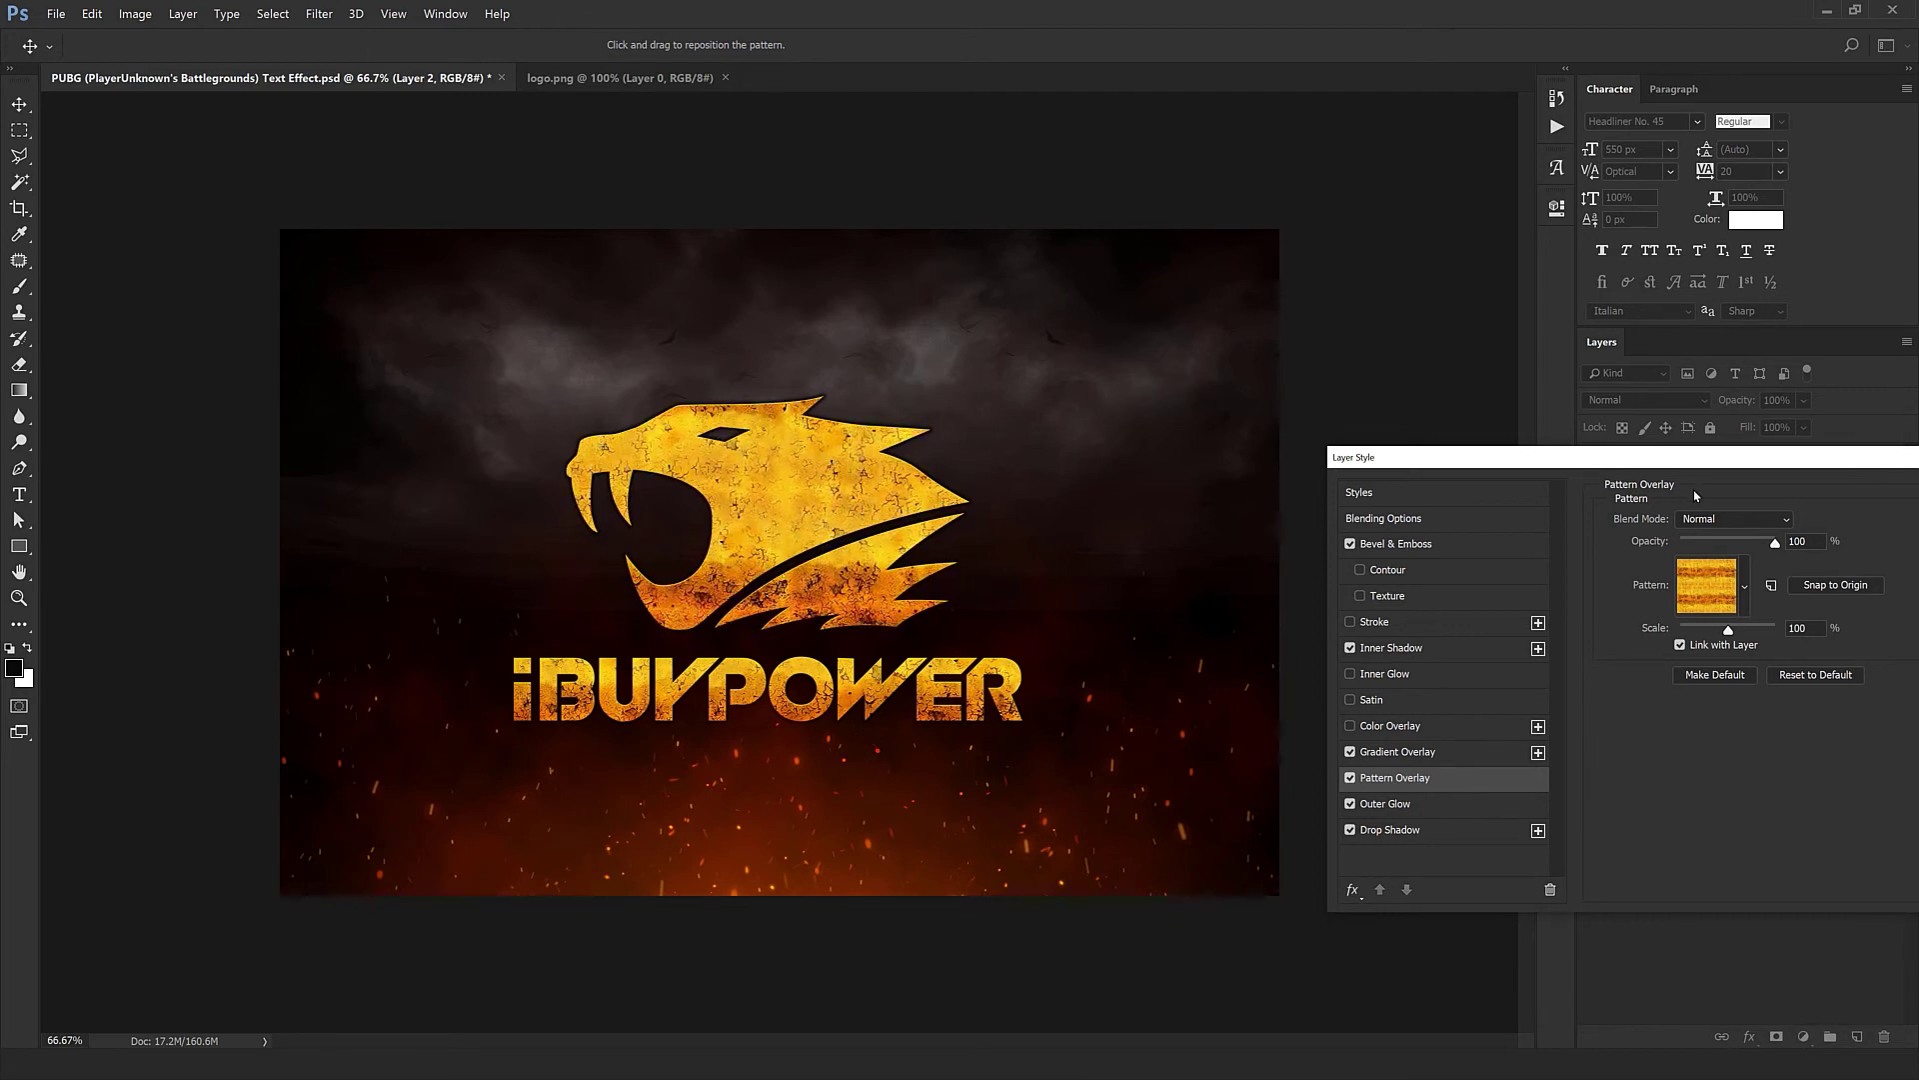
pyautogui.moveTo(1800, 456); pyautogui.dragTo(1269, 475)
pyautogui.click(1508, 511)
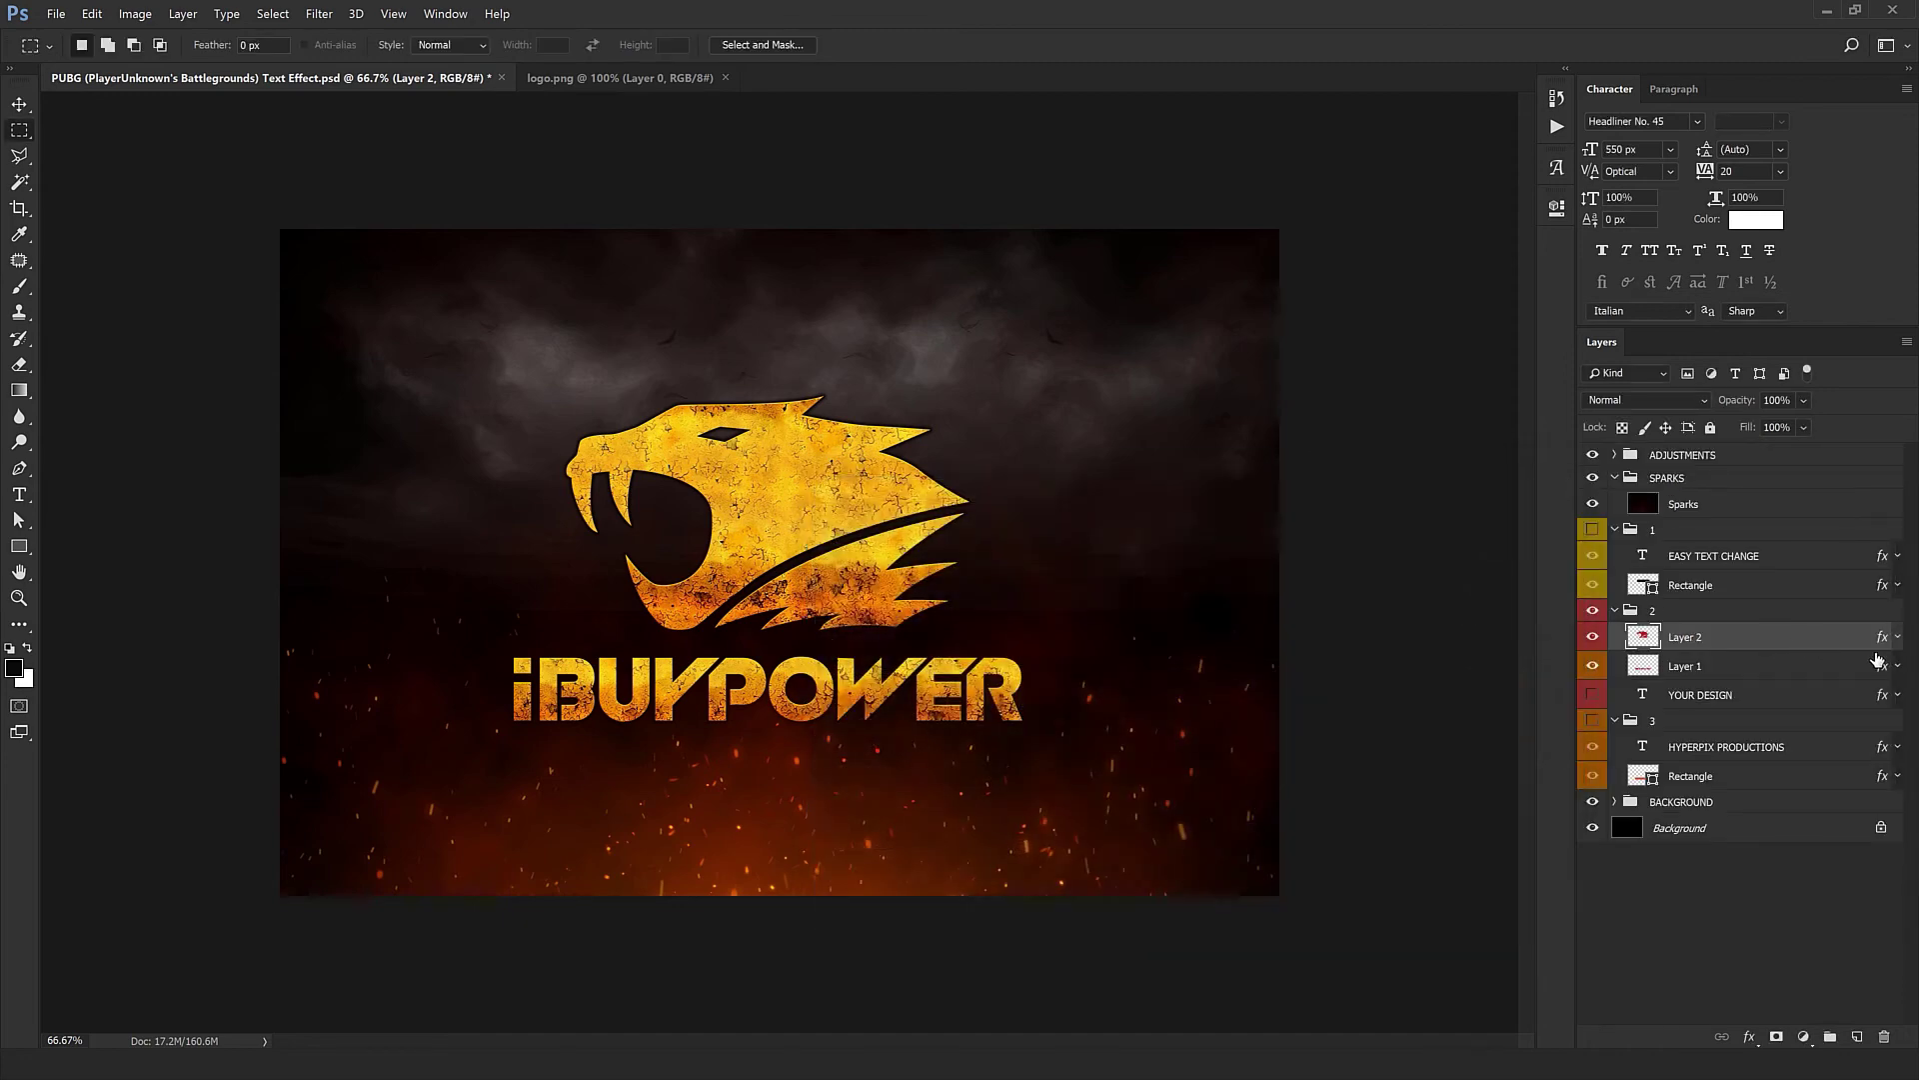
pyautogui.doubleClick(1882, 665)
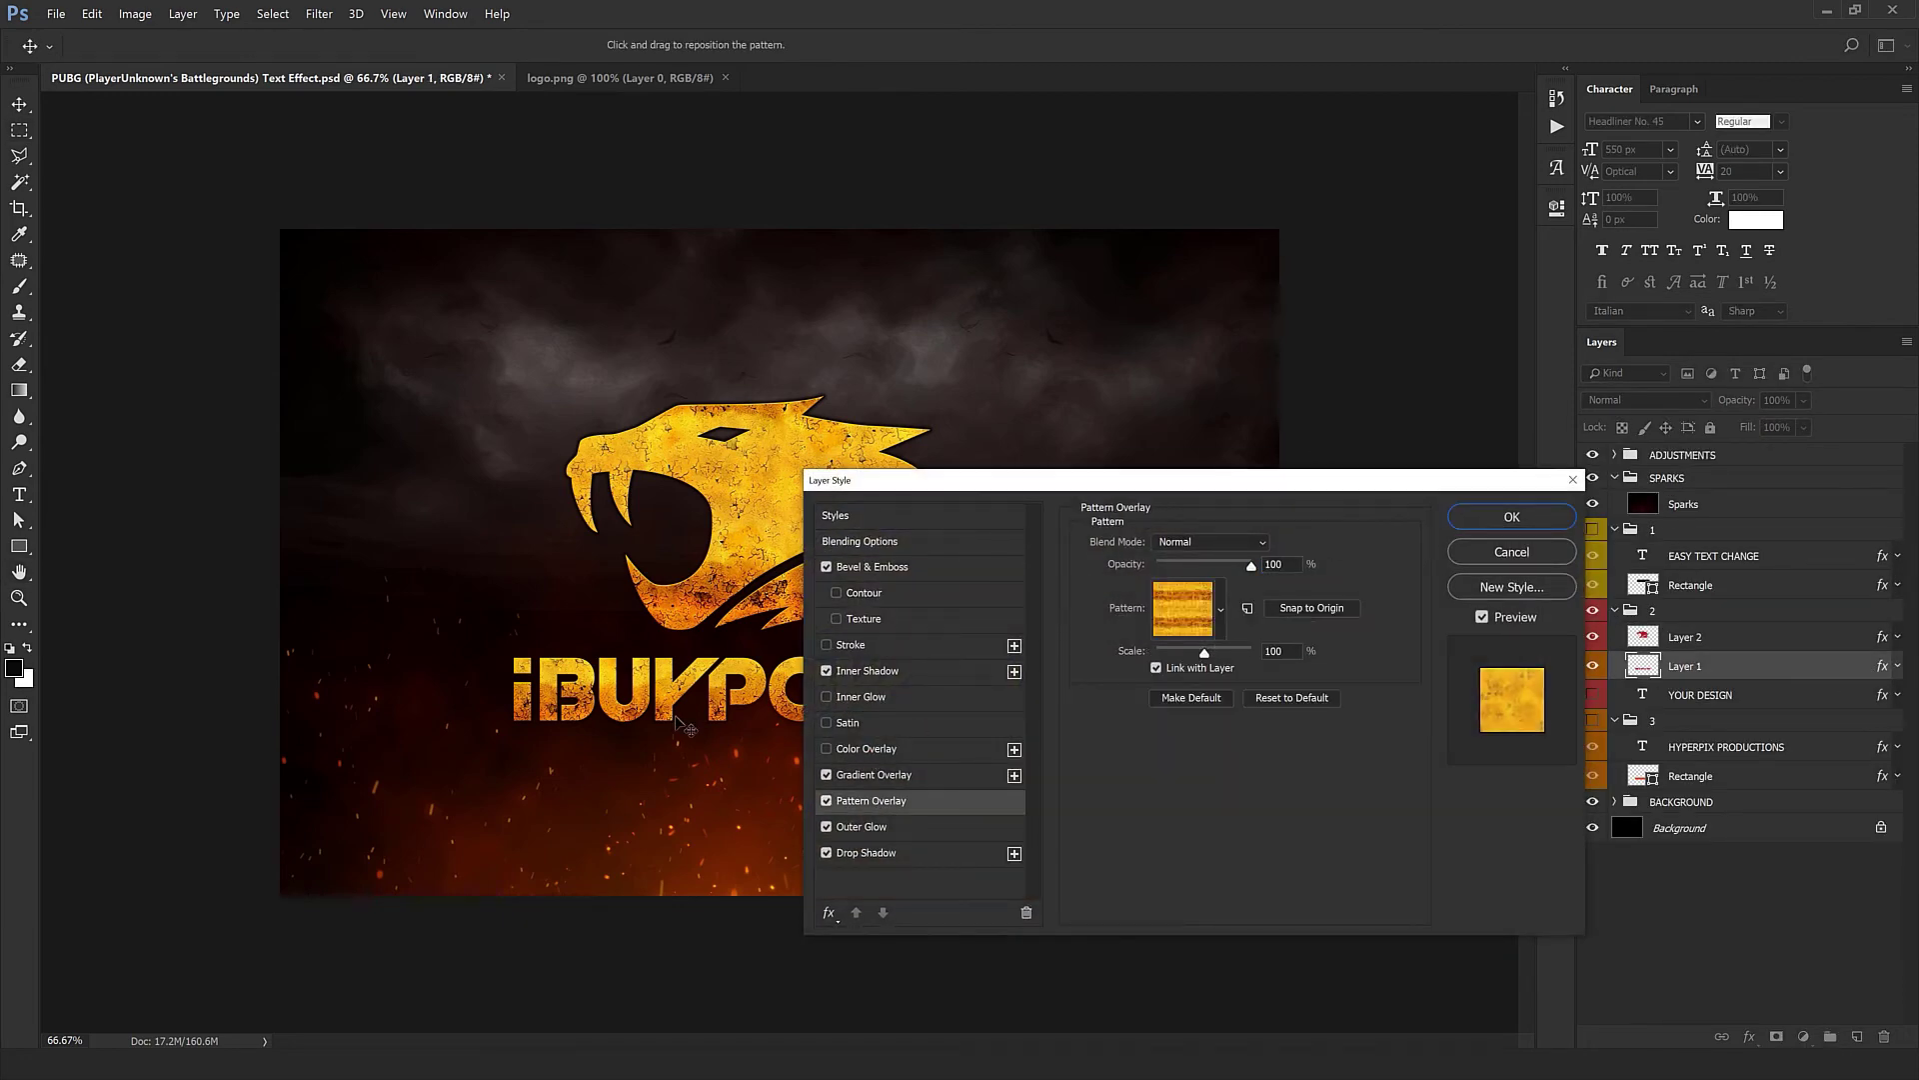
pyautogui.moveTo(1035, 483); pyautogui.dragTo(1380, 534)
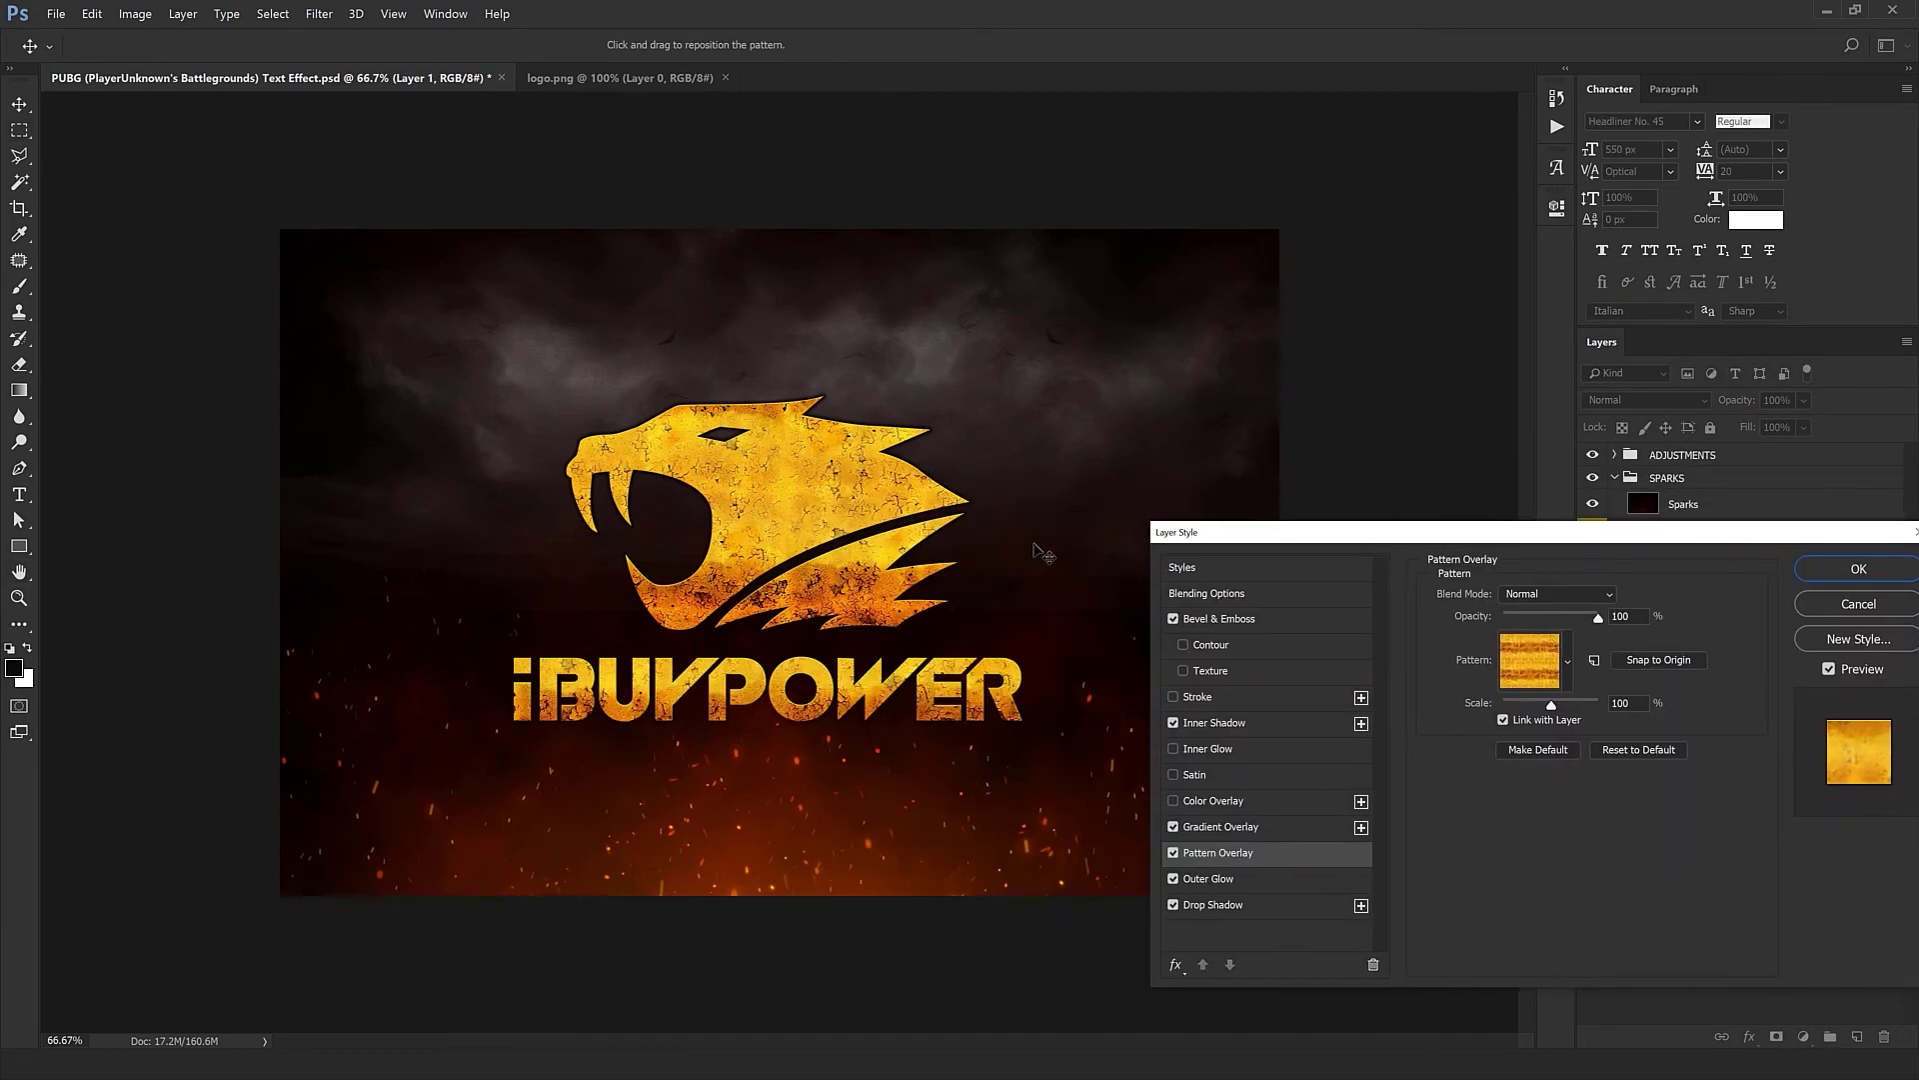
pyautogui.moveTo(1551, 532); pyautogui.dragTo(960, 624)
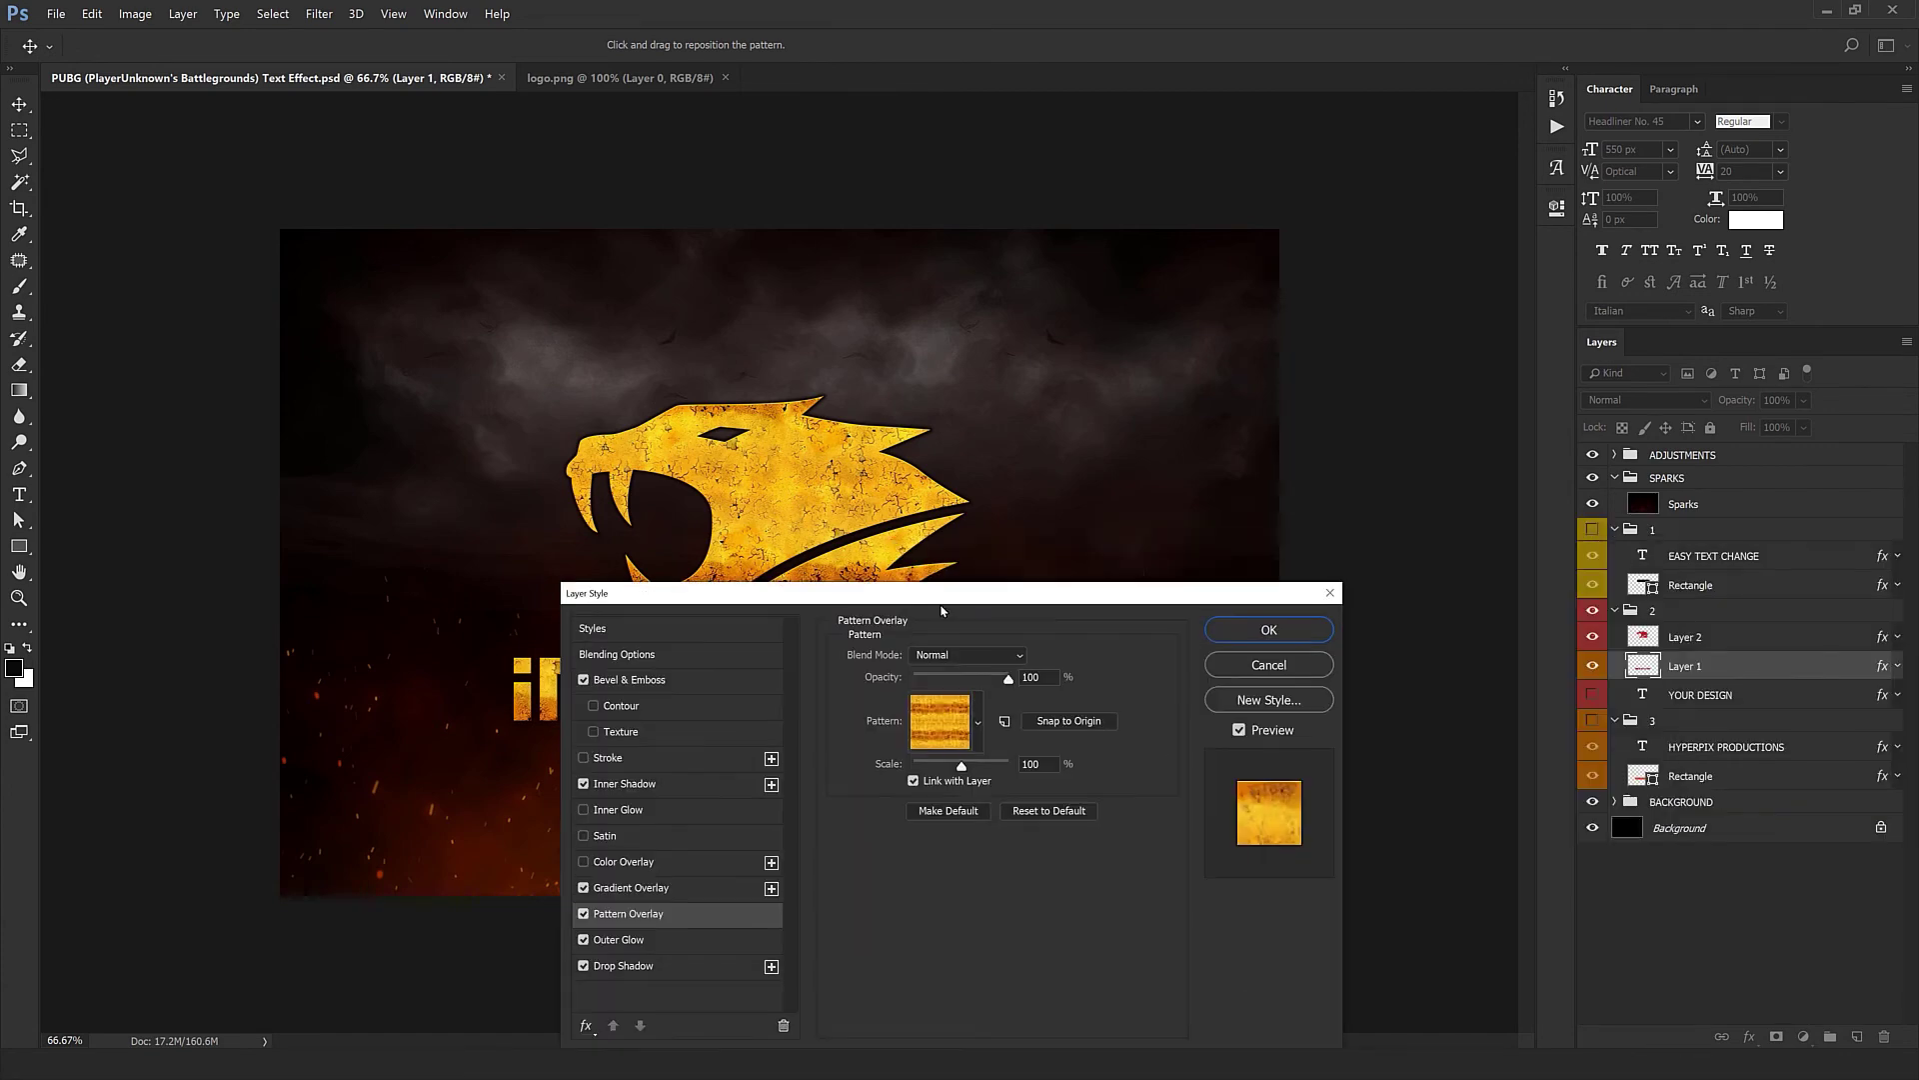
pyautogui.click(1267, 630)
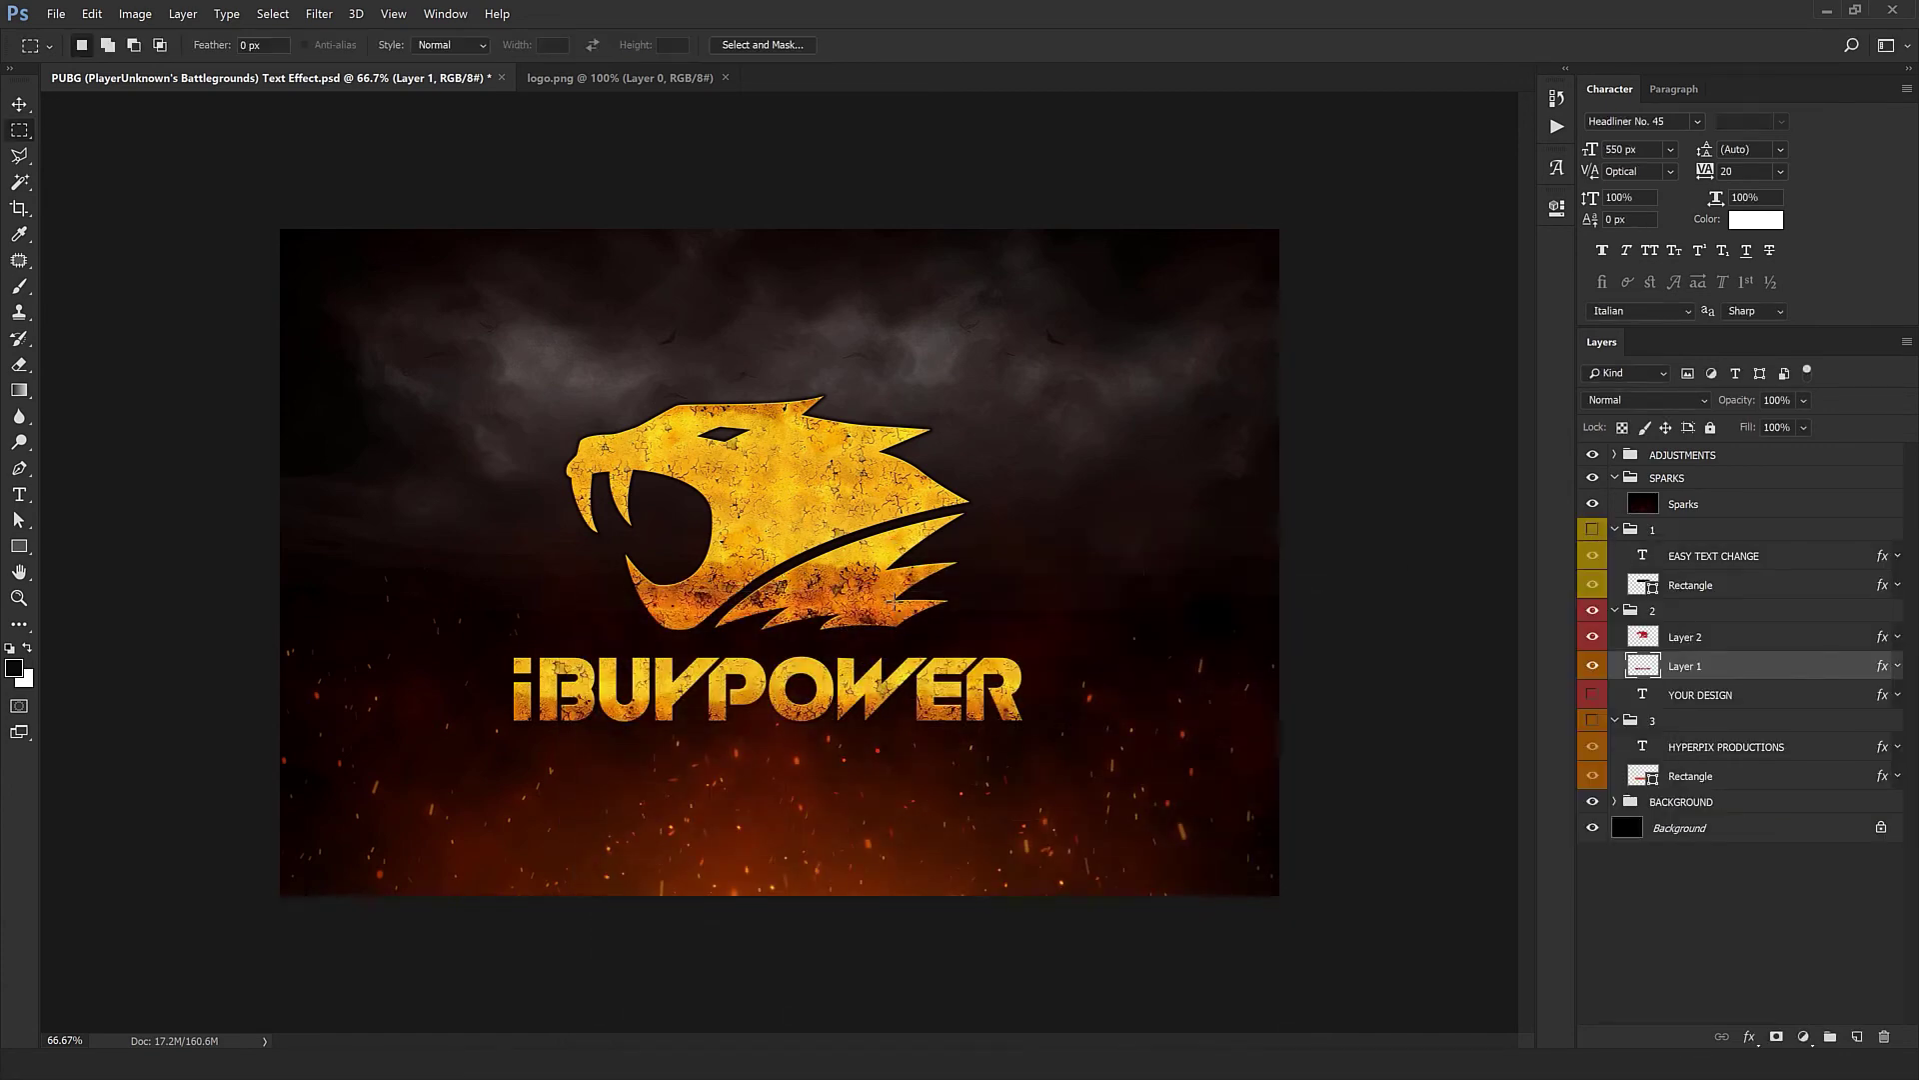
pyautogui.hotkey('ctrl', '+')
# Step: Select the Move tool and open JP.psd from File Explorer
pyautogui.moveTo(914, 613); pyautogui.dragTo(994, 698)
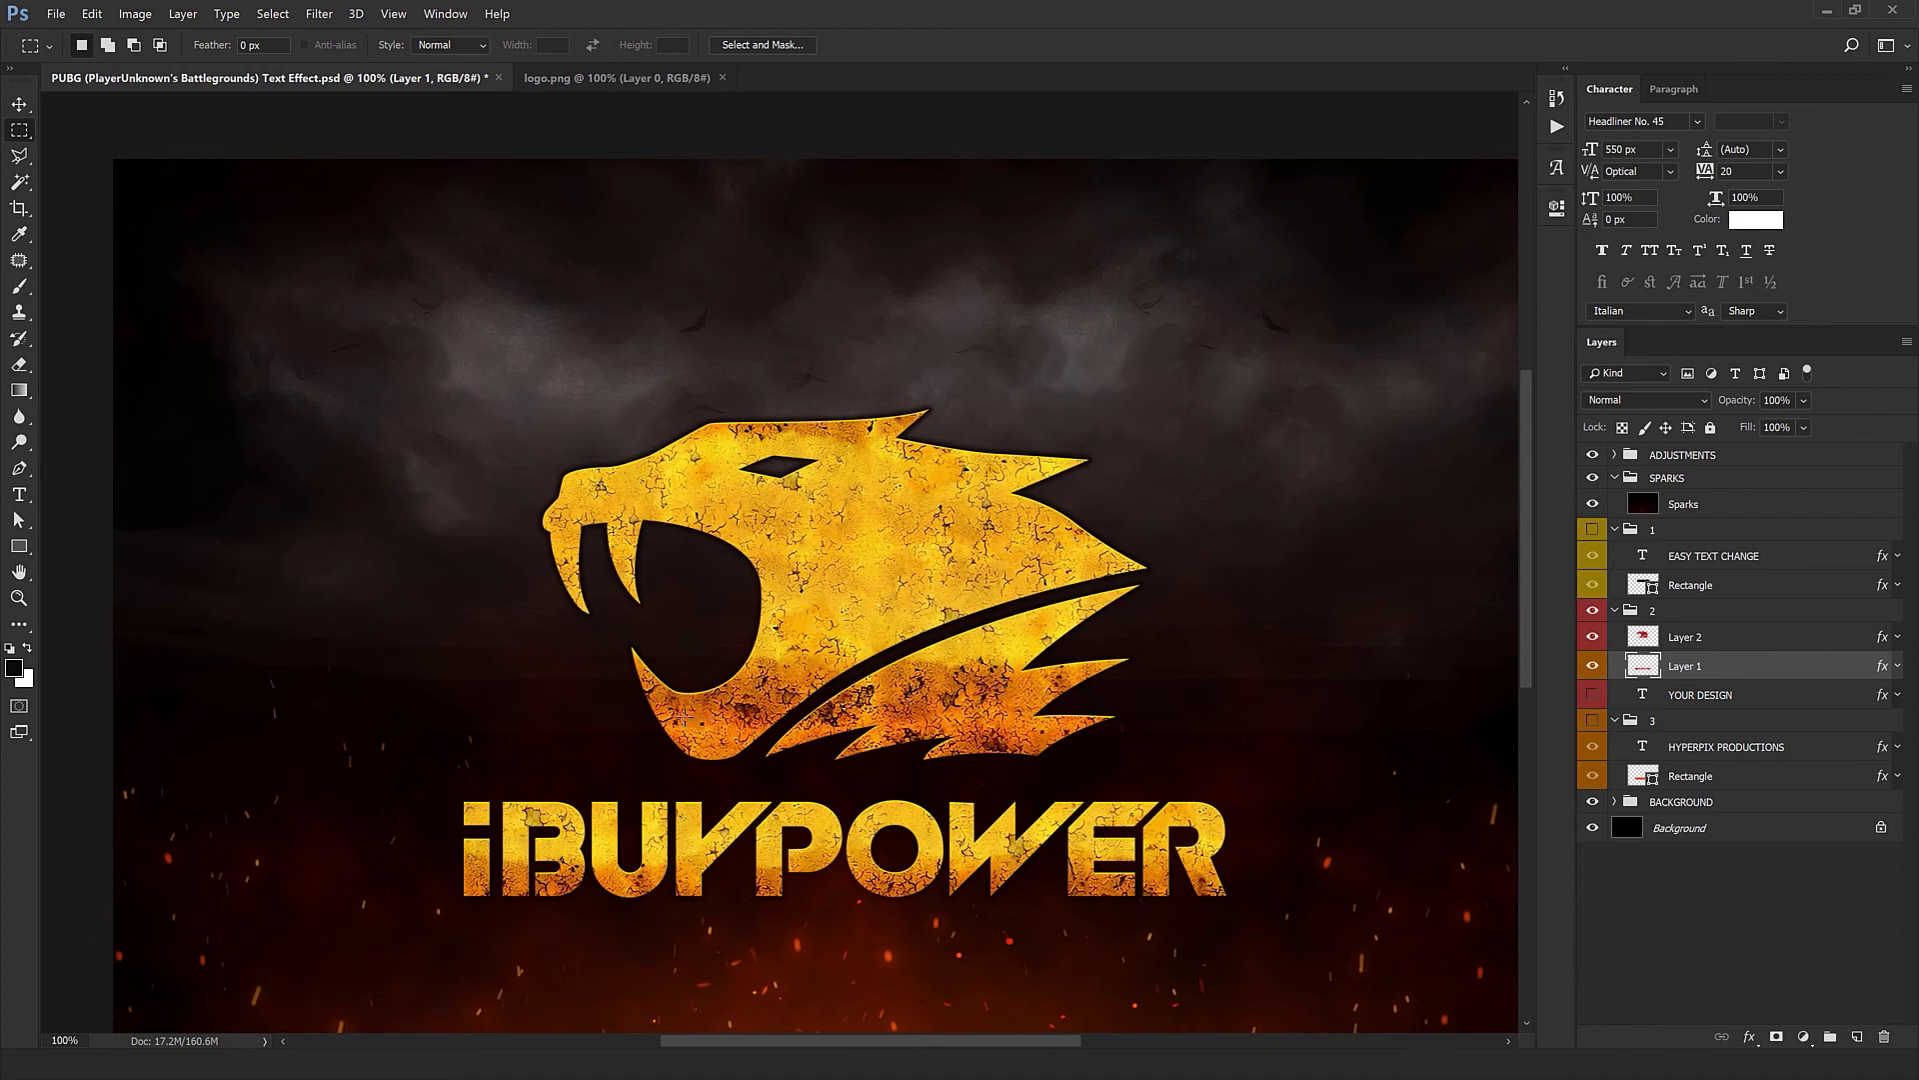
pyautogui.press('v')
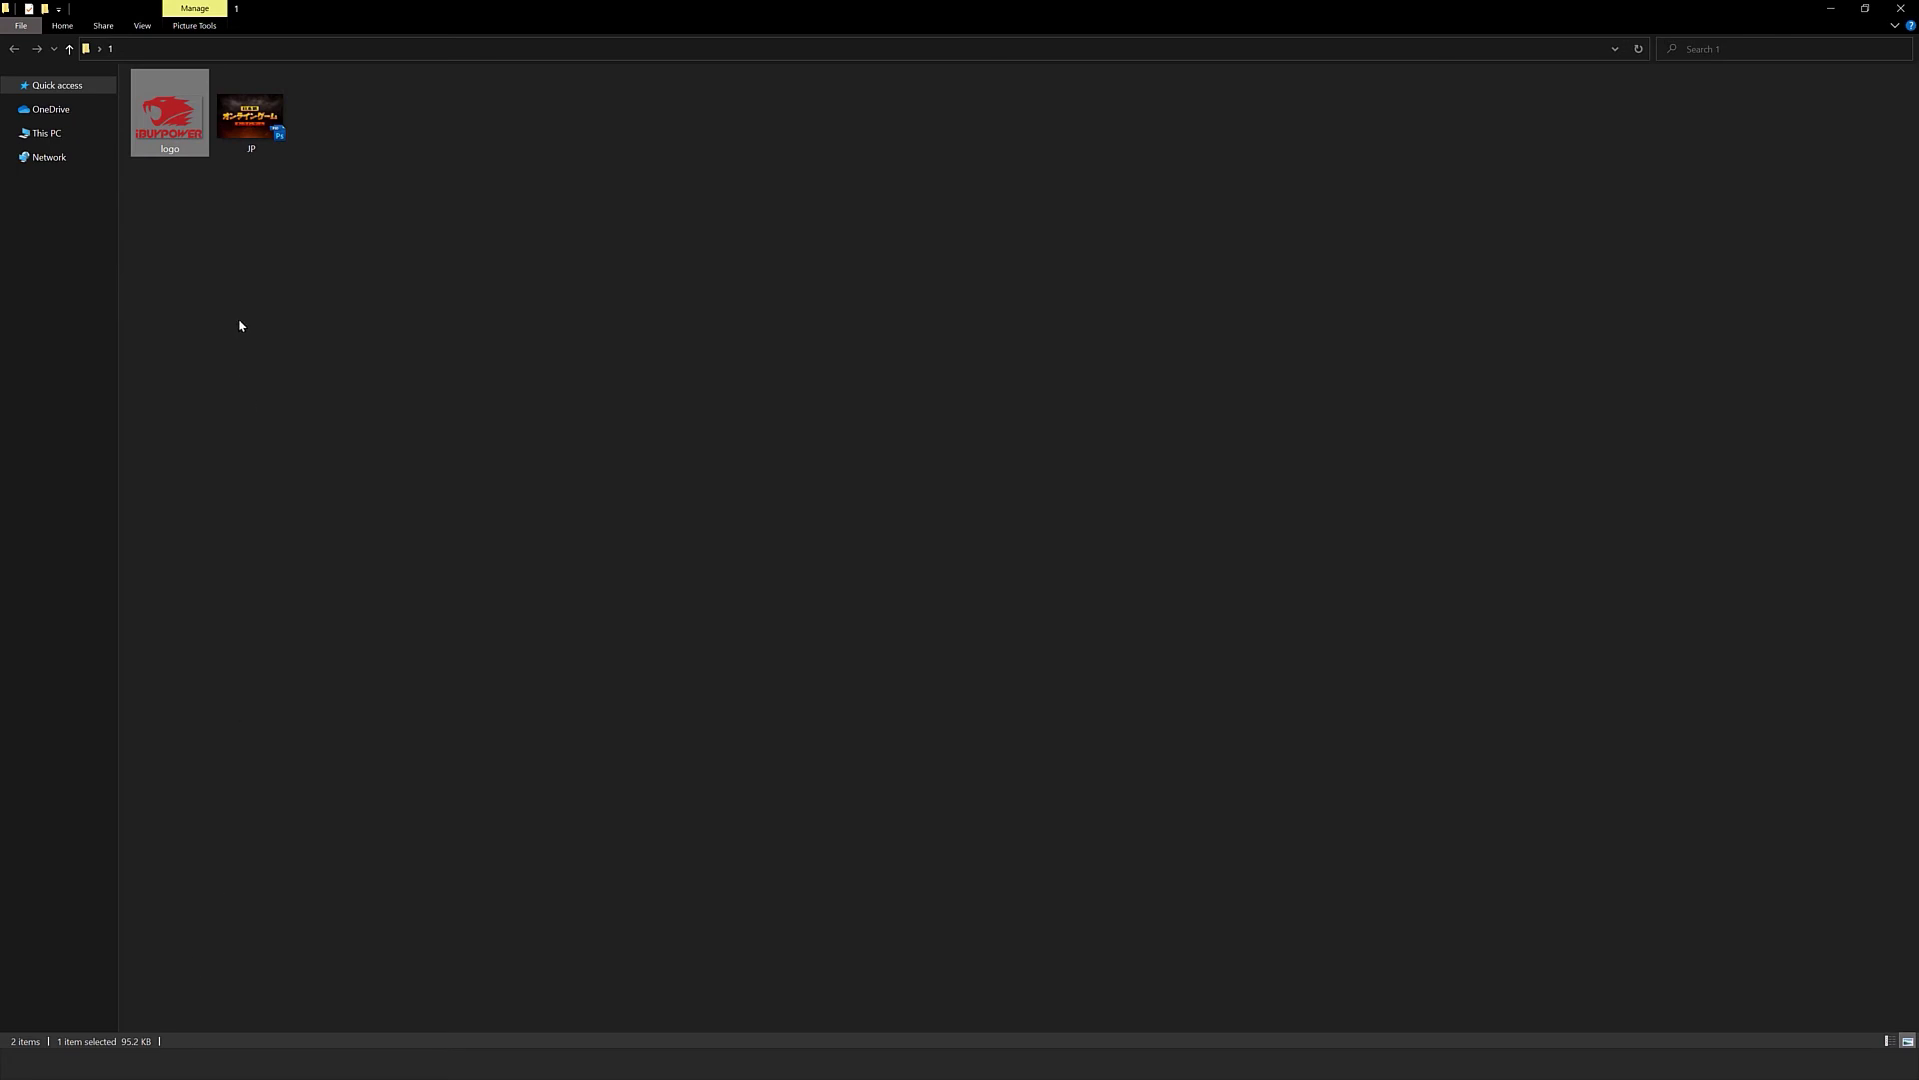
pyautogui.doubleClick(252, 134)
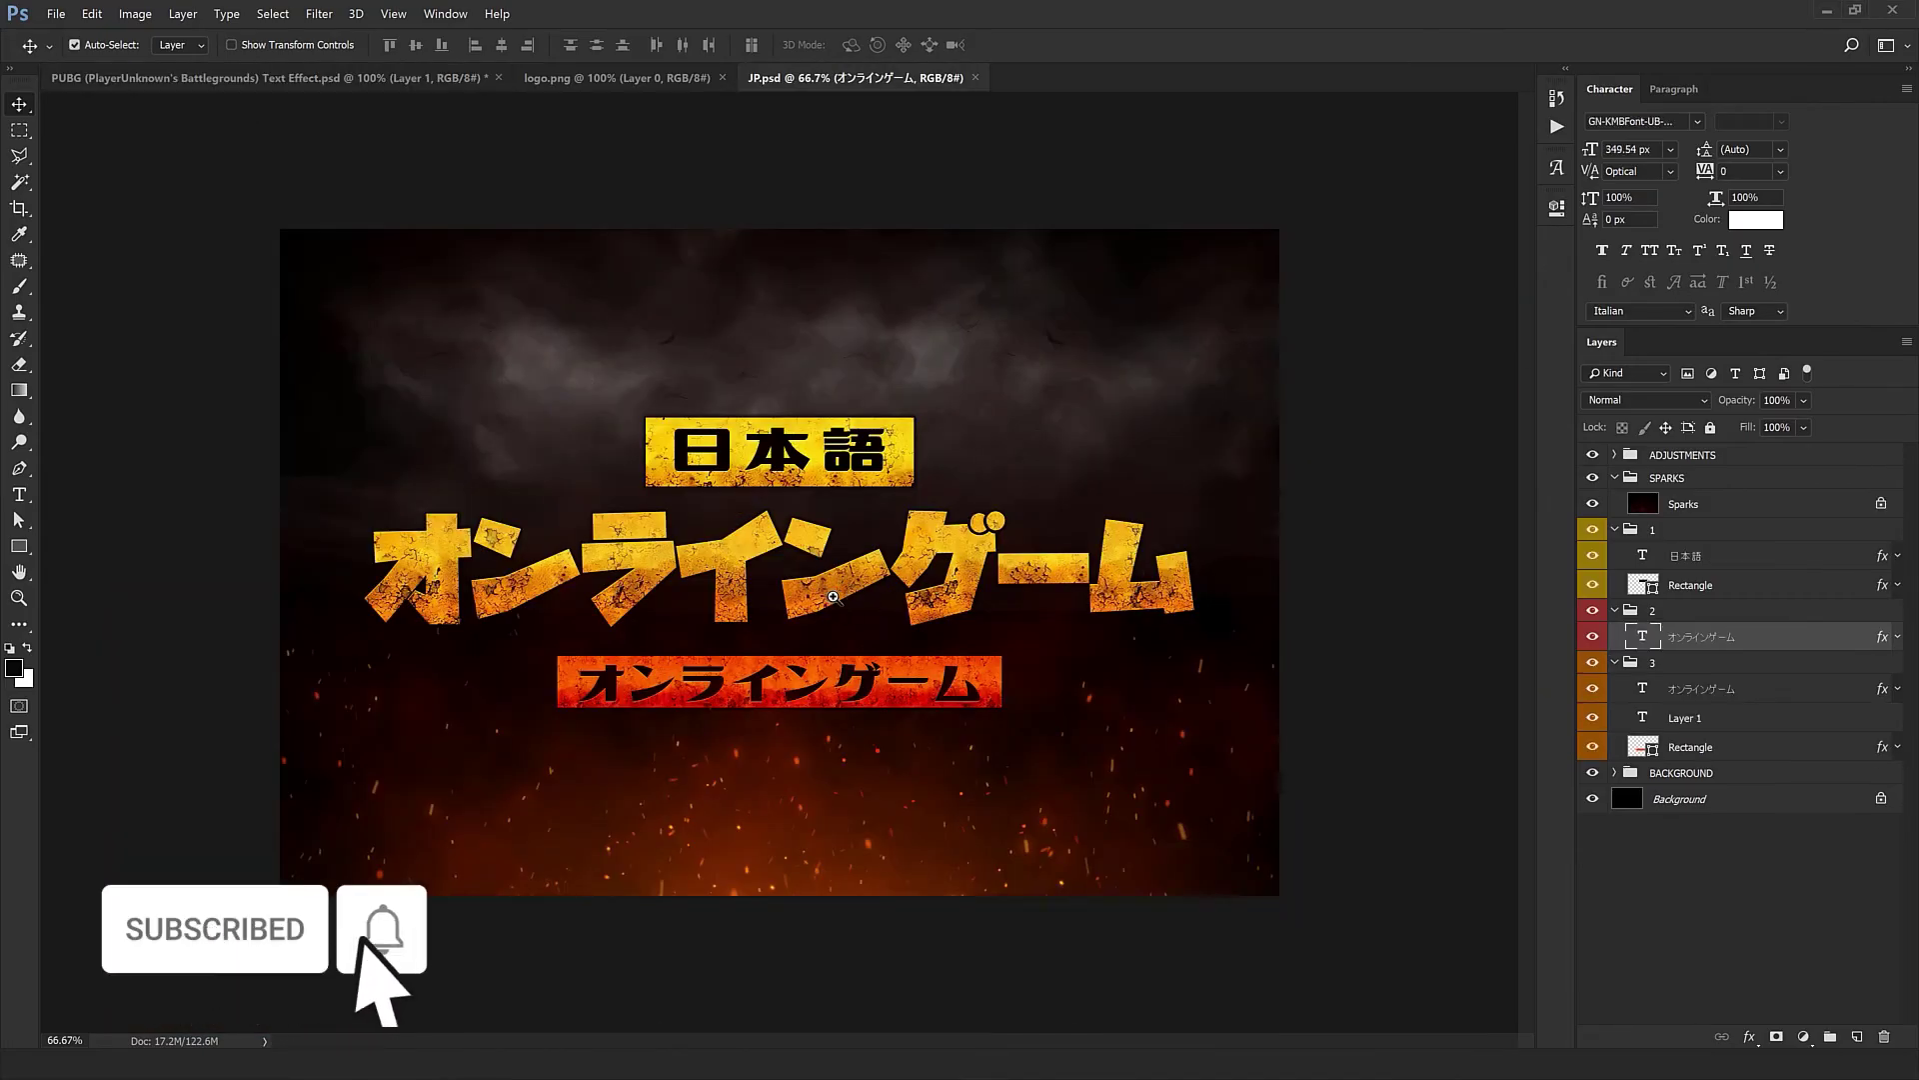
pyautogui.hotkey('ctrl', '1')
pyautogui.moveTo(891, 616)
pyautogui.mouseDown()
pyautogui.moveTo(988, 745)
pyautogui.moveTo(677, 764)
pyautogui.moveTo(967, 745)
pyautogui.moveTo(917, 635)
pyautogui.mouseUp()
pyautogui.hotkey('ctrl', '-')
pyautogui.hotkey('ctrl', '-')
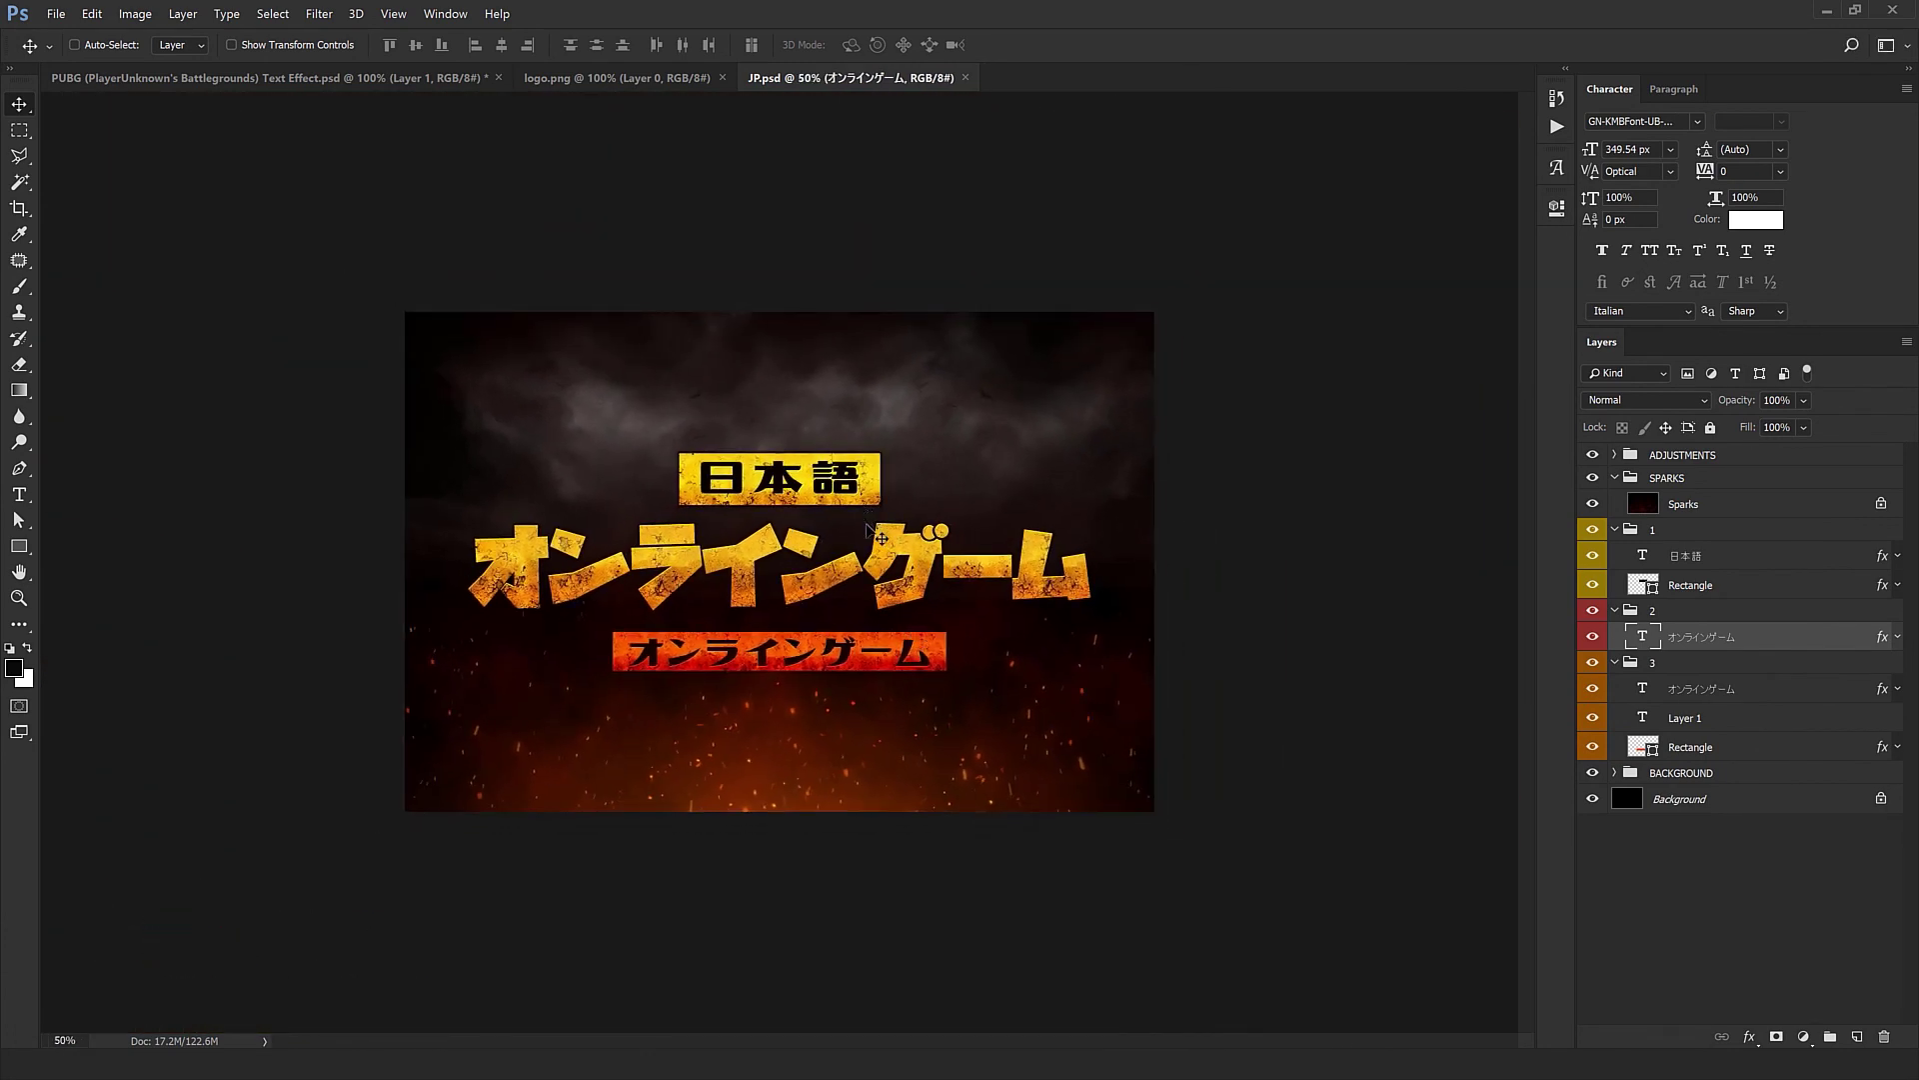